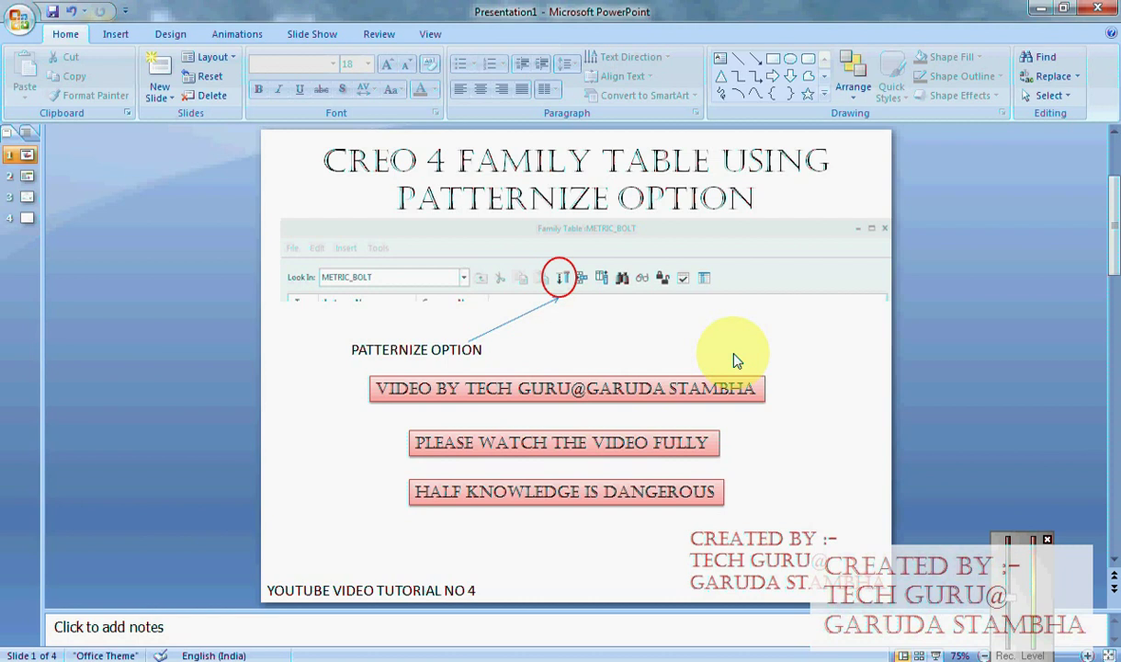
Scroll to slide 2, 'Family Table Using Patternize', with its four labelled bolt images
scroll(715, 366, "down", 1)
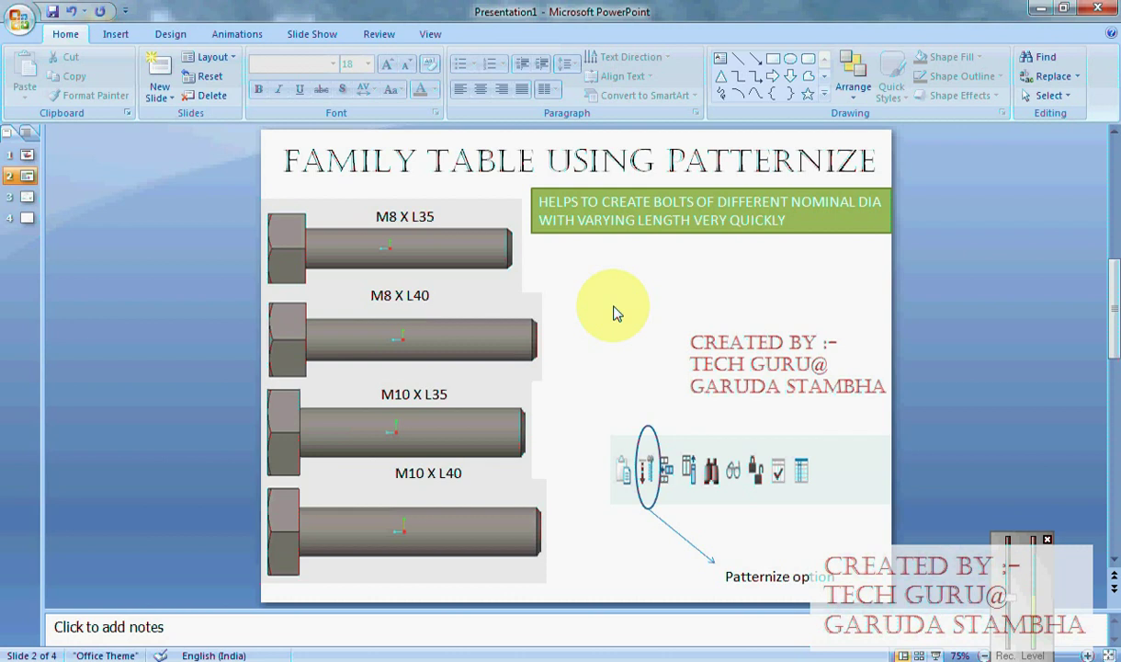
Go to slide 3, the M8 bolt drawing with formulas d1 = 8MM, d2 = 0.8xd1, d3 = 2xd1
left_click(30, 198)
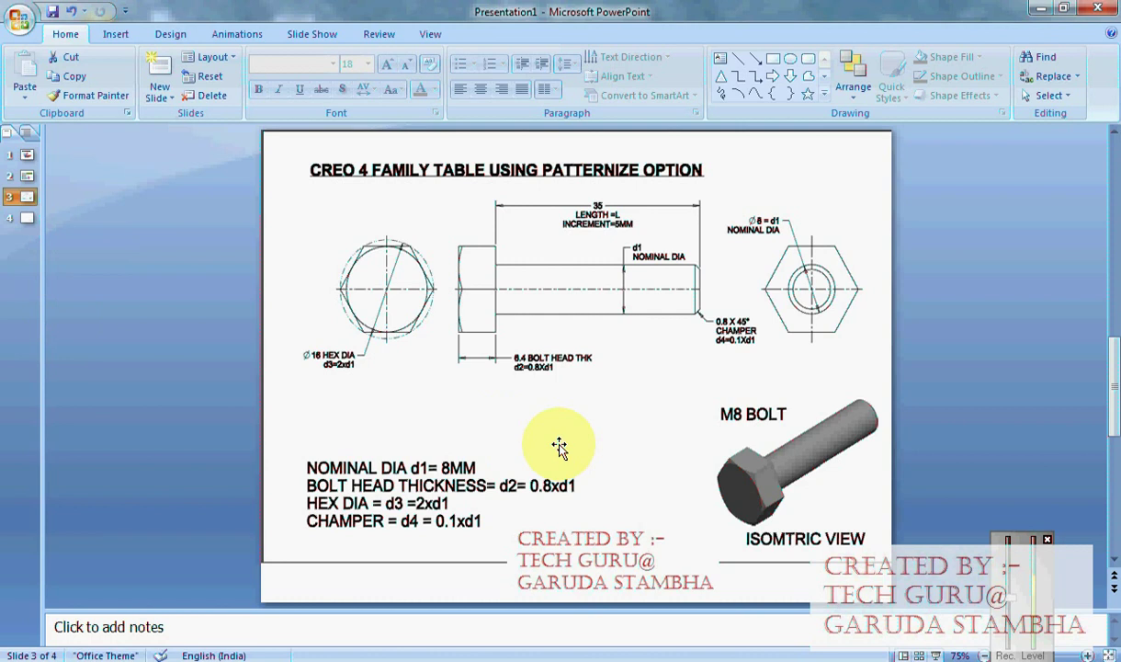
Sketch a 16-diameter circle at the origin on the FRONT plane for a new extrude
left_click(396, 657)
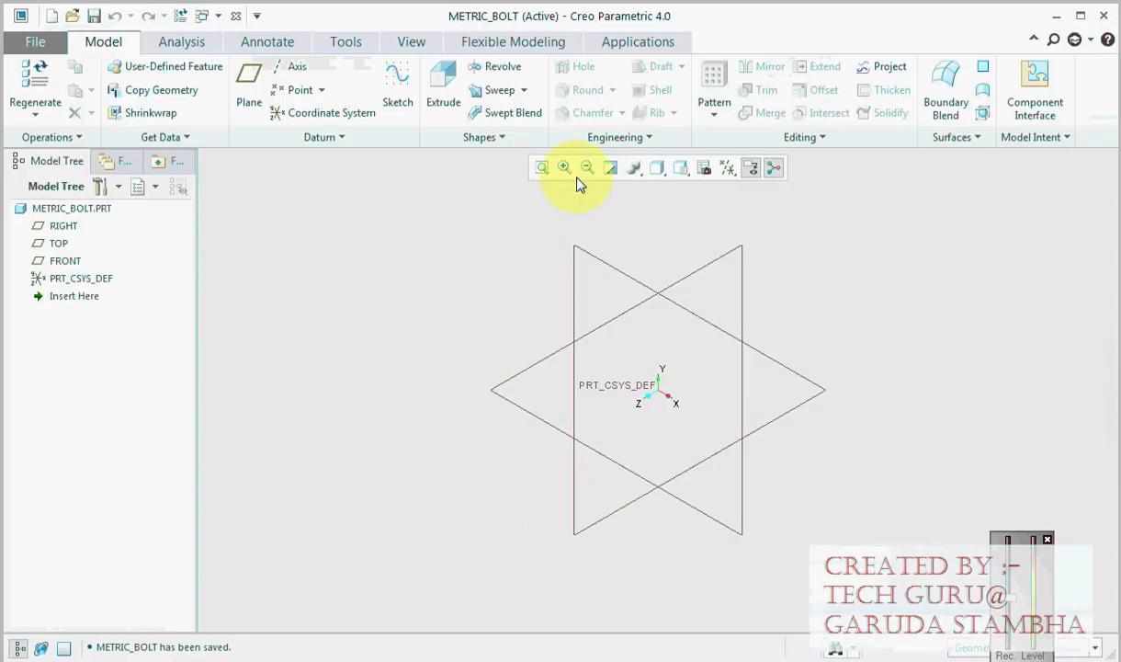
scroll(391, 308, "up", 2)
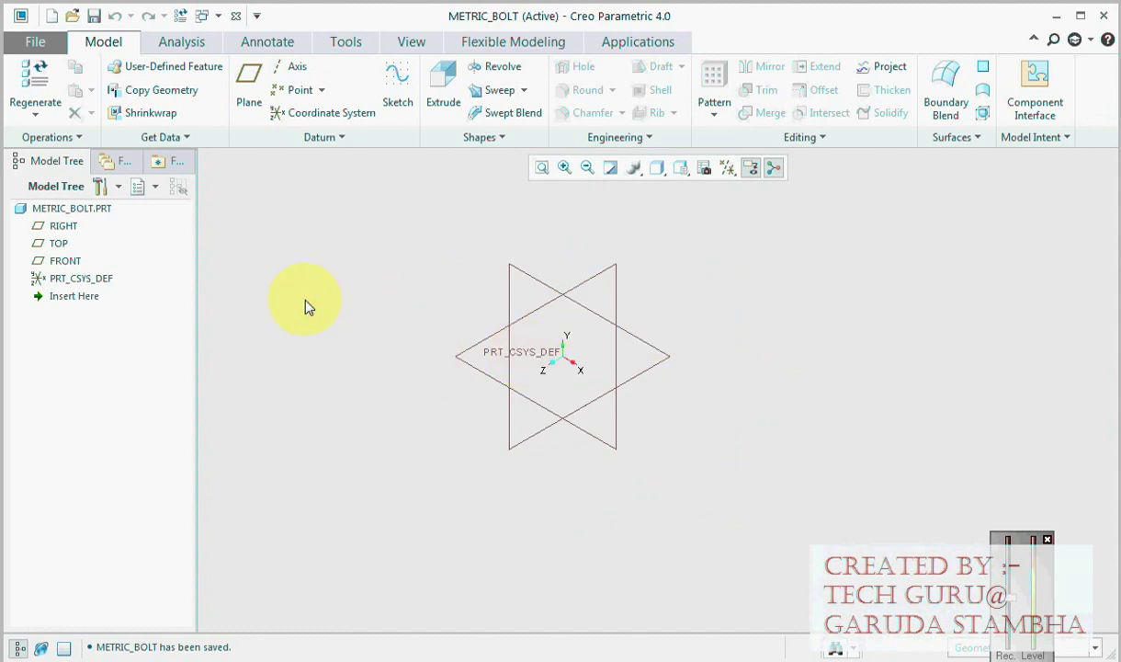
left_click(444, 92)
scroll(542, 248, "down", 2)
left_click(64, 260)
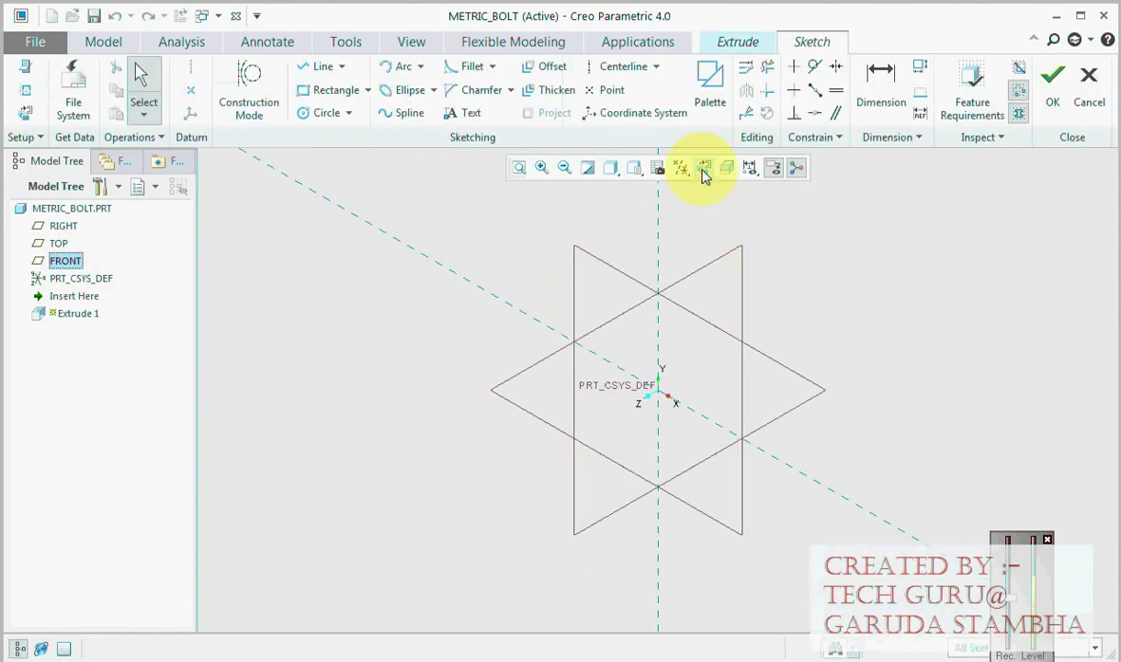
left_click(704, 167)
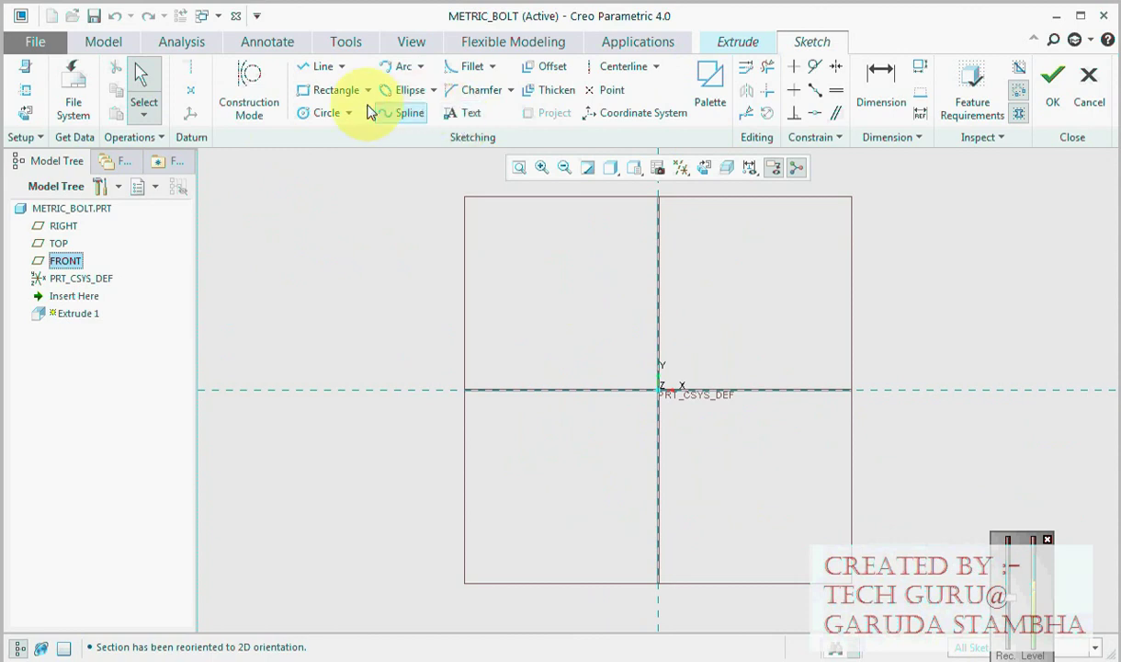
left_click(328, 112)
left_click(659, 389)
left_click(613, 336)
middle_click(614, 340)
double_click(561, 320)
type("16")
key("Return")
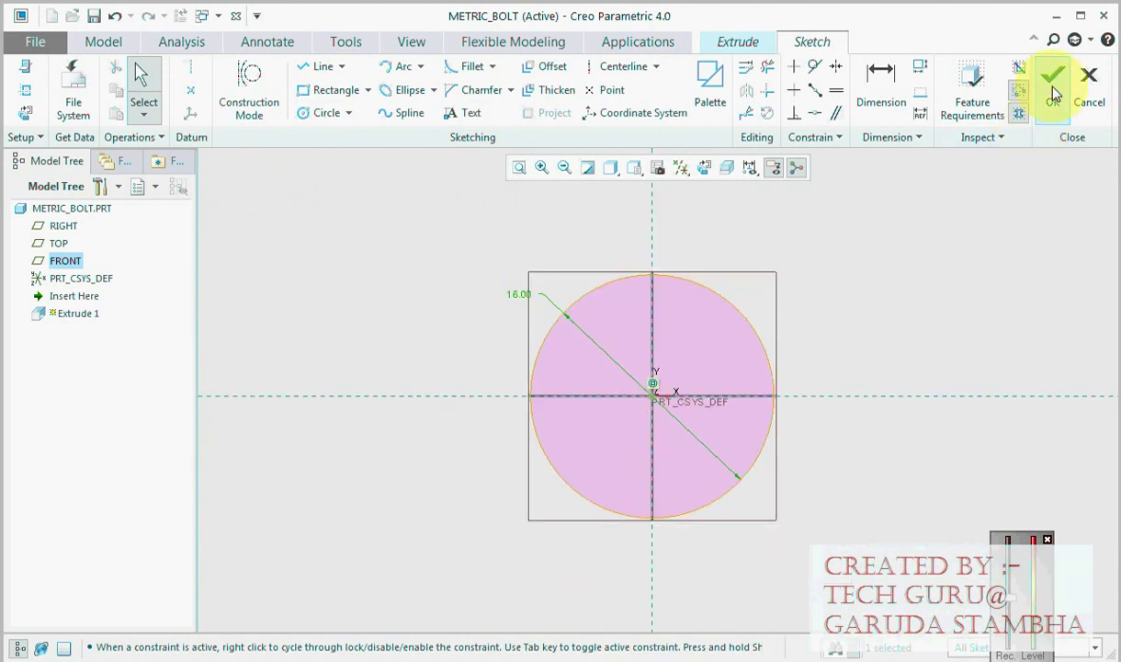
left_click(1054, 77)
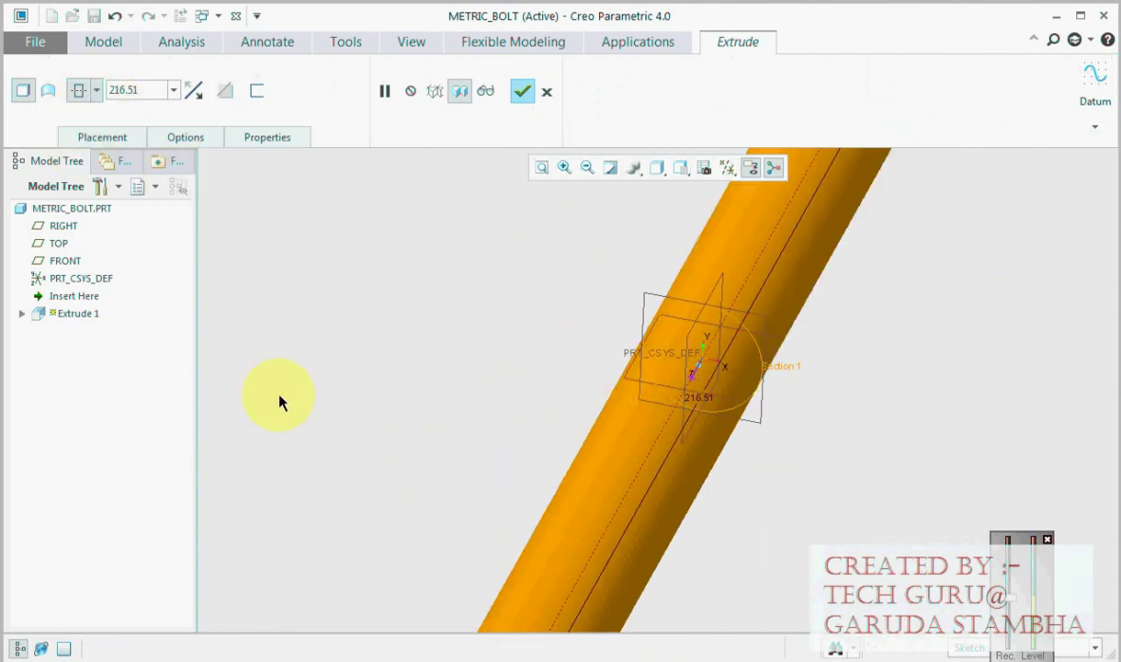
Extrude the circle 6.40 deep to form the cylindrical bolt head, Extrude 1
left_click(72, 90)
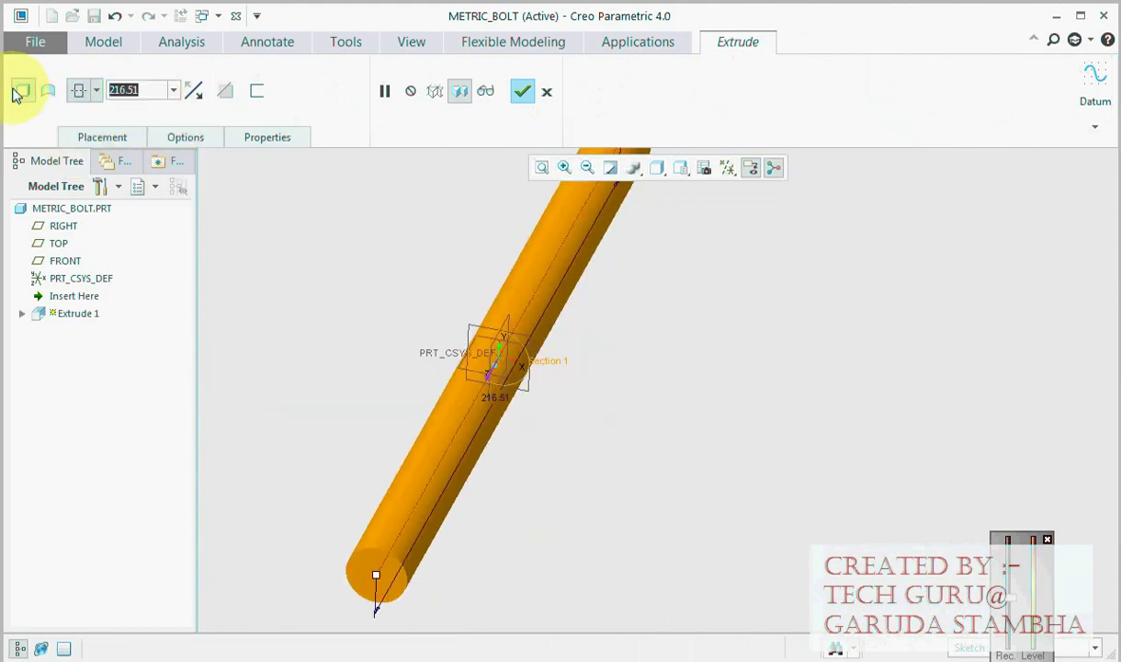
type("6.40")
key("Return")
scroll(664, 276, "up", 5)
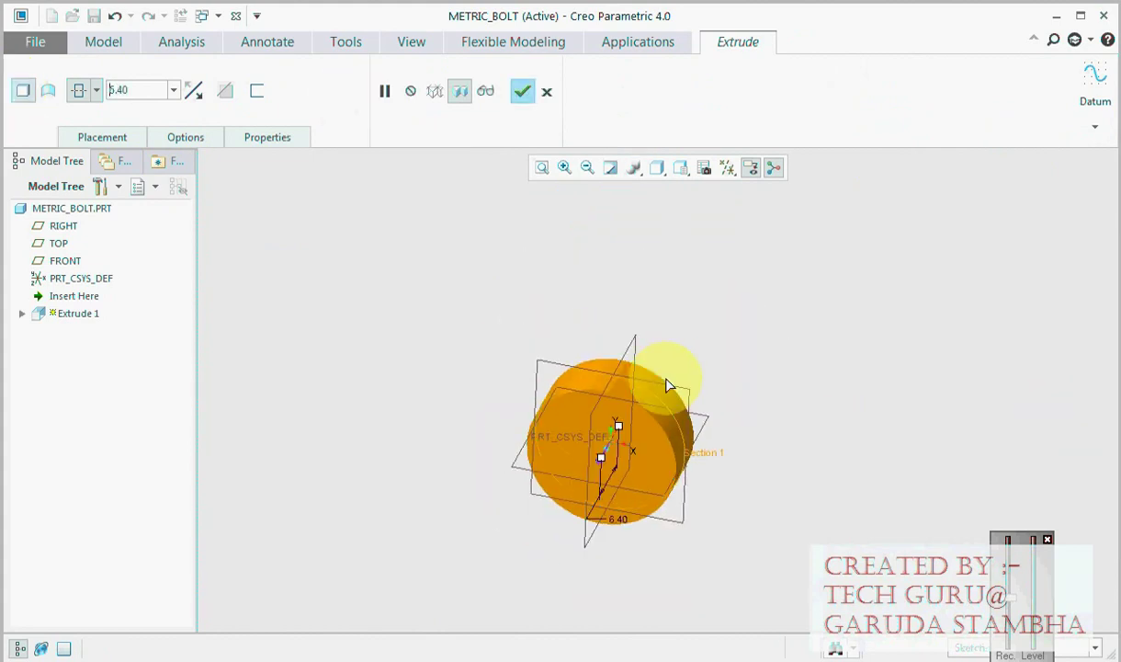
middle_click_drag(686, 333, 647, 420)
scroll(639, 400, "up", 2)
middle_click_drag(634, 381, 611, 311)
left_click(522, 91)
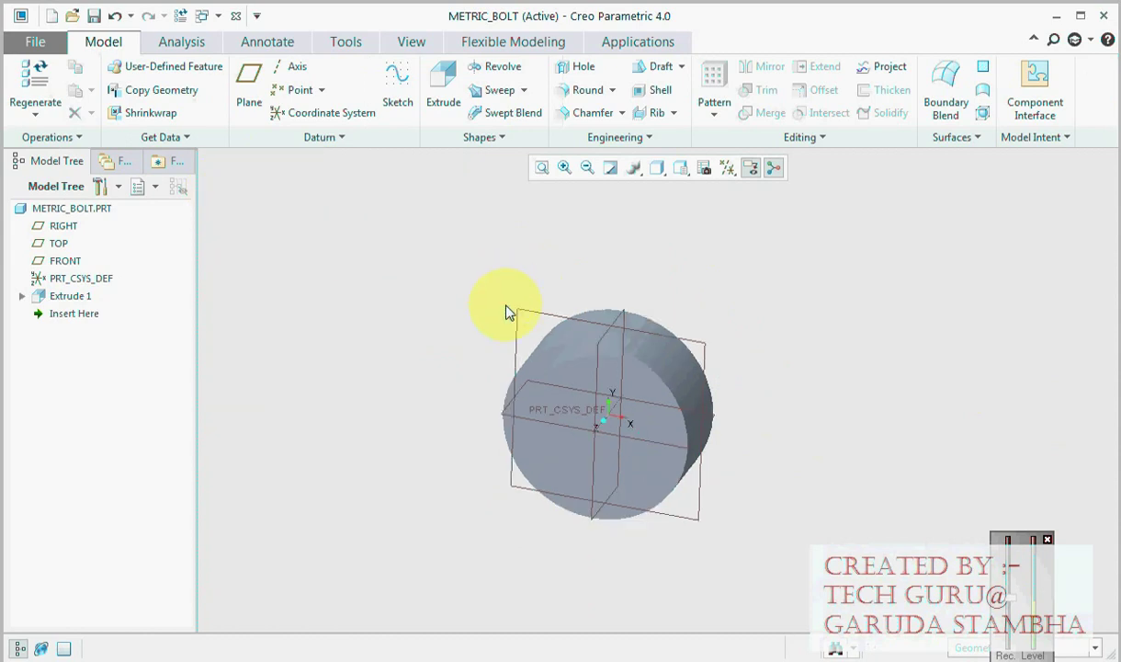
Show the model shaded with edges and place a six-sided palette hexagon at scale 1 on FRONT
left_click(657, 168)
left_click(658, 210)
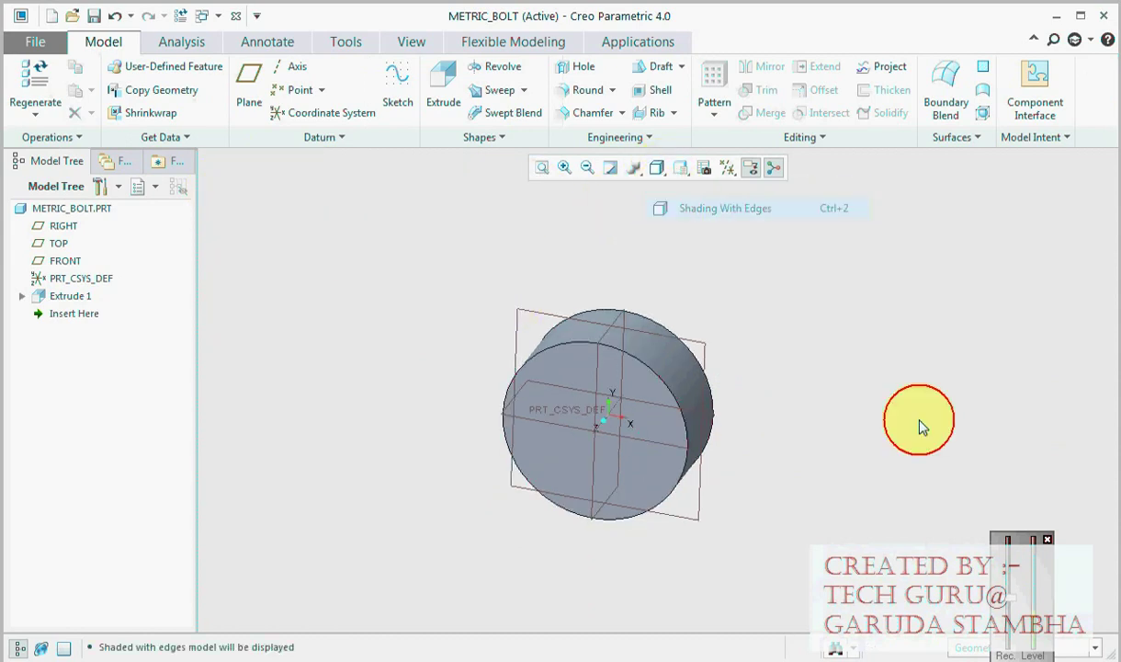
left_click(443, 85)
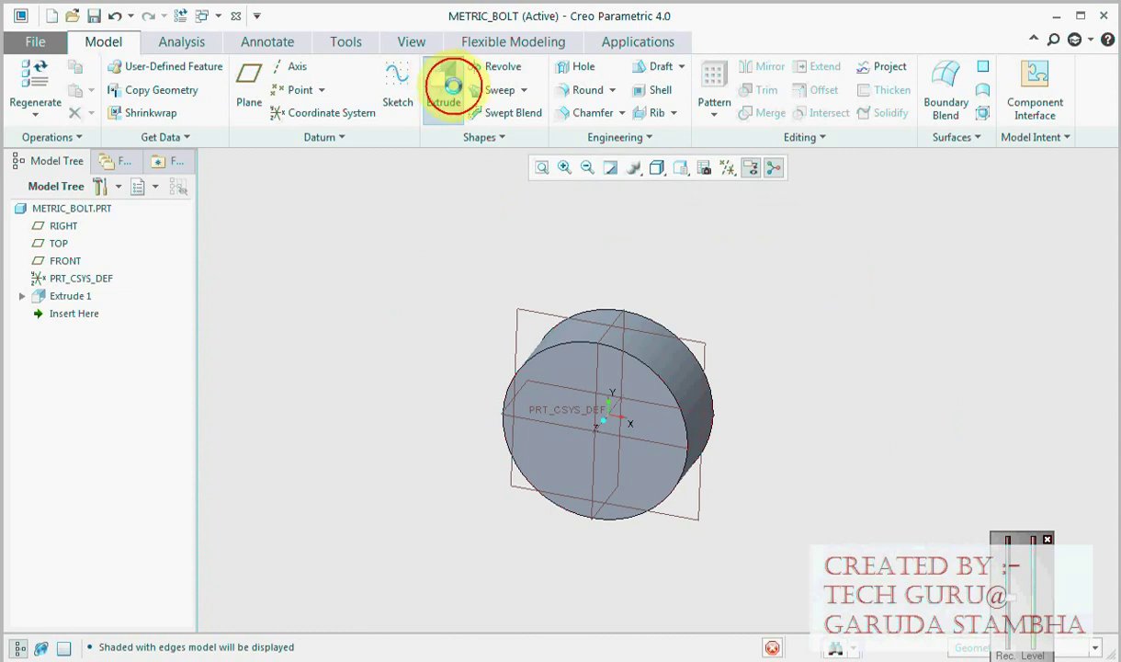
left_click(528, 310)
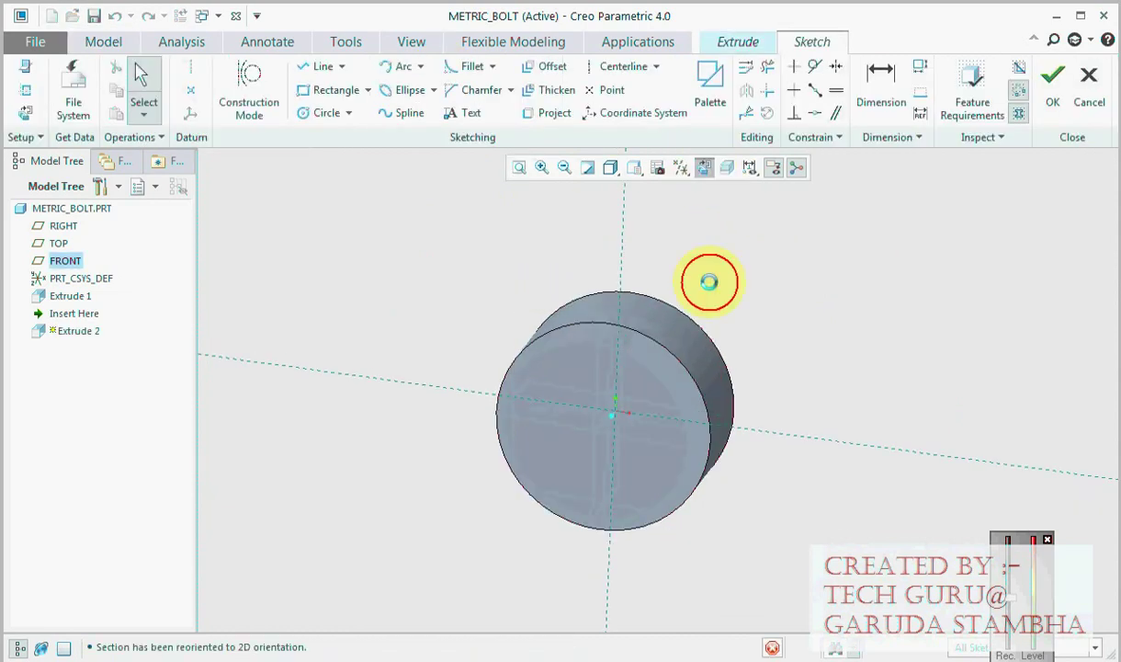
left_click(710, 84)
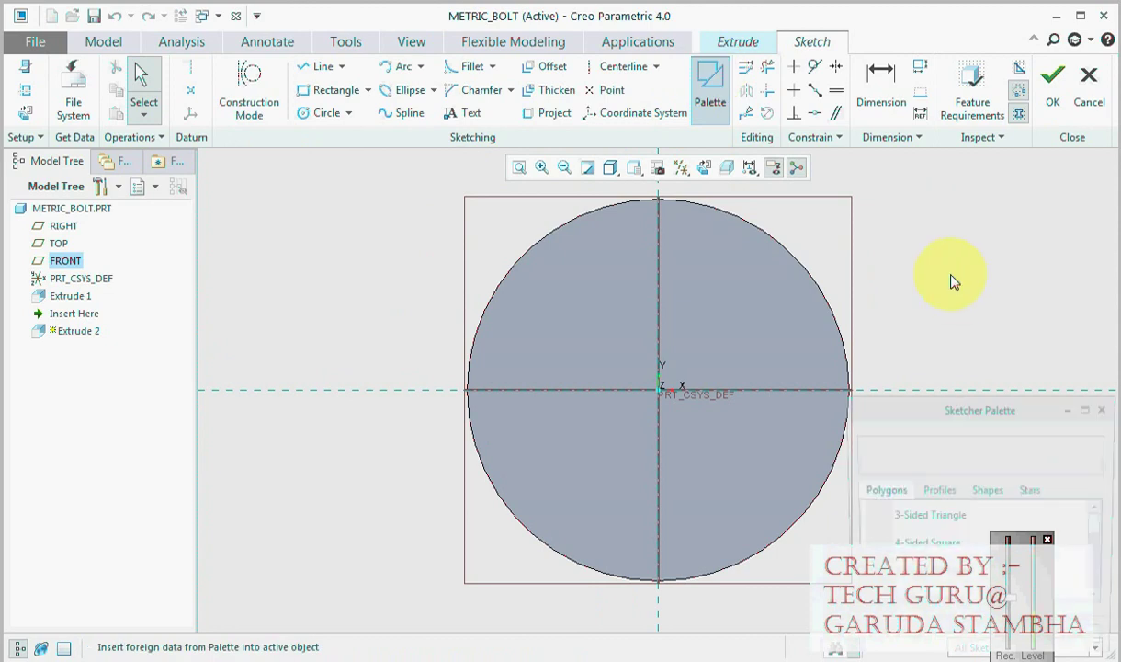
left_click(928, 604)
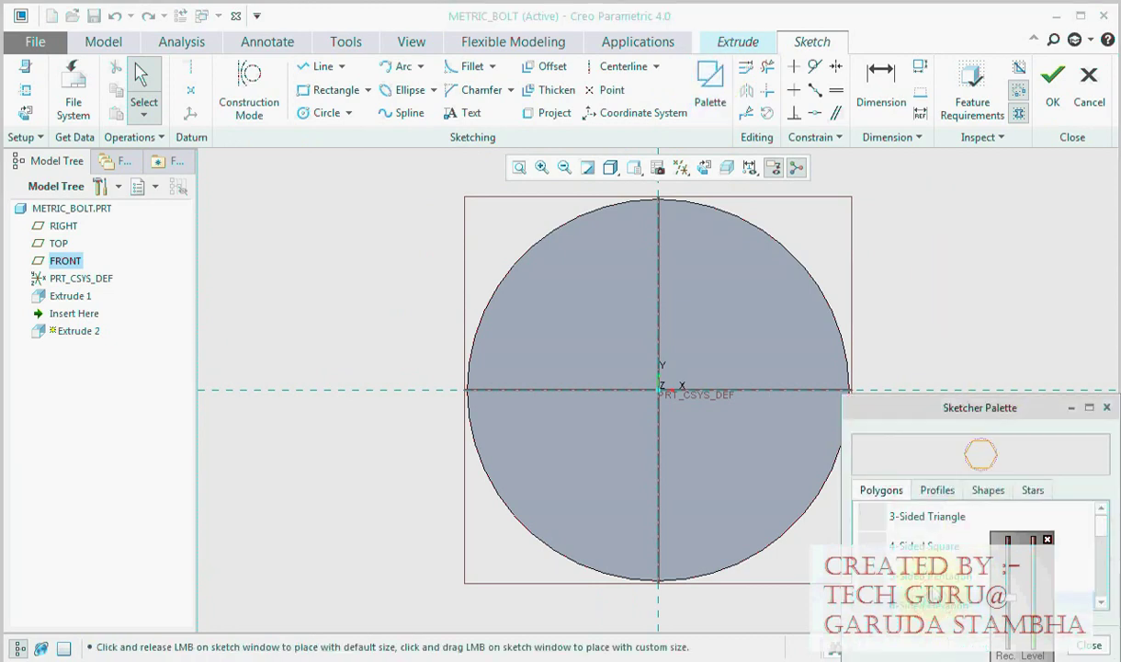
left_click(883, 280)
double_click(680, 90)
type("1")
key("Return")
left_click(766, 91)
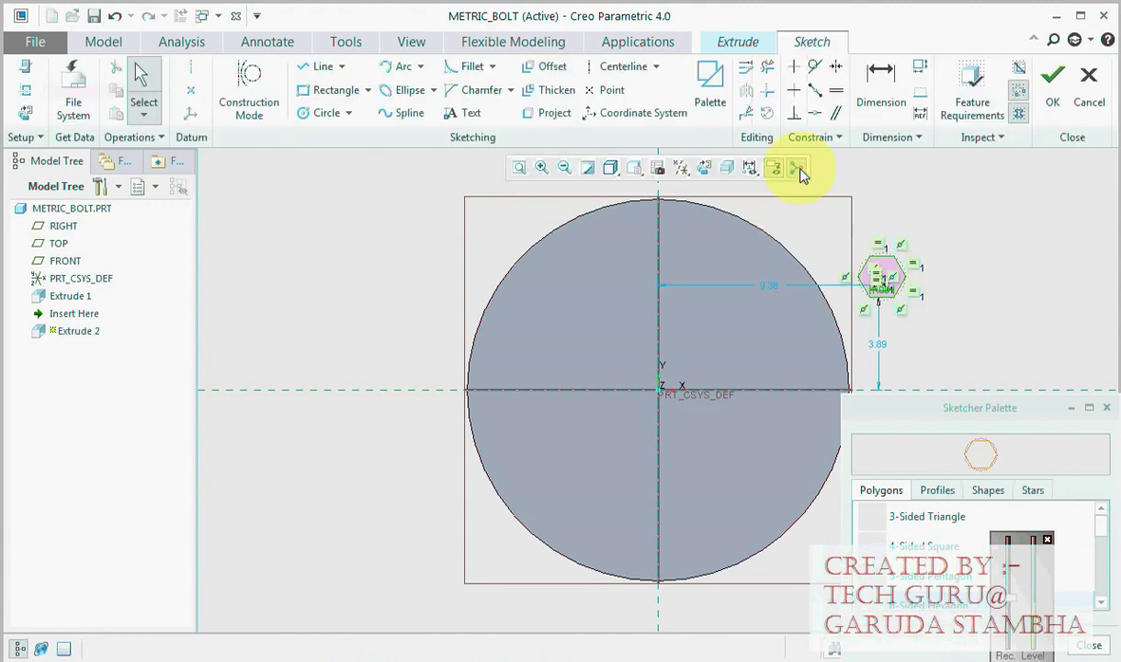
Align the hexagon to both centrelines with its corners on the circle, removing the conflicting dimension
left_click(814, 114)
scroll(878, 277, "up", 5)
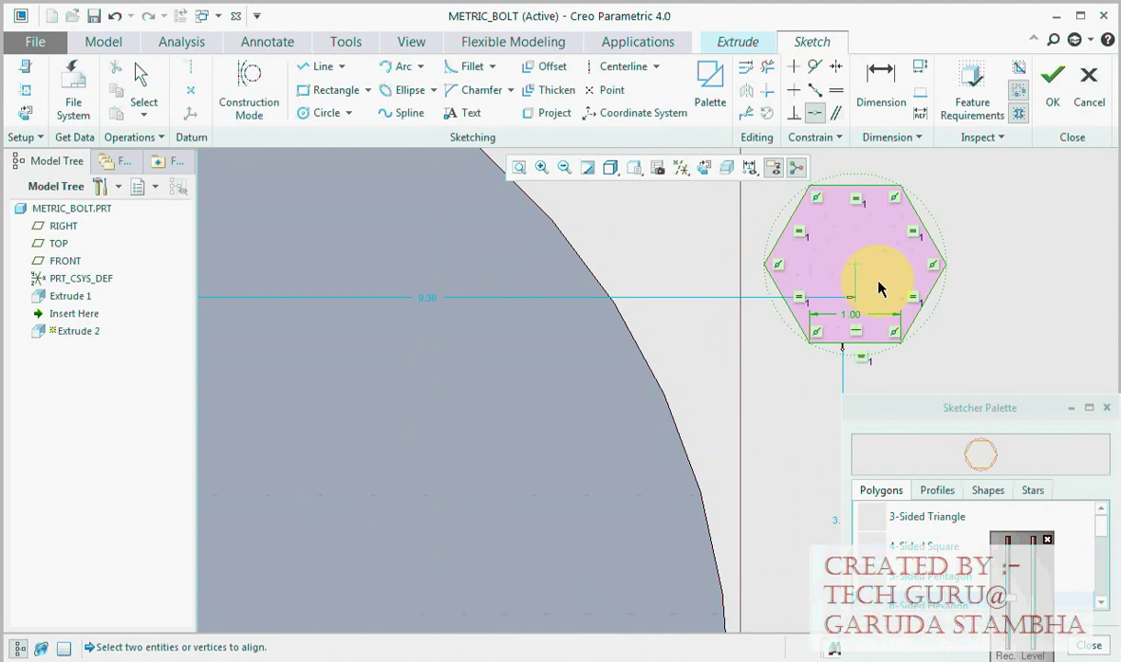
scroll(874, 287, "down", 5)
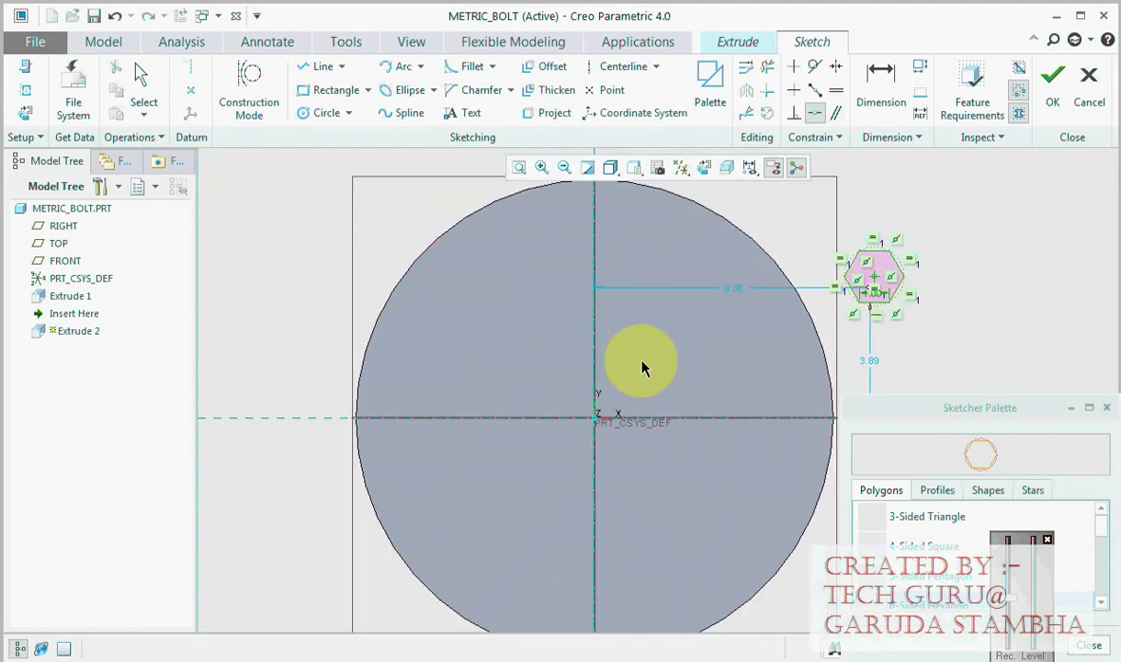
left_click(596, 326)
left_click(672, 398)
left_click(735, 399)
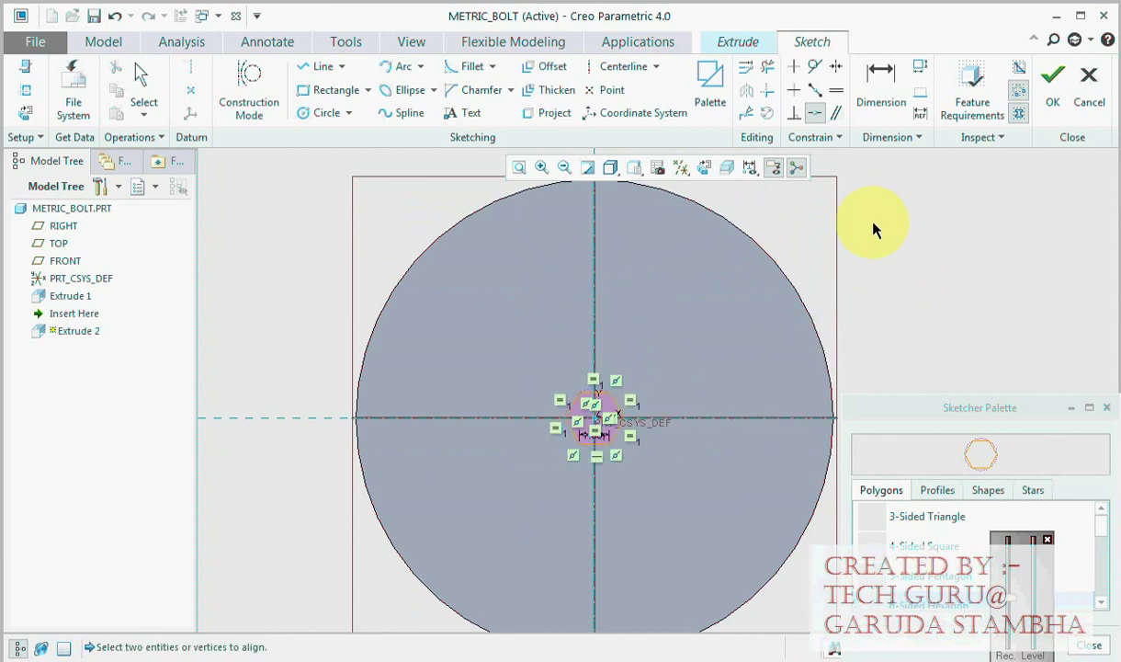
left_click(1107, 407)
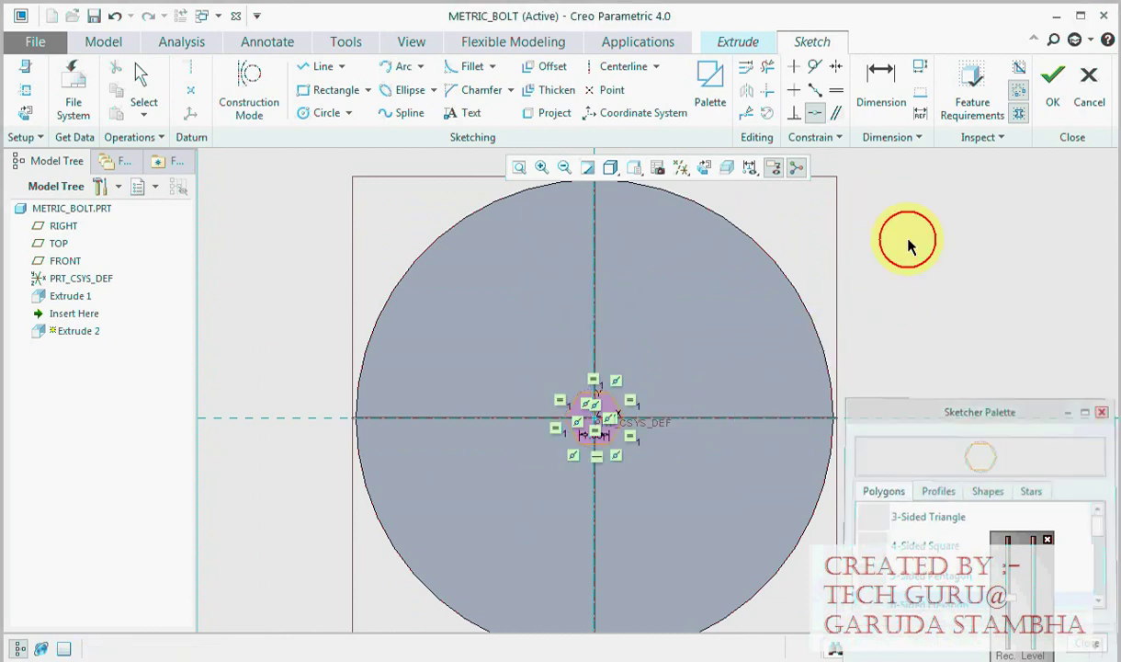
left_click(815, 112)
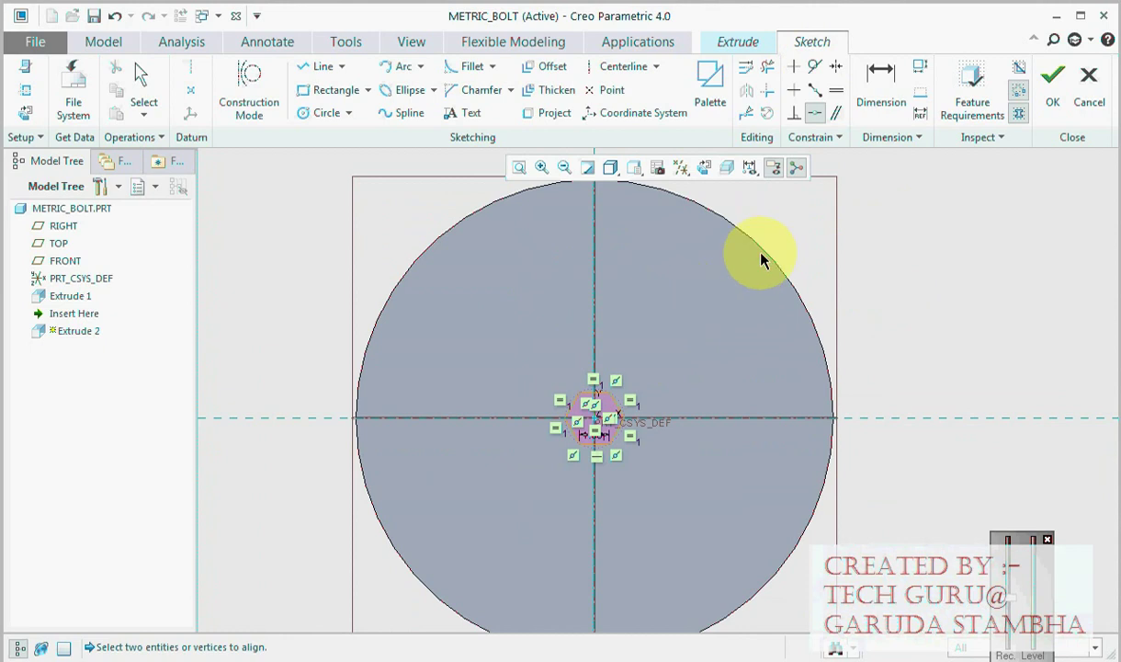
scroll(597, 396, "down", 4)
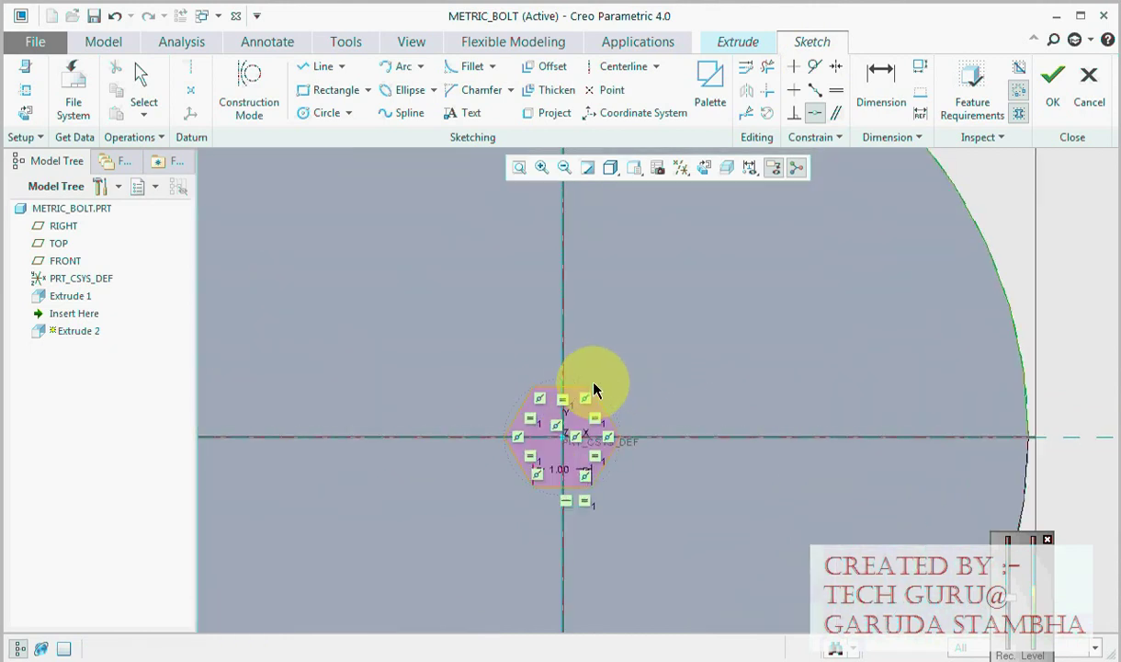
left_click(589, 387)
left_click(956, 206)
scroll(773, 400, "up", 3)
Add an outer circle centred on the origin and finish the hexagon sketch
left_click(312, 117)
left_click(705, 411)
left_click(597, 268)
left_click(1053, 99)
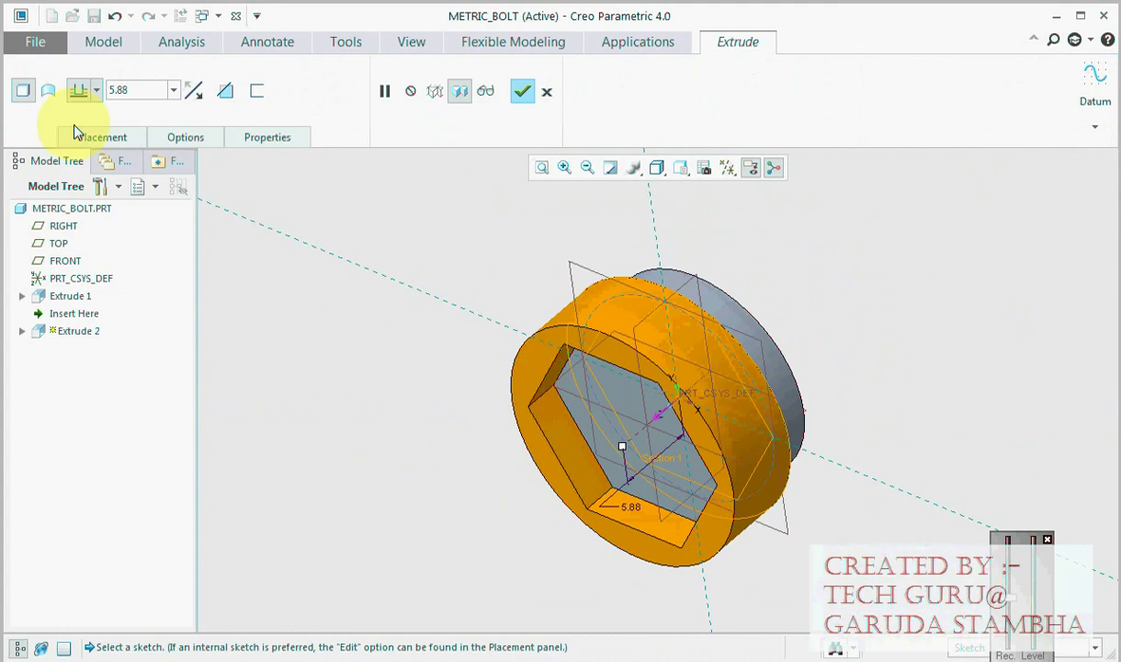
Make the extrude a symmetric 6.40-deep material-removing cut, trimming the head hexagonal
left_click(226, 90)
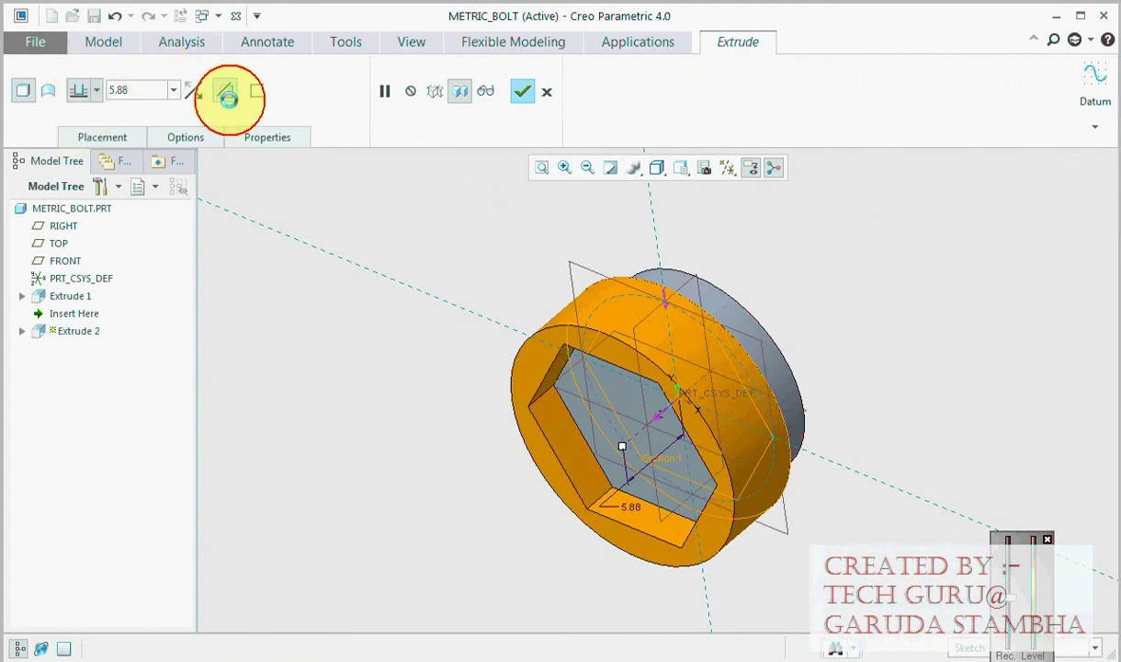
left_click(96, 89)
left_click(80, 151)
left_click(143, 92)
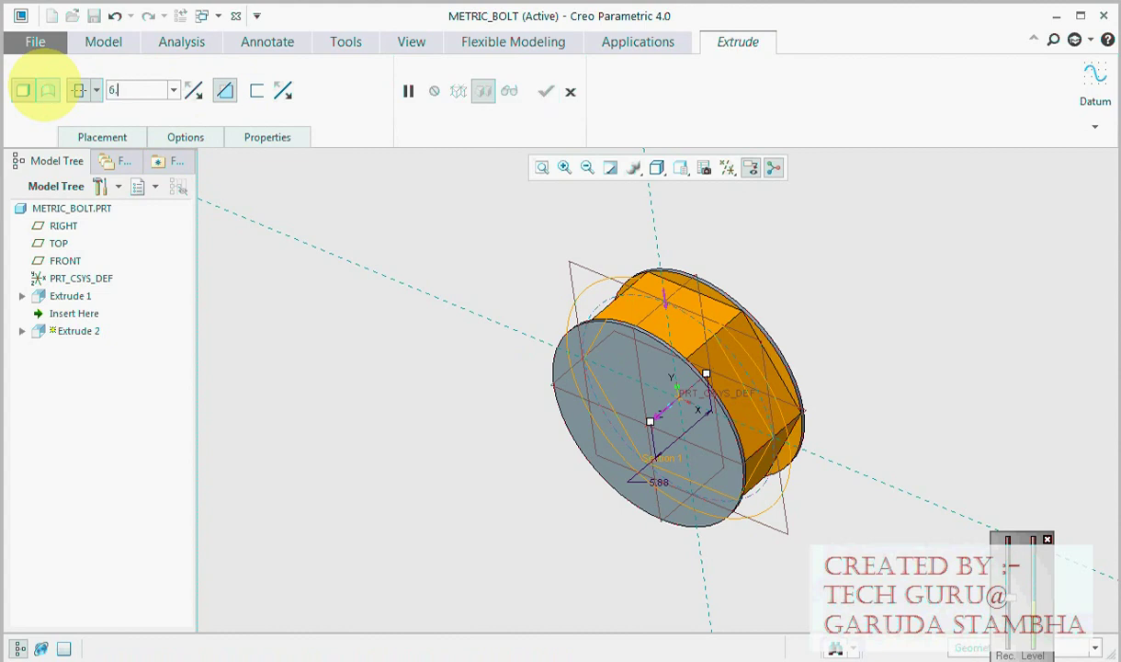
key("Return")
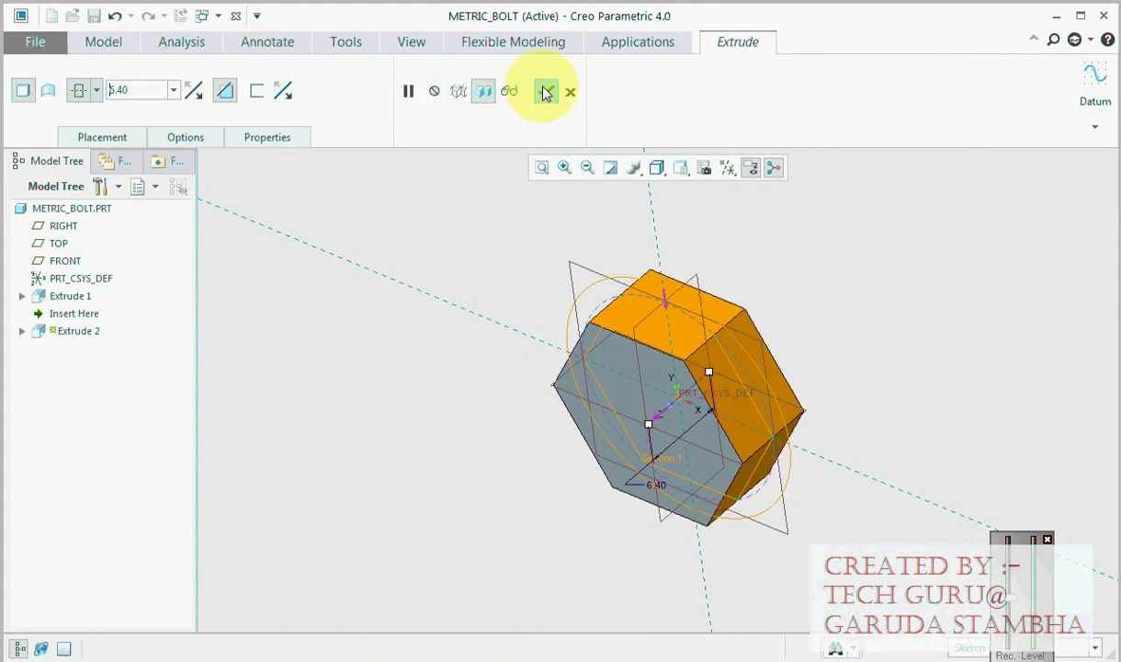
left_click(546, 91)
left_click(638, 195)
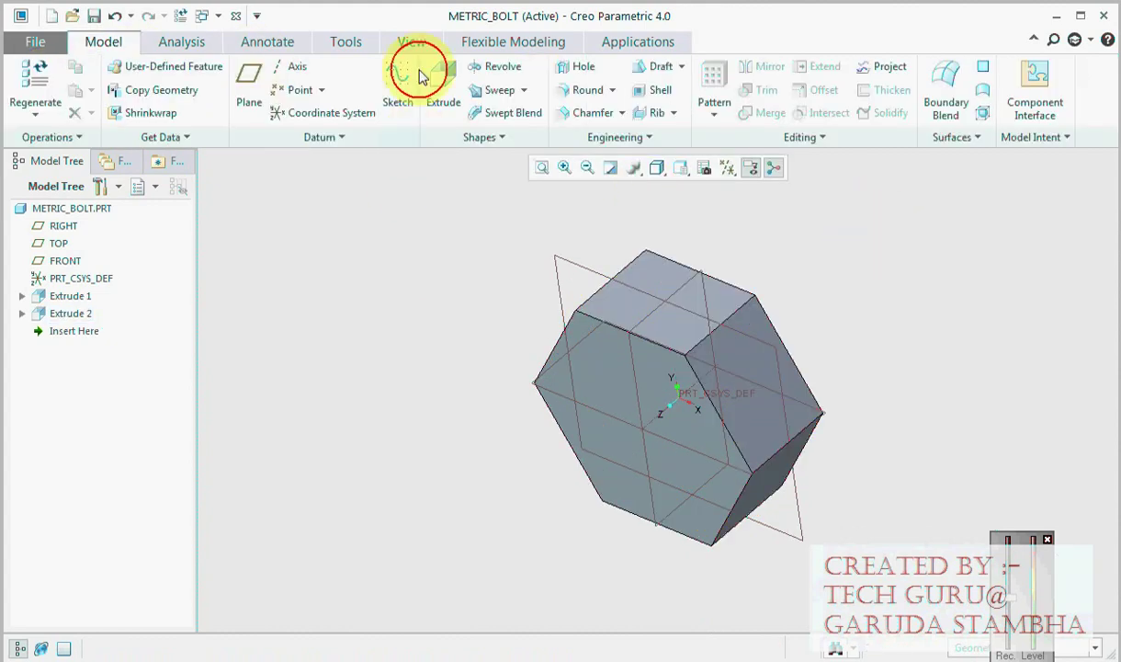
Sketch a circle centred at the origin on the hex head face
left_click(397, 87)
left_click(649, 369)
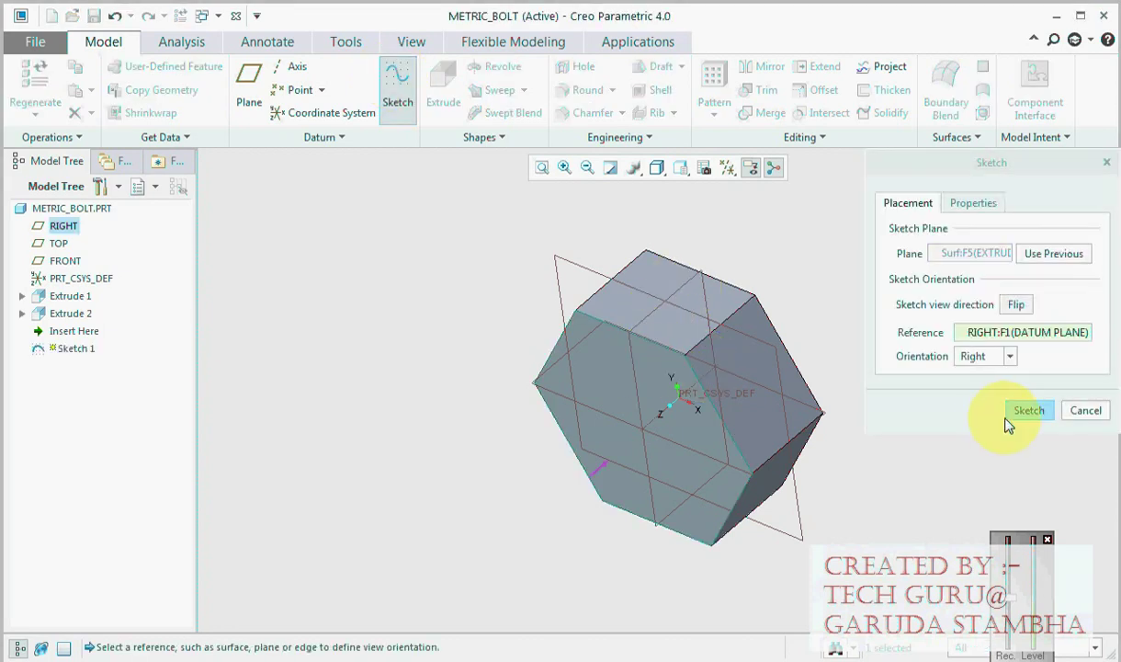
left_click(1026, 410)
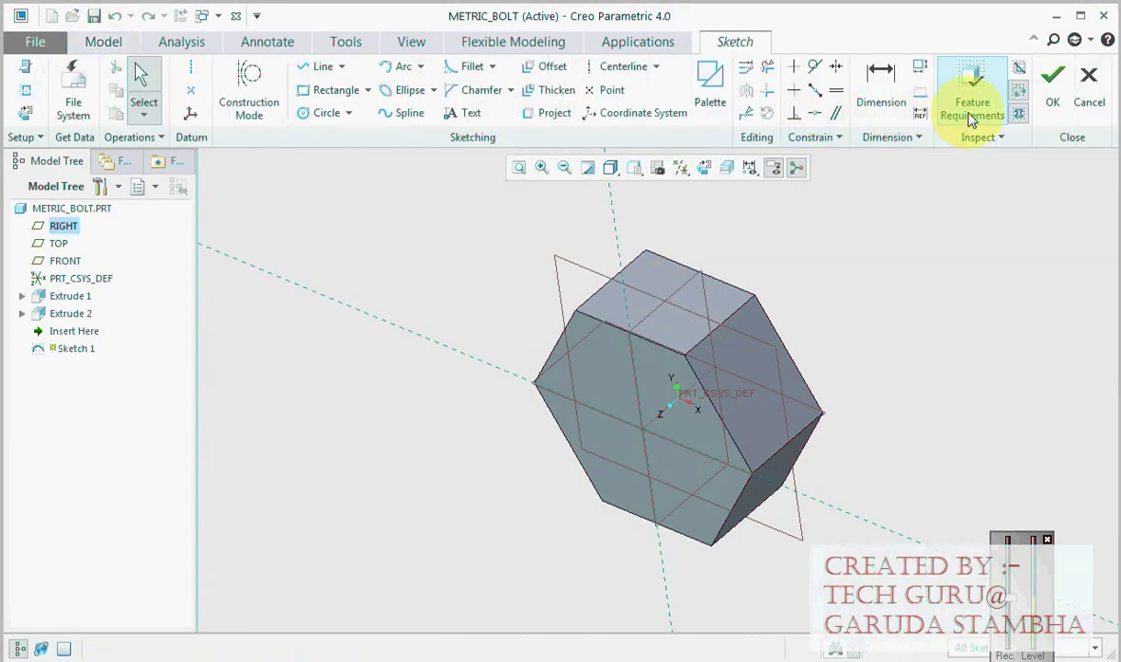
left_click(707, 168)
left_click(323, 112)
left_click(662, 390)
left_click(595, 283)
middle_click(596, 283)
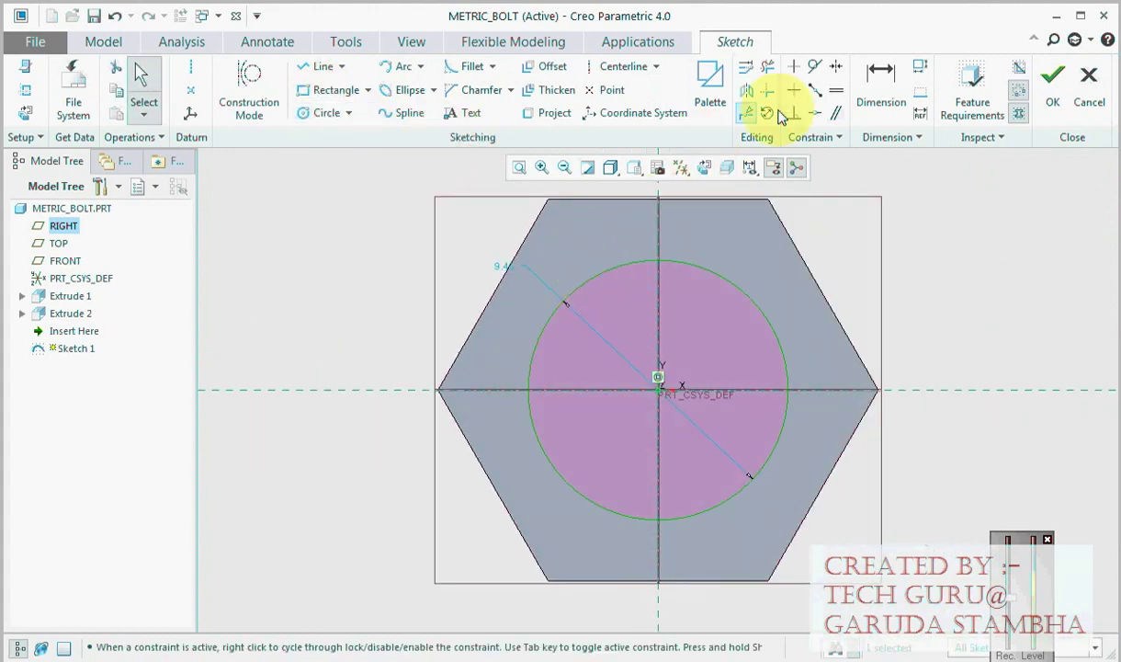
Make the circle tangent to a hexagon edge, added as a reference, and finish Sketch 1
left_click(815, 66)
left_click(731, 327)
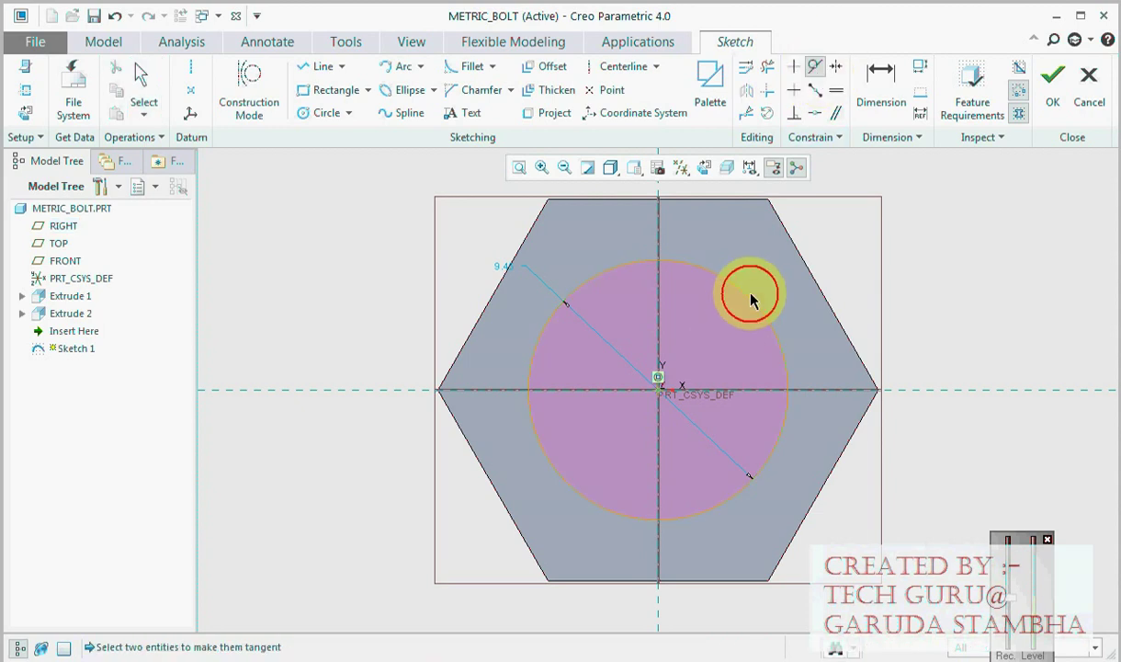
left_click(741, 294)
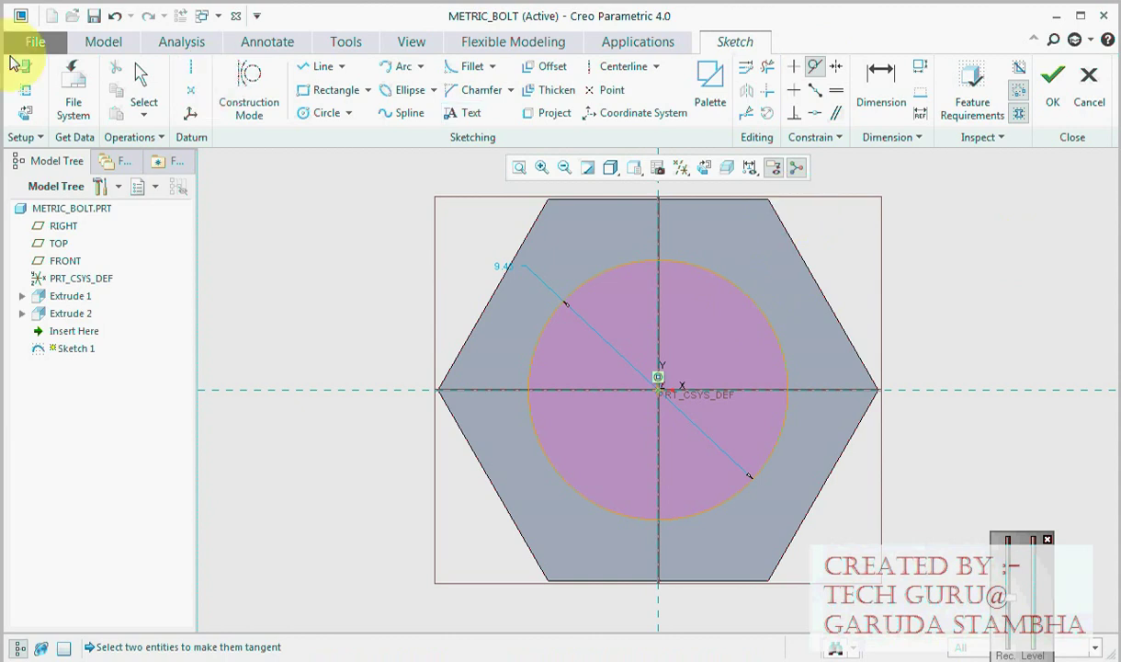
left_click(24, 88)
left_click(791, 242)
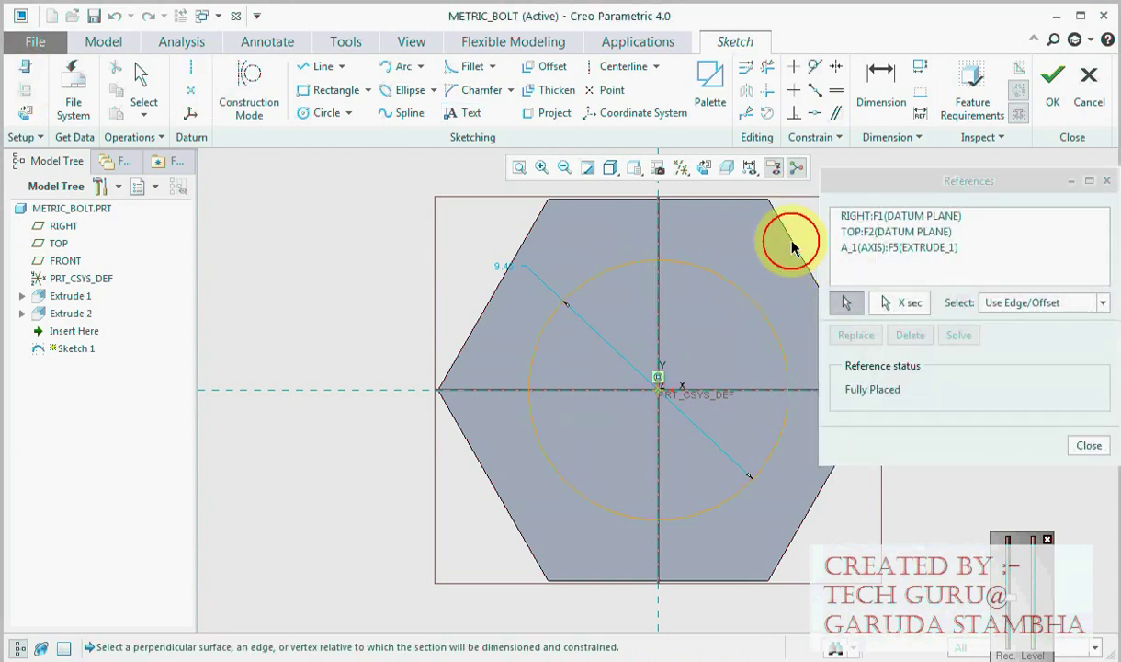
left_click(1089, 445)
left_click(816, 73)
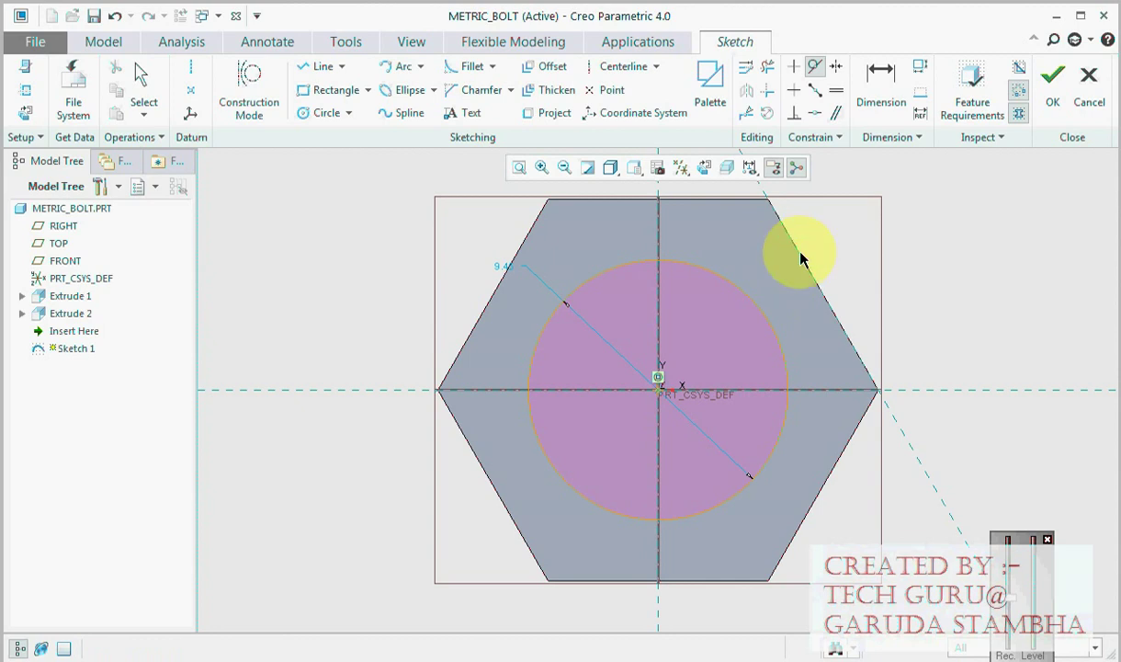
left_click(1054, 76)
scroll(645, 381, "down", 2)
Create datum point PNT0 on the circle, referenced to the TOP plane, then start a revolve
left_click(301, 89)
scroll(736, 363, "up", 2)
scroll(561, 430, "down", 1)
scroll(730, 381, "up", 2)
left_click(720, 413)
scroll(603, 431, "down", 3)
mouse_move(603, 430)
middle_mouse_down()
mouse_move(593, 380)
mouse_move(698, 402)
middle_mouse_up()
left_click(678, 386, "ctrl")
left_click(1018, 476)
scroll(758, 348, "down", 2)
middle_click_drag(758, 347, 829, 354)
left_click(492, 66)
scroll(788, 367, "up", 2)
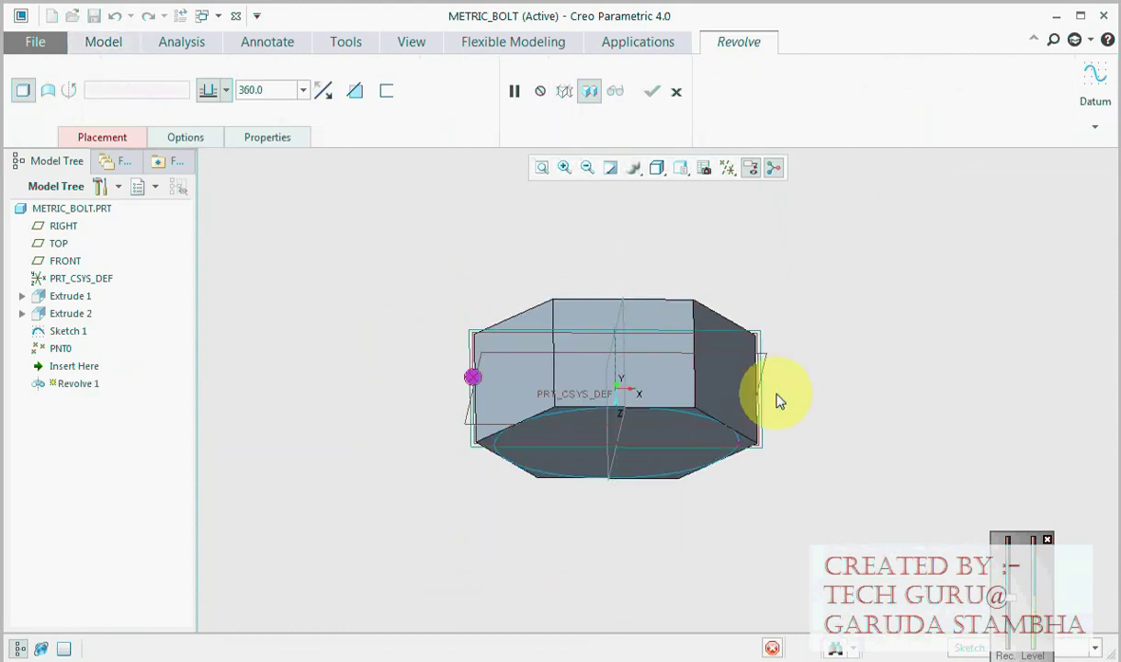
Sketch a triangle with a 30° angle on the TOP plane for the revolve
left_click(772, 397)
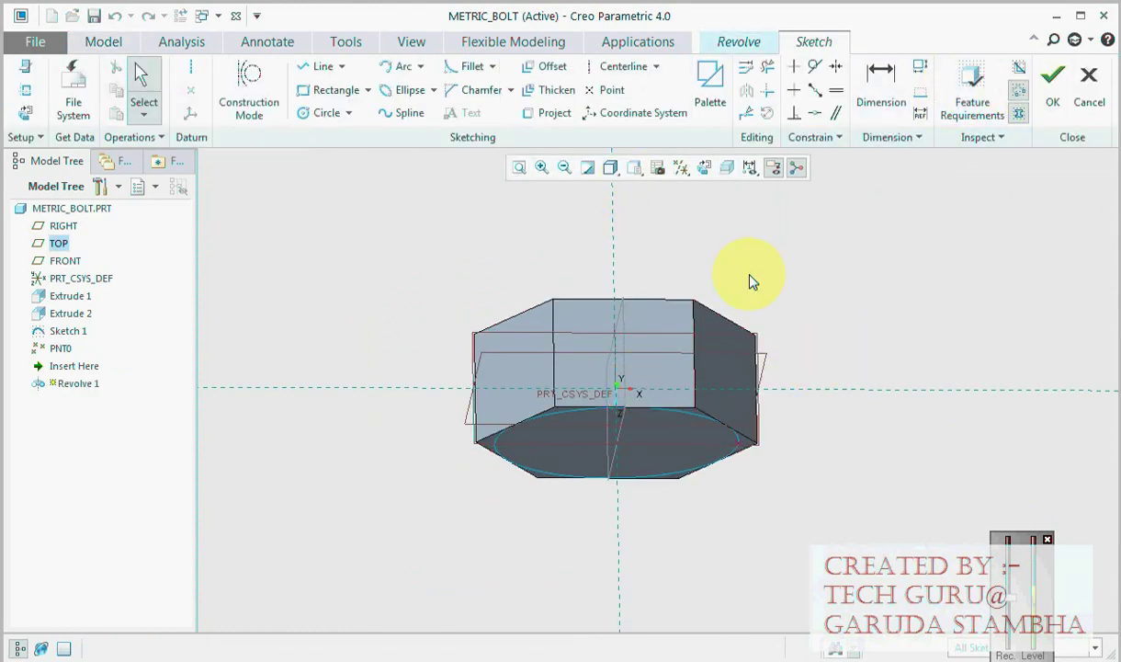
left_click(704, 167)
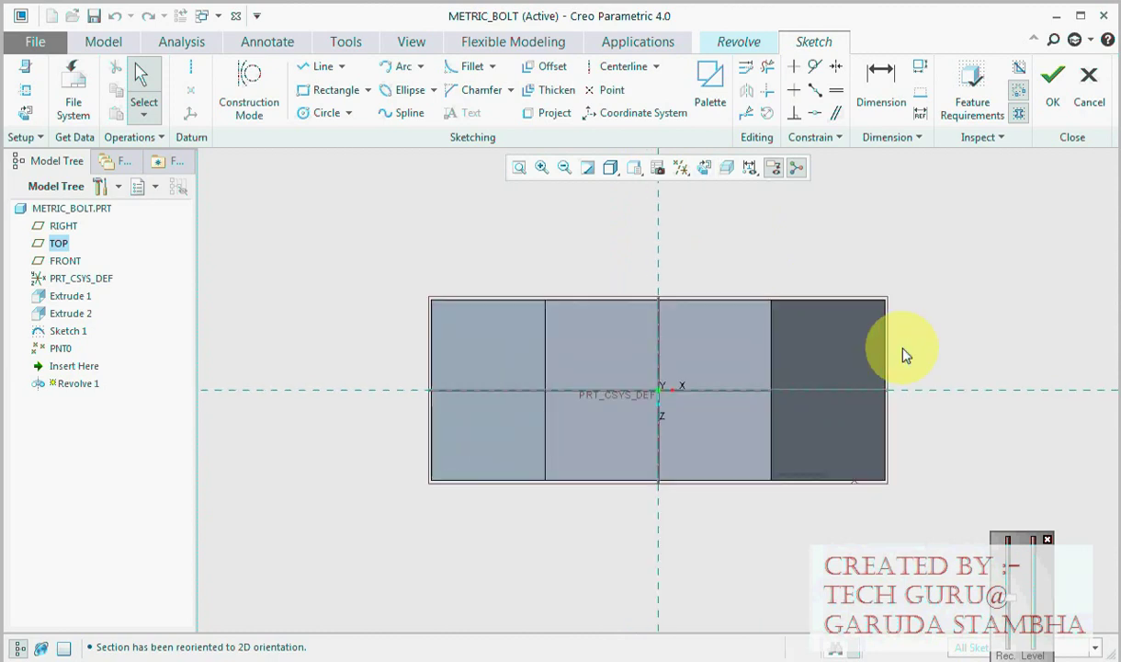
left_click(30, 91)
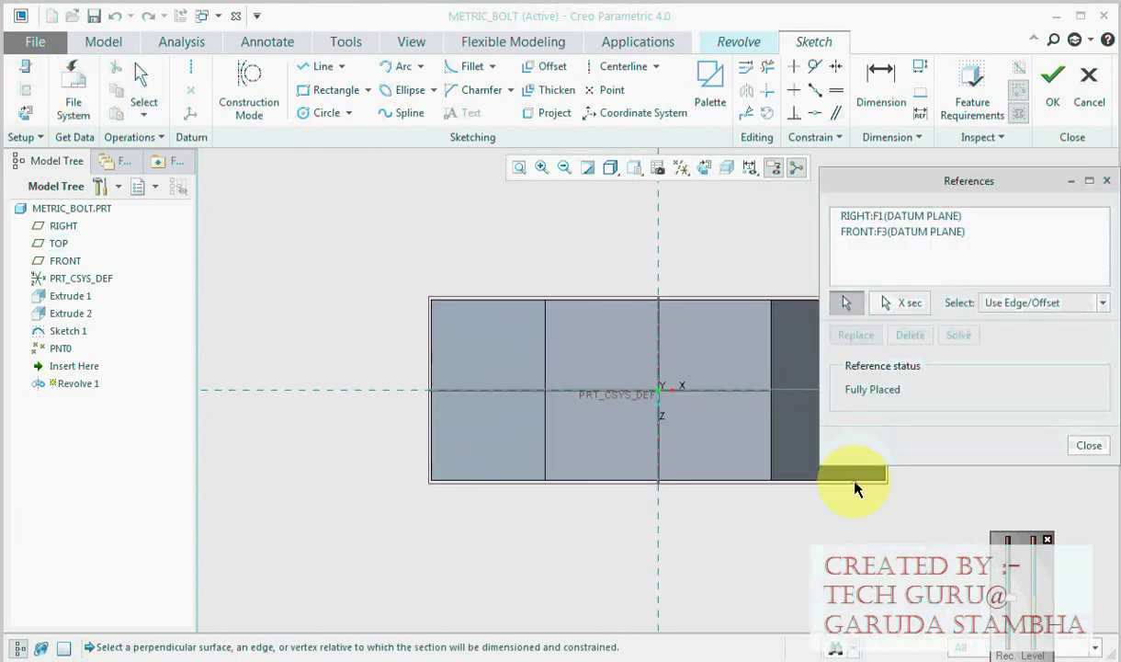
left_click(1089, 445)
left_click(319, 66)
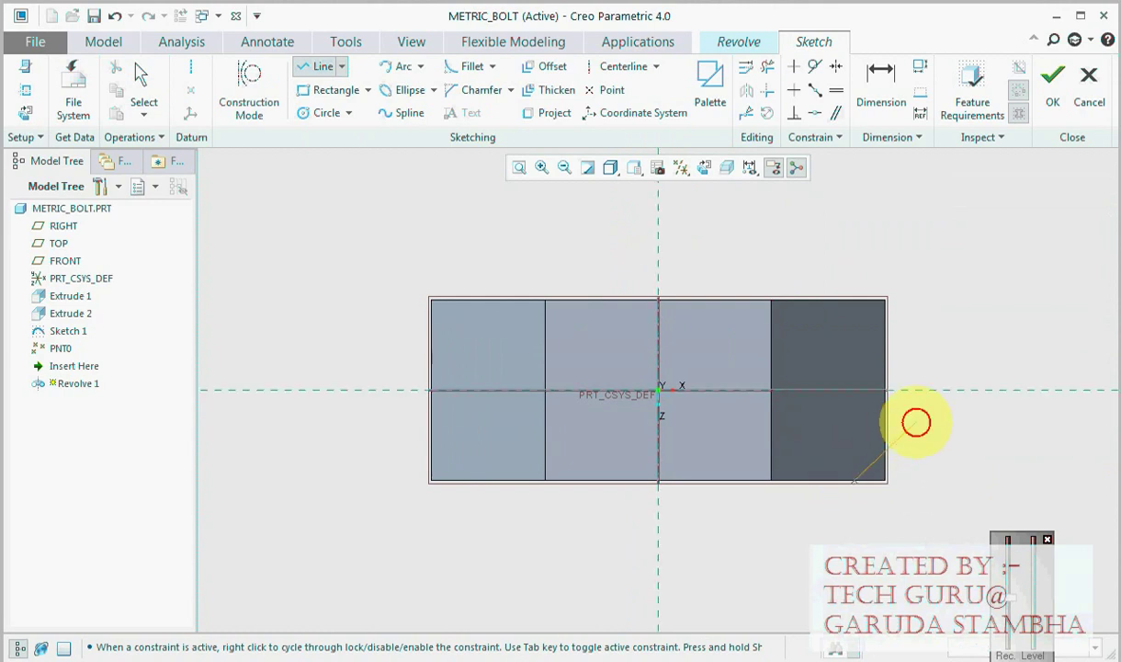
scroll(864, 418, "down", 3)
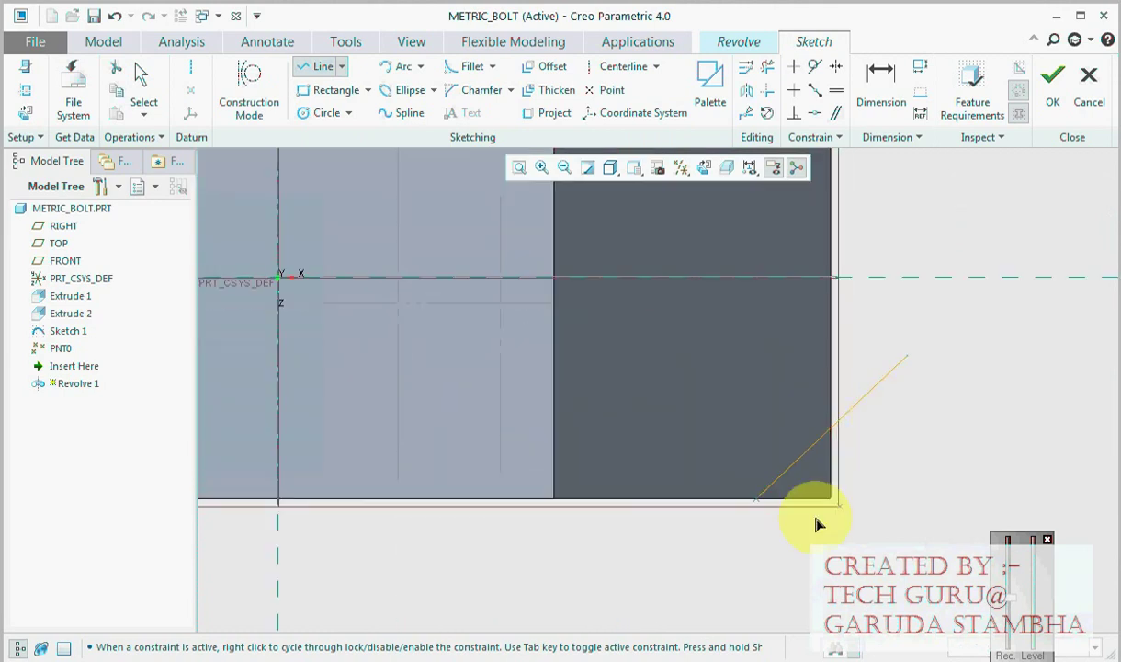
left_click(759, 502)
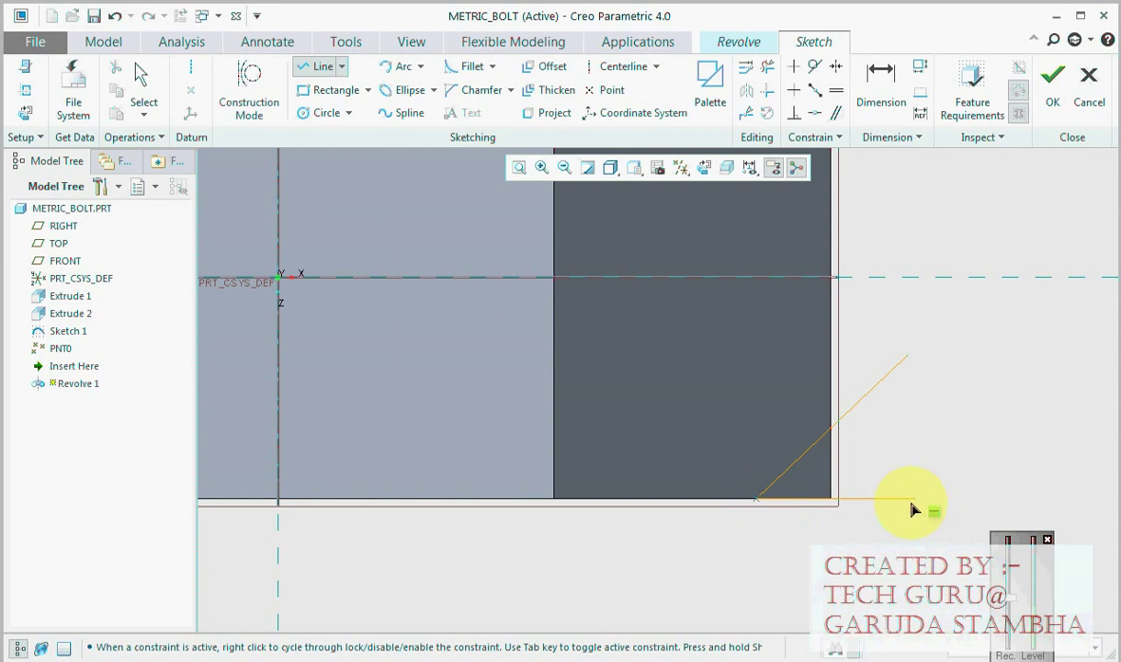
left_click(908, 499)
left_click(880, 84)
left_click(857, 432)
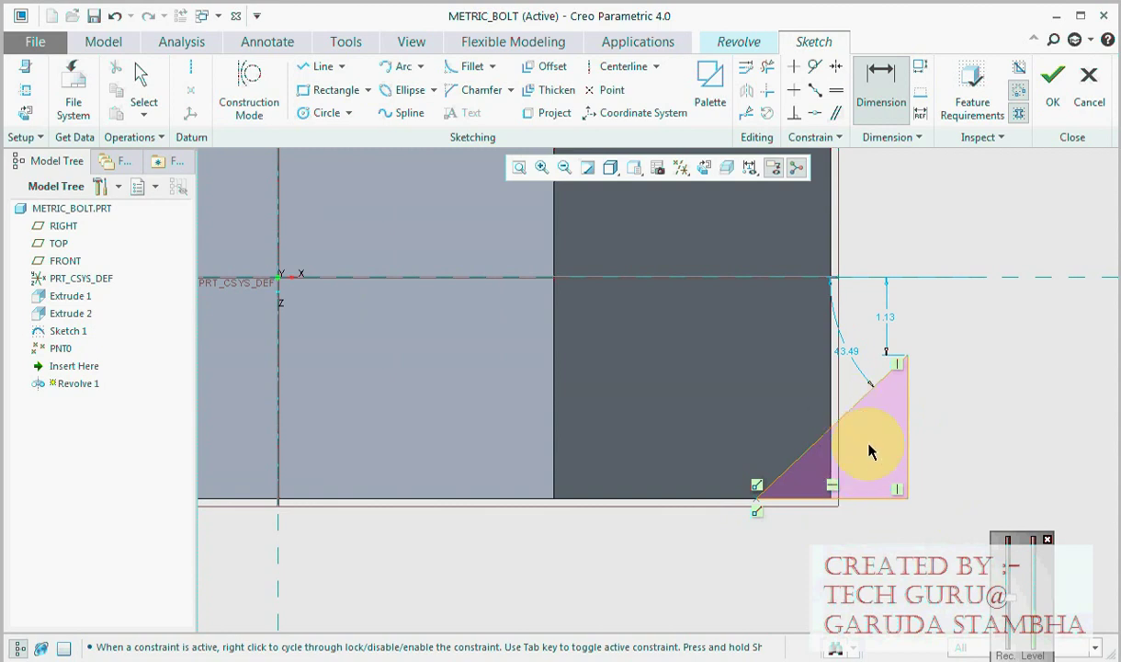
type("30")
key("Return")
left_click(1053, 83)
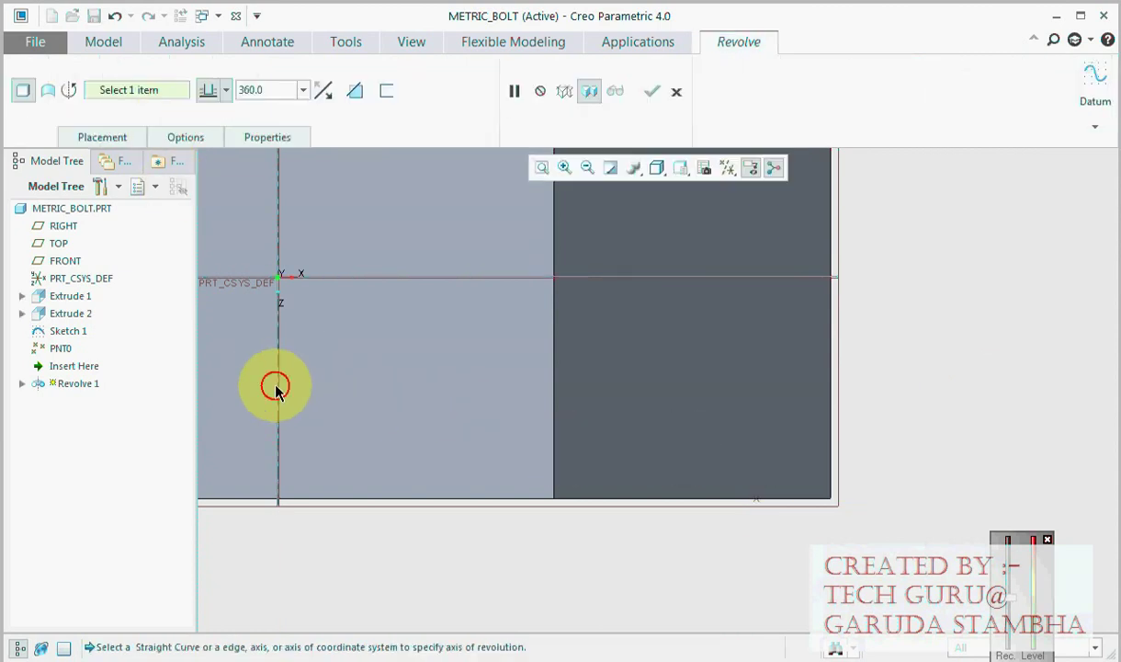
Revolve the triangle about the axis as a material-removing cut and save METRIC_BOLT
left_click(276, 388)
left_click(354, 89)
left_click(652, 90)
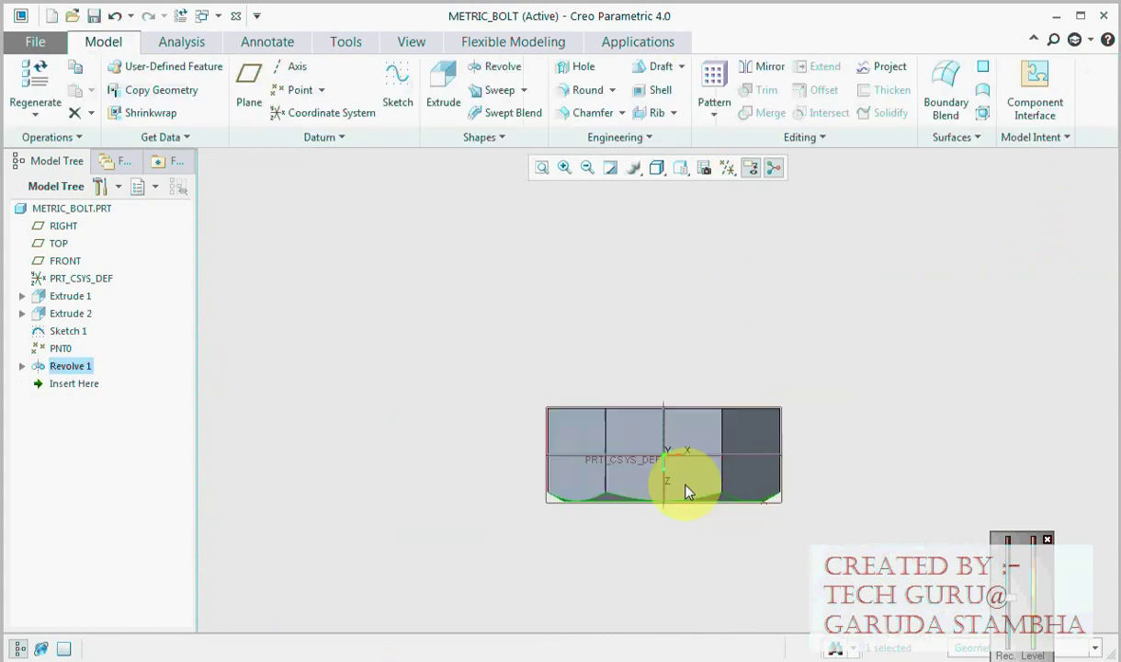
middle_click_drag(685, 490, 863, 343)
left_click(864, 307)
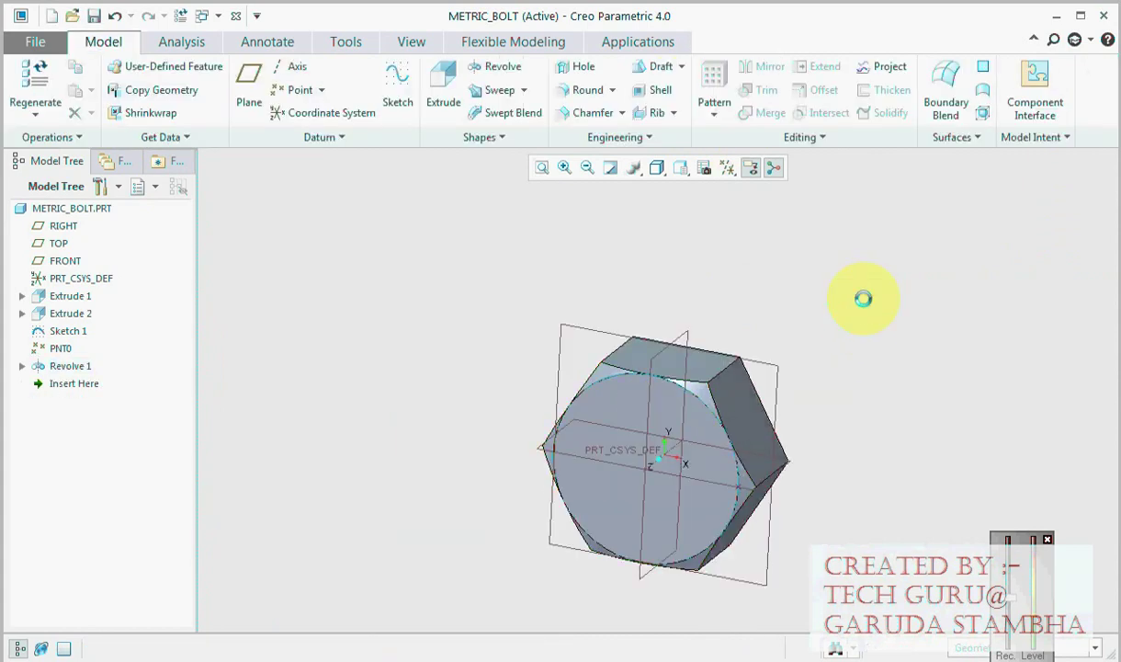
key("ctrl+s")
middle_click_drag(681, 343, 466, 318)
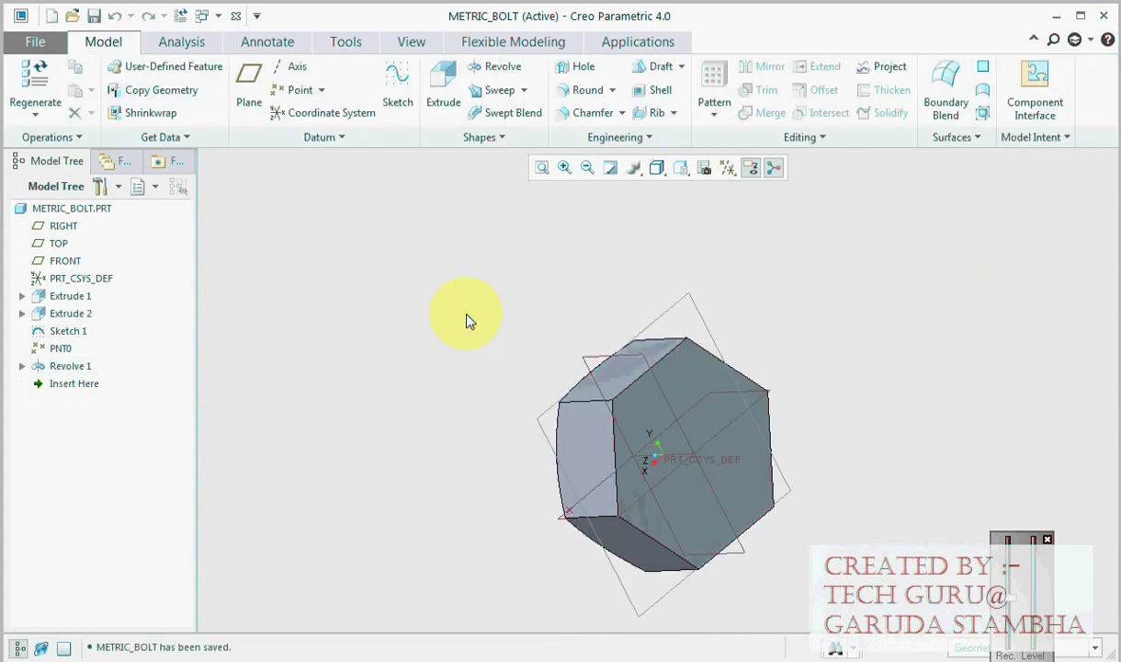
Sketch a 6-diameter circle at the origin on the bolt head face for a new extrude
left_click(443, 82)
left_click(701, 388)
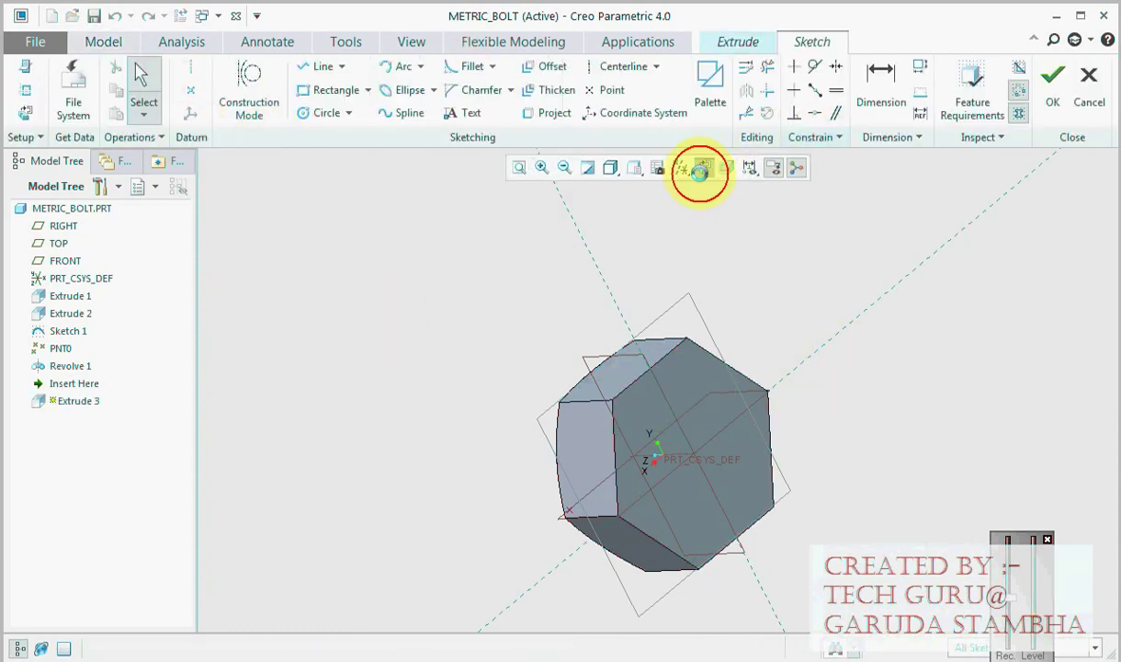
left_click(699, 172)
left_click(323, 113)
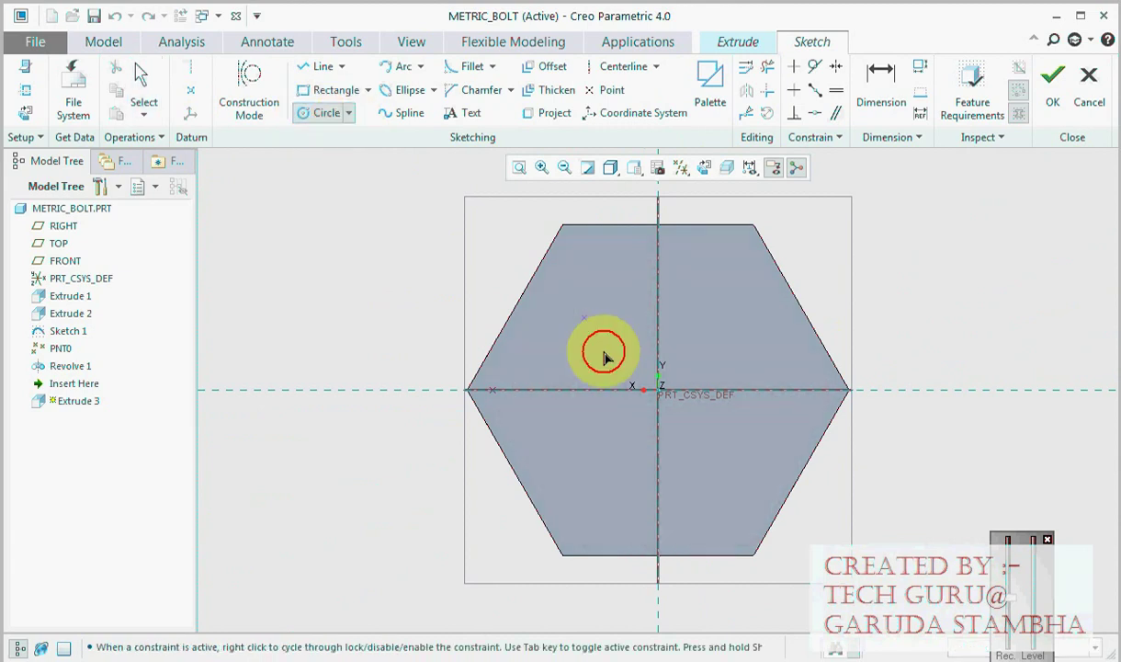
left_click(659, 394)
left_click(586, 315)
middle_click(586, 315)
double_click(521, 291)
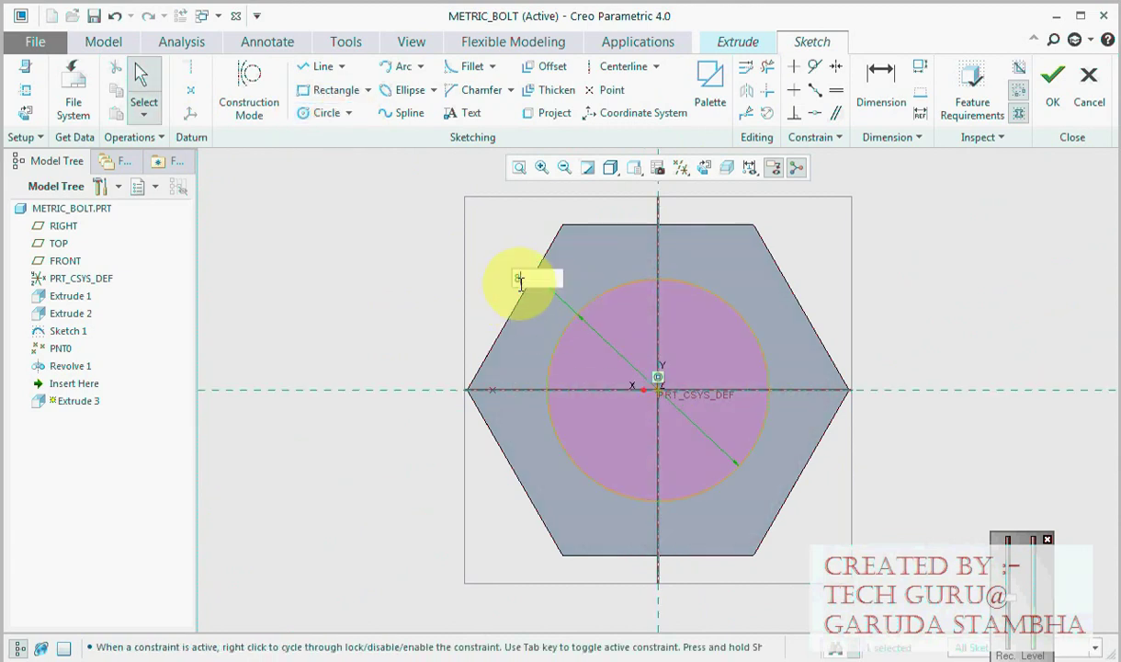
type("6")
key("Return")
left_click(1048, 81)
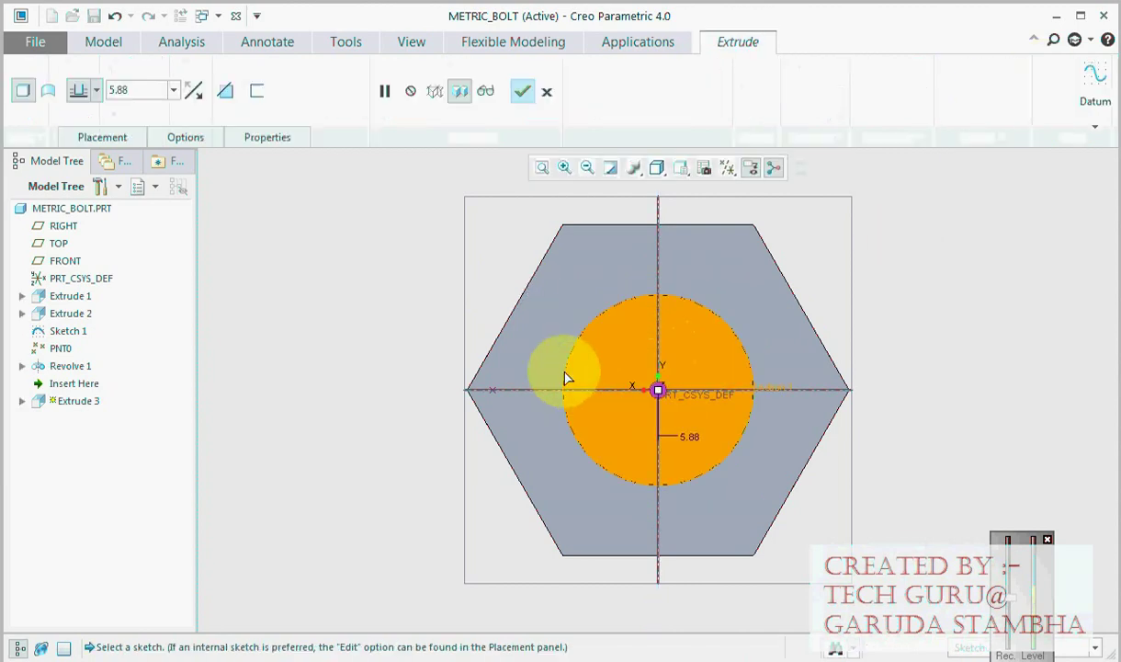
Extrude the circle 35 long as the shank, Extrude 3
middle_click_drag(581, 375, 513, 342)
left_click(89, 96)
type("35")
key("Return")
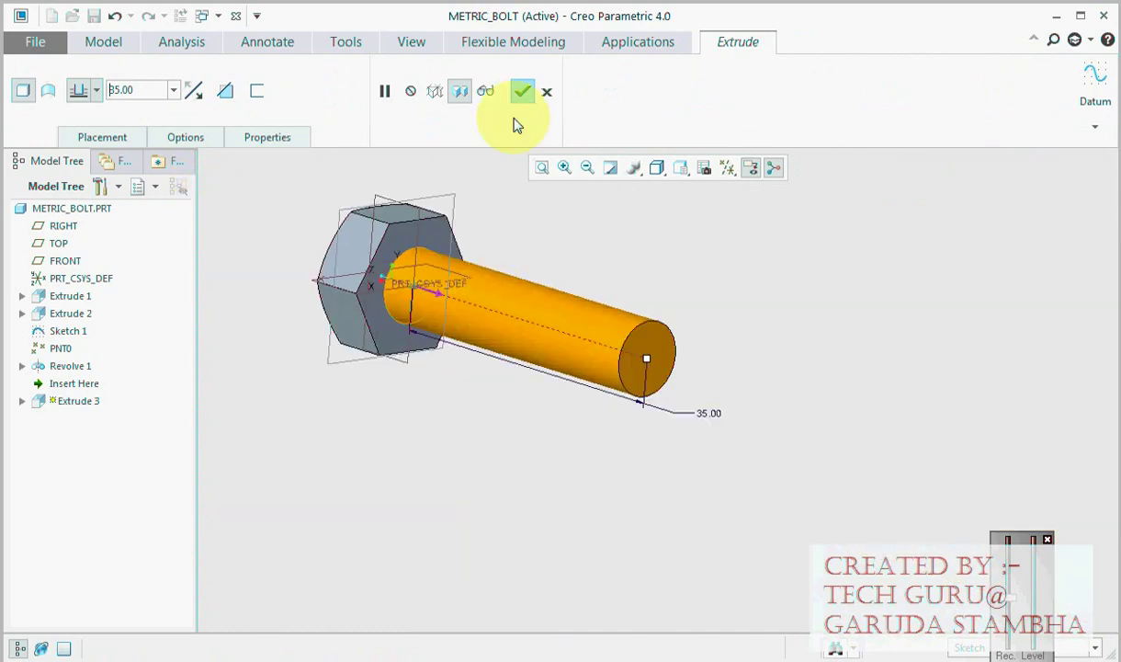
middle_click(827, 394)
middle_click_drag(610, 371, 784, 322)
scroll(717, 281, "up", 3)
Chamfer the shank's end edge and return the bolt to its default orientation
left_click(593, 112)
scroll(630, 292, "up", 2)
left_click(602, 296)
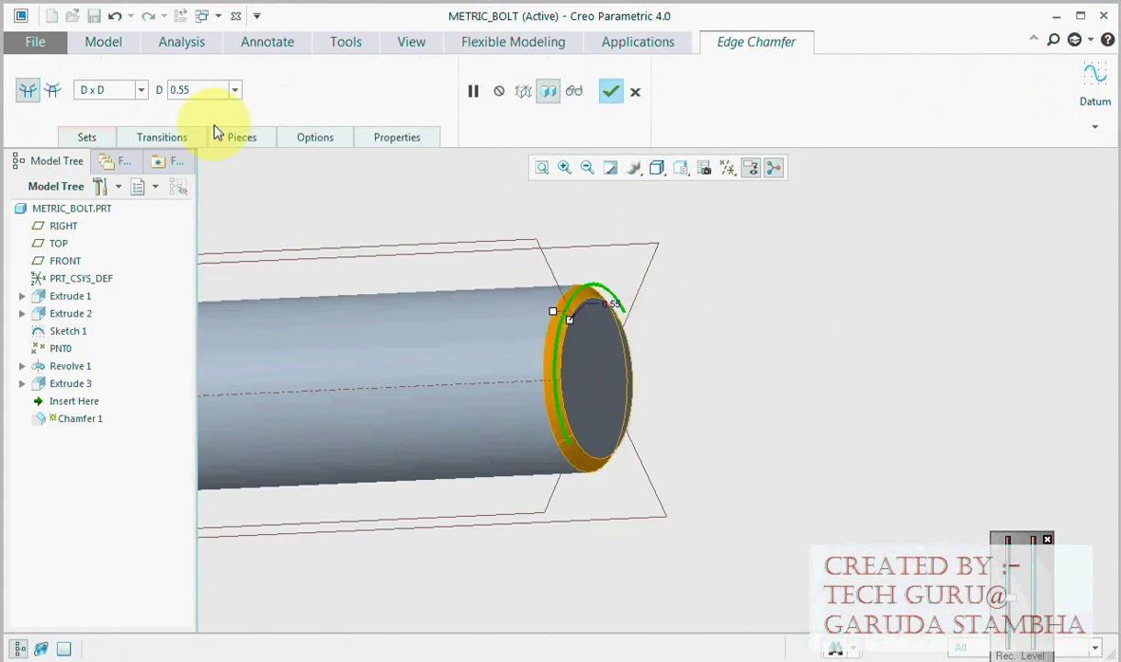
double_click(200, 90)
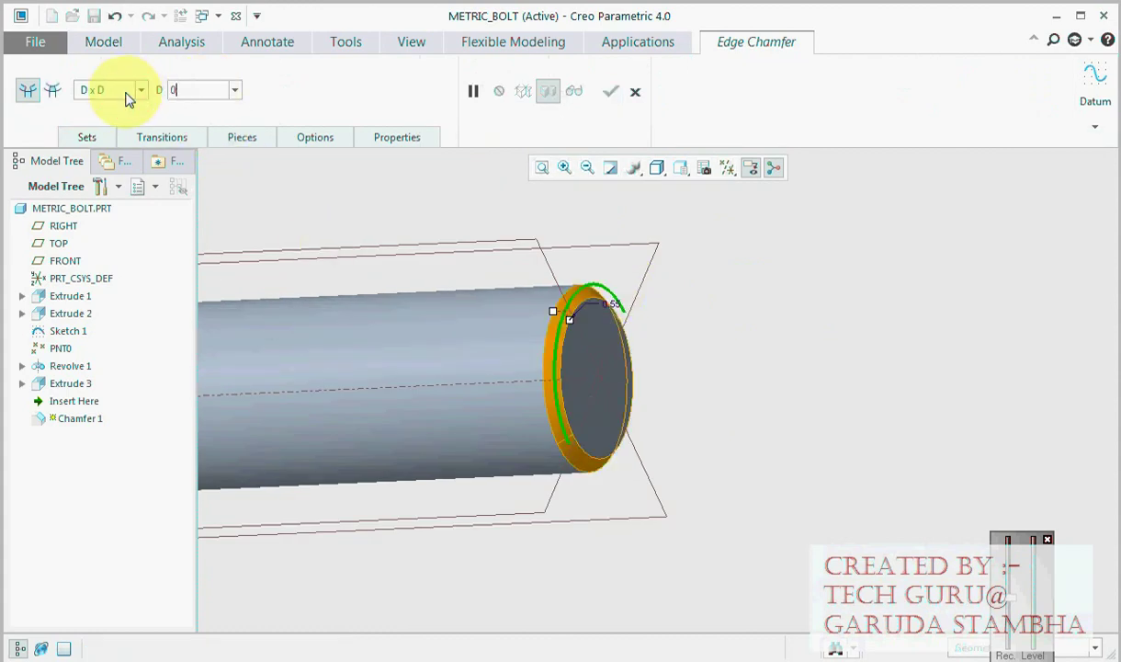
left_click(610, 89)
scroll(776, 475, "down", 5)
key("ctrl+d")
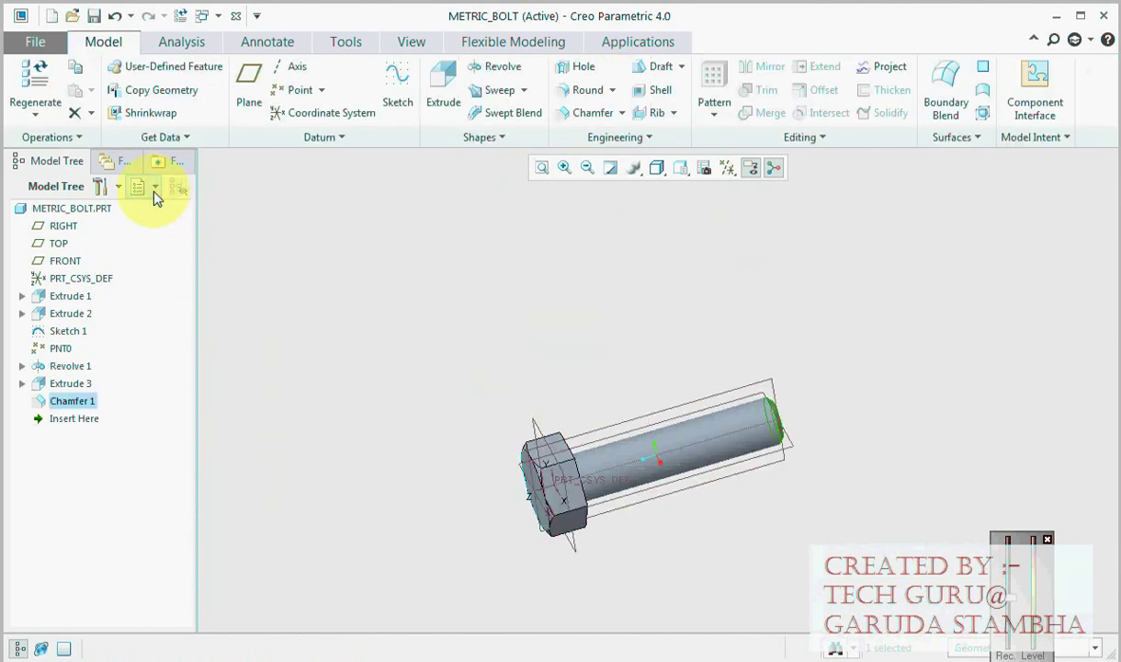
Switch the navigator to the layer tree and hide the layers
left_click(154, 186)
left_click(143, 228)
left_click(116, 187)
left_click(300, 211)
left_click(155, 187)
left_click(162, 209)
right_click(55, 234)
left_click(92, 70)
Save the layer status, return to the model tree and orbit the bolt head forward
right_click(152, 444)
left_click(188, 438)
left_click(180, 186)
left_click(209, 210)
mouse_move(493, 370)
middle_mouse_down()
mouse_move(543, 456)
mouse_move(556, 414)
mouse_move(597, 416)
middle_mouse_up()
left_click(639, 264)
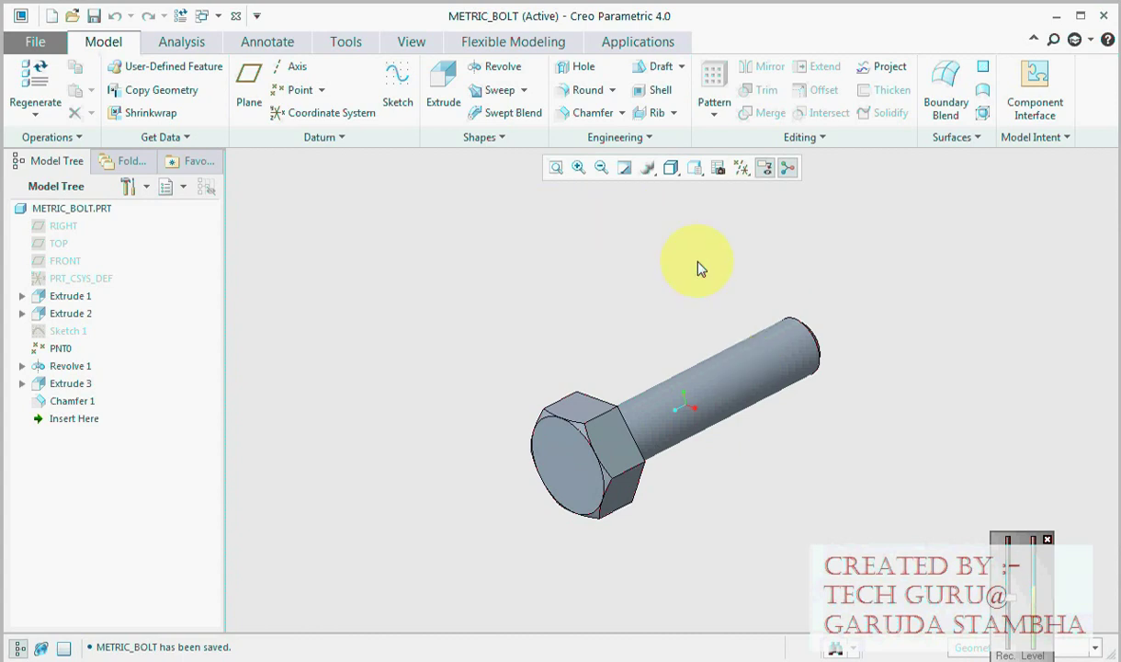
Launch Relations from the Model Intent group of the Tools tab
left_click(358, 33)
left_click(560, 114)
scroll(496, 368, "down", 3)
scroll(515, 365, "up", 2)
scroll(455, 331, "up", 4)
Enter the relation d0=0.8*d12 using the Extrude 1 and shank dimensions
left_click(70, 298)
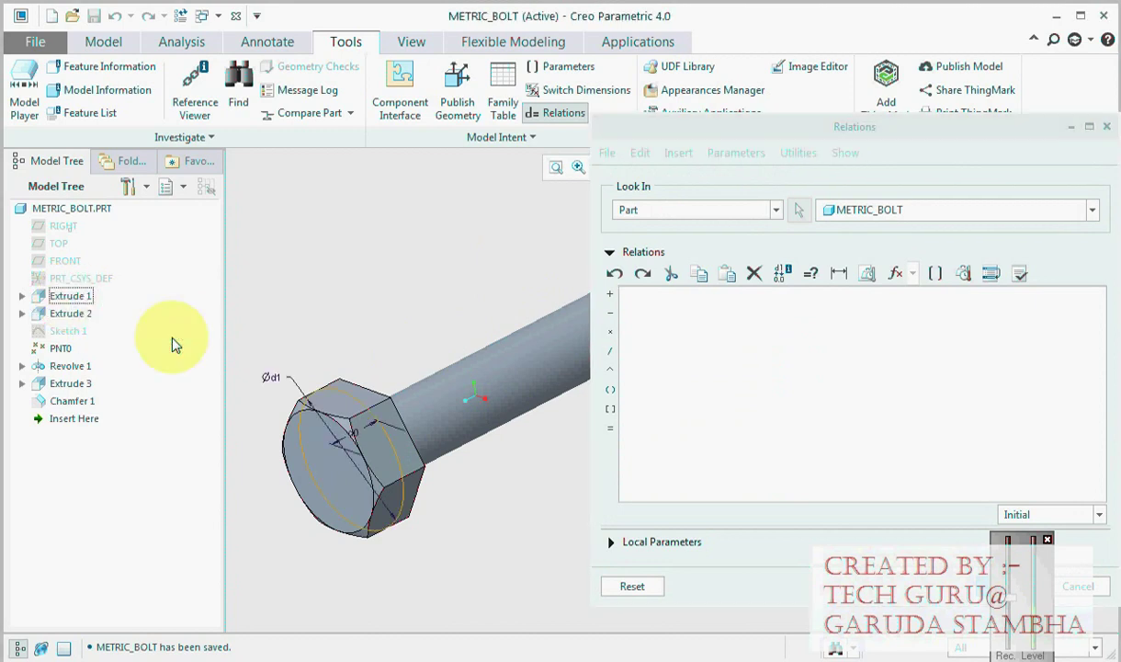
left_click(470, 381)
scroll(400, 442, "up", 2)
middle_click_drag(400, 441, 422, 366)
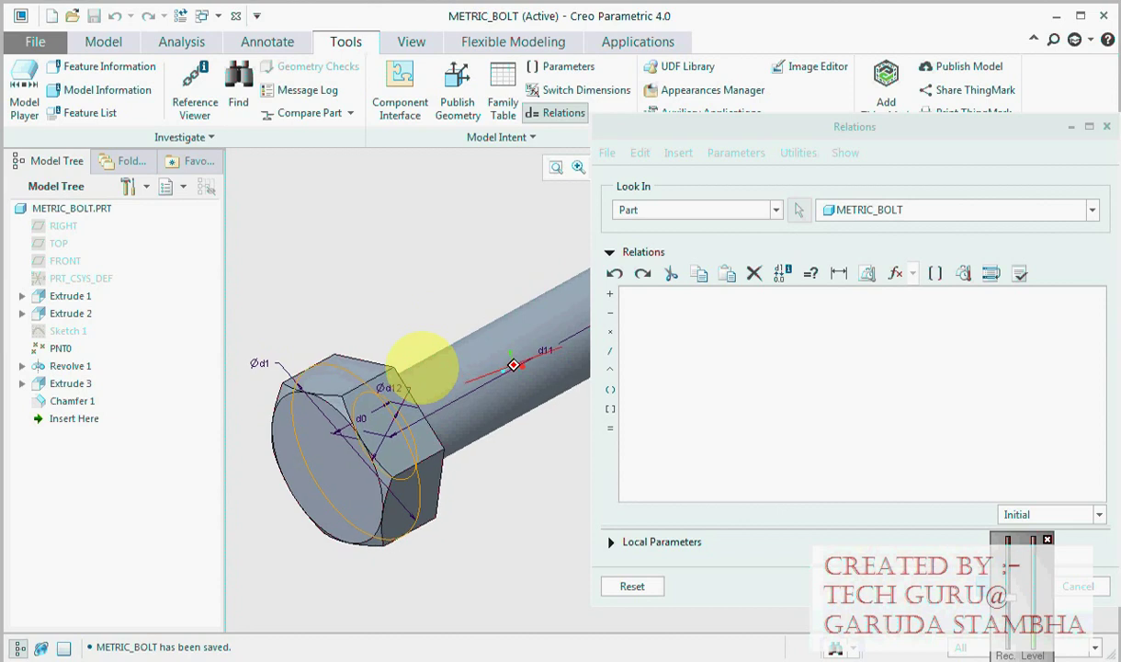
left_click(364, 421)
left_click(642, 294)
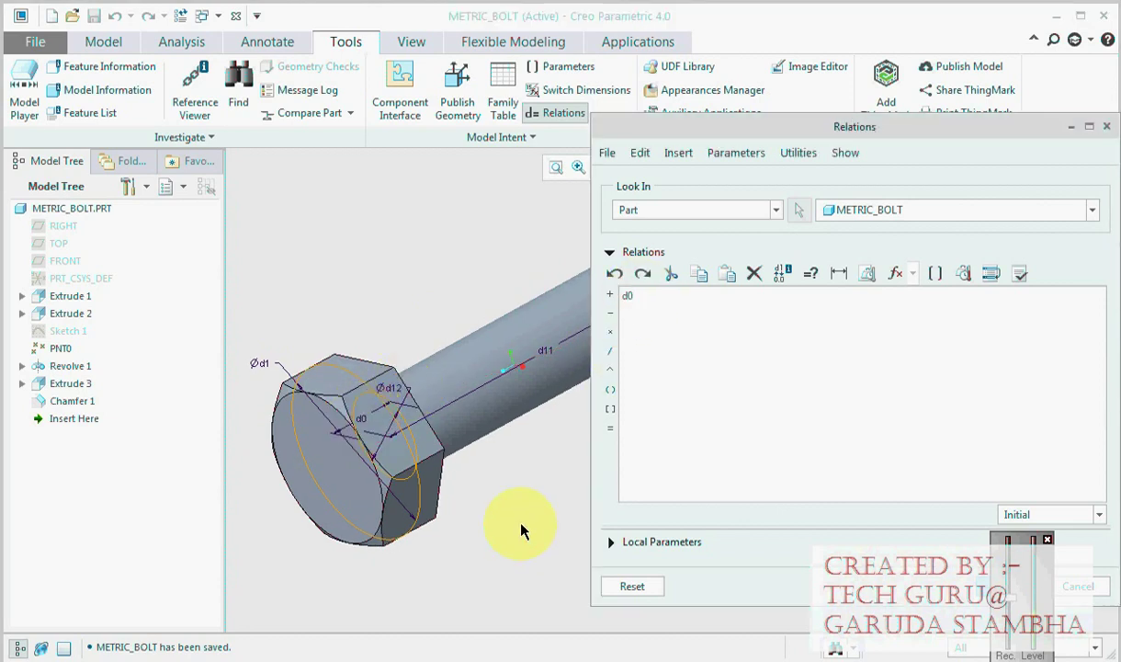
left_click(609, 428)
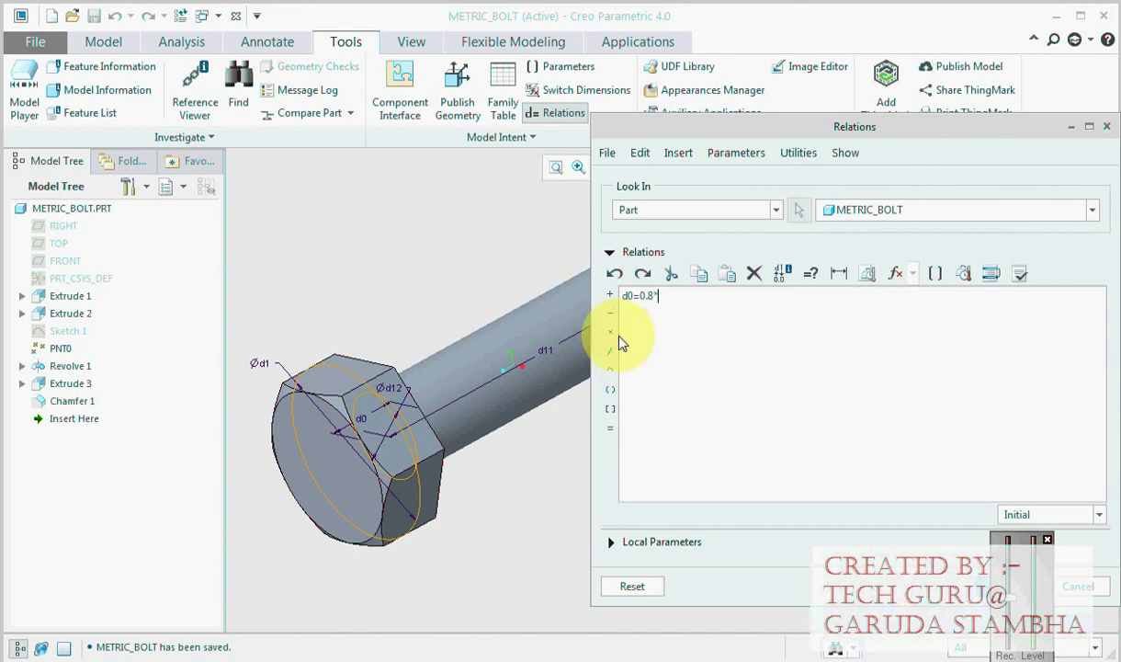
middle_click_drag(451, 532, 468, 514)
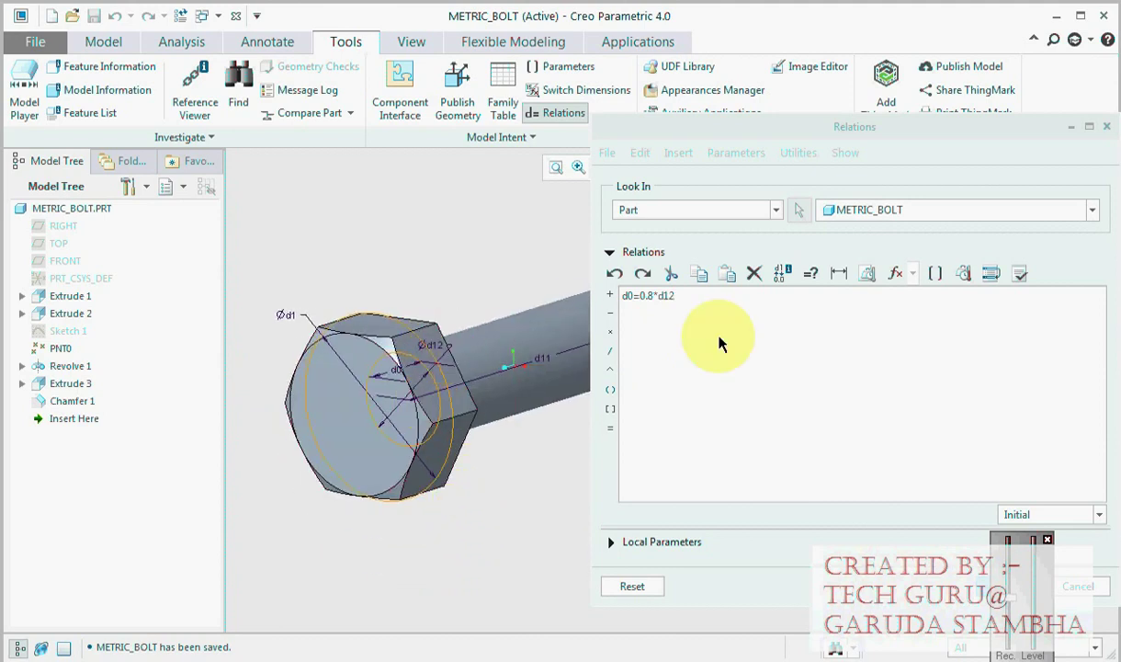
left_click(680, 296)
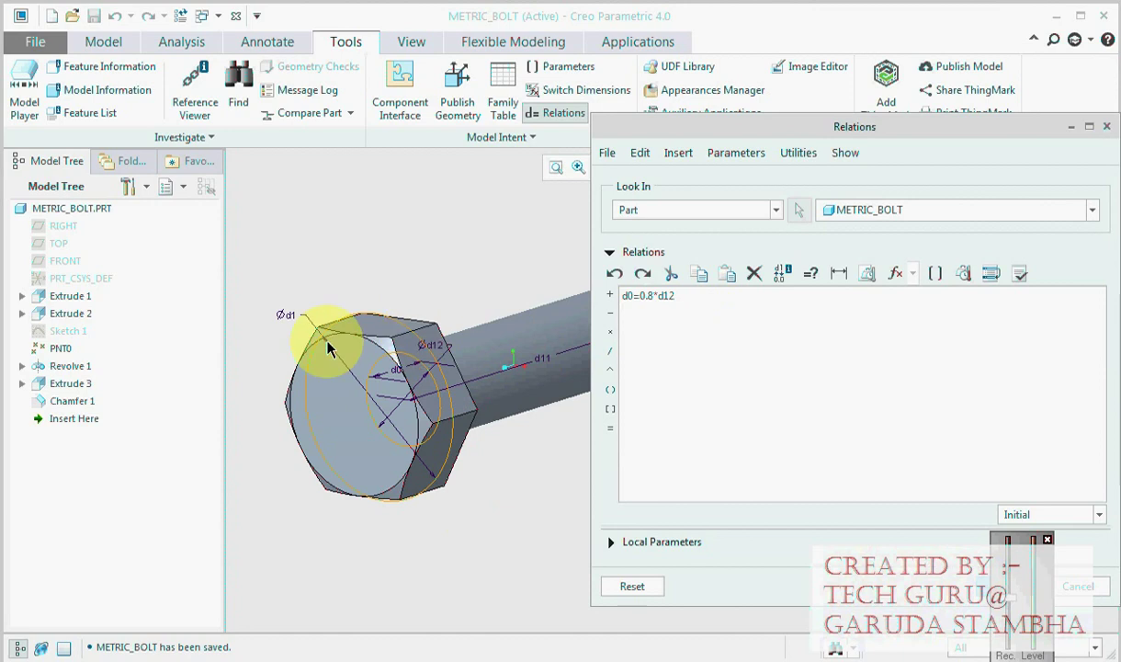
Add the relation d1=2*d12 on a new line
left_click(291, 316)
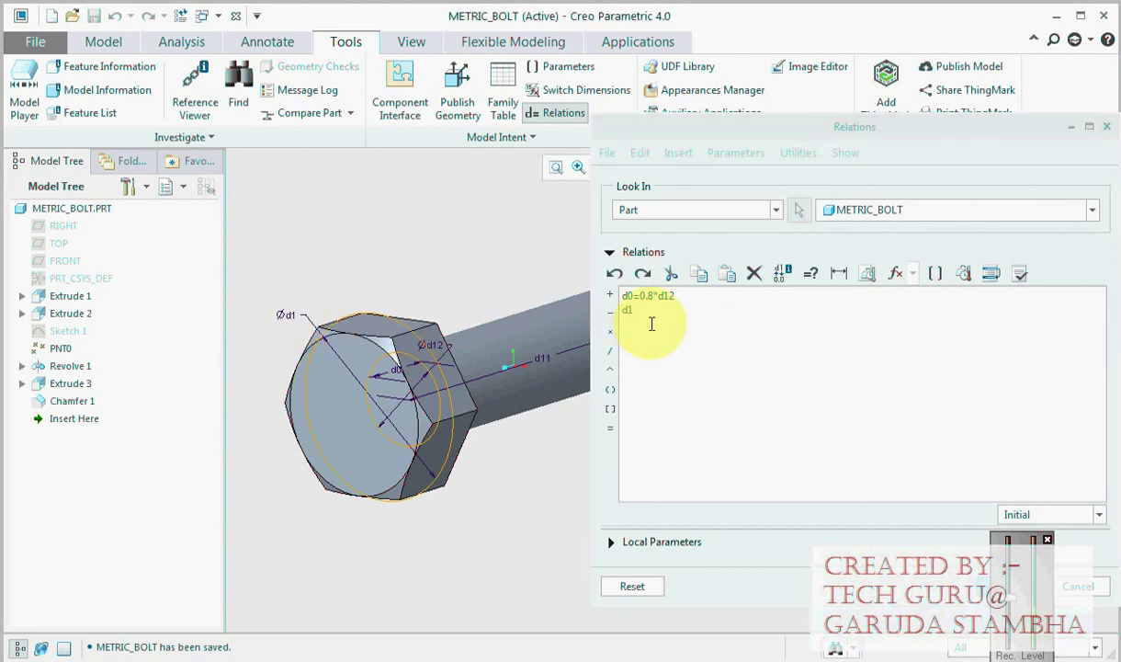
left_click(610, 428)
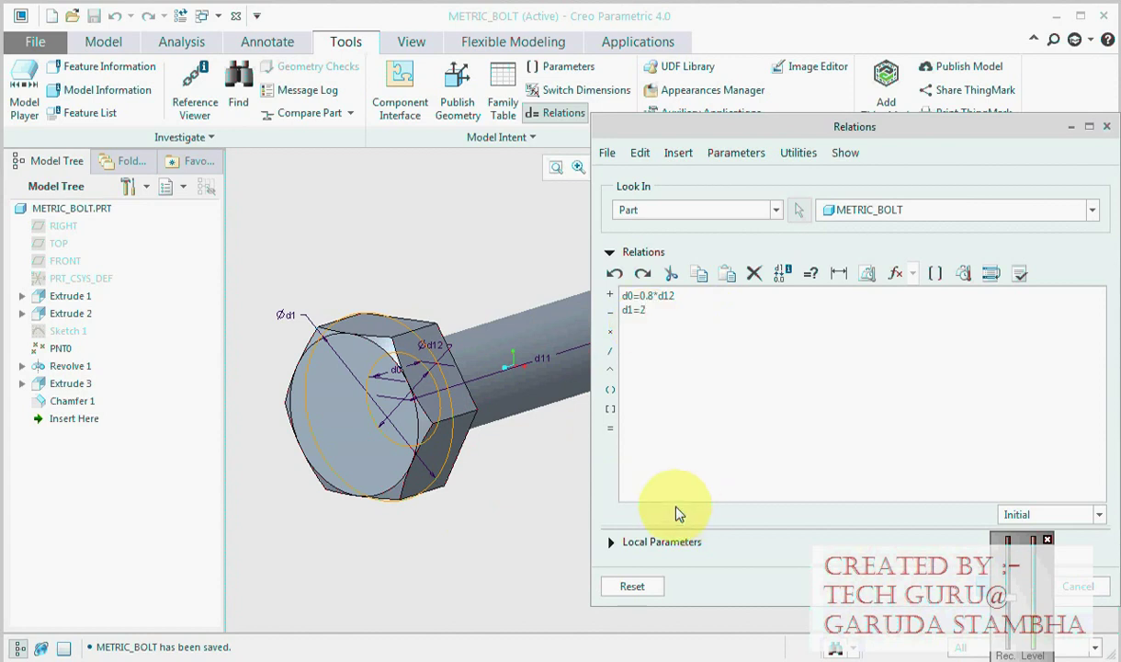
left_click(611, 330)
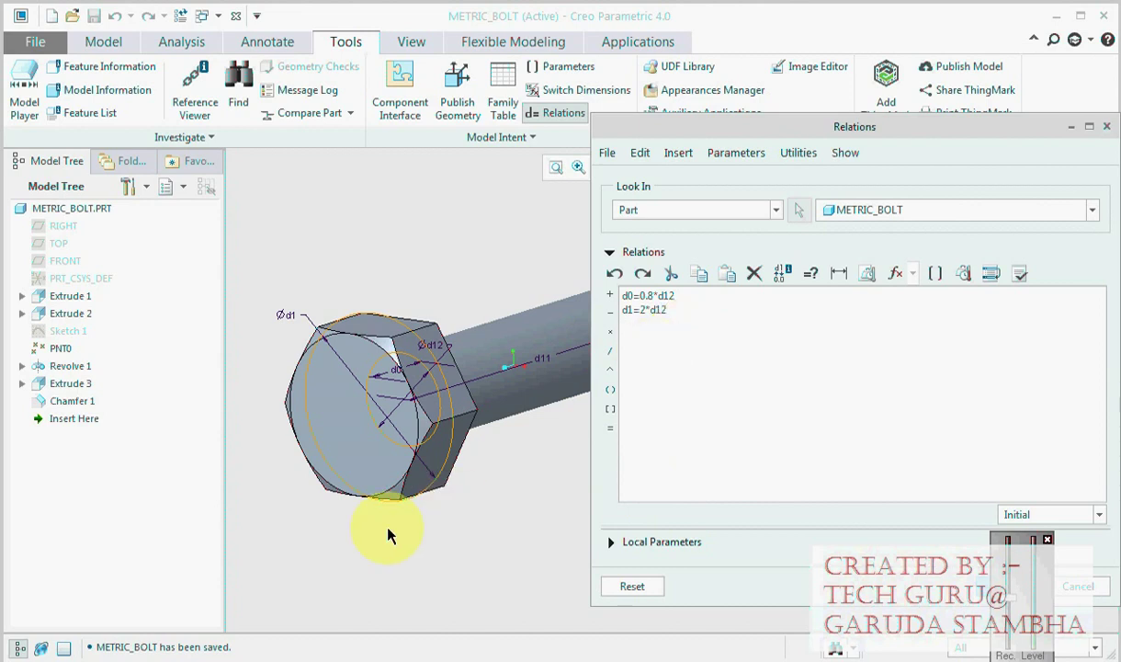
Add the relation d14=0.1*d12 for the shaft-end chamfer
middle_click_drag(388, 533, 432, 446)
scroll(441, 413, "up", 5)
left_click(436, 414)
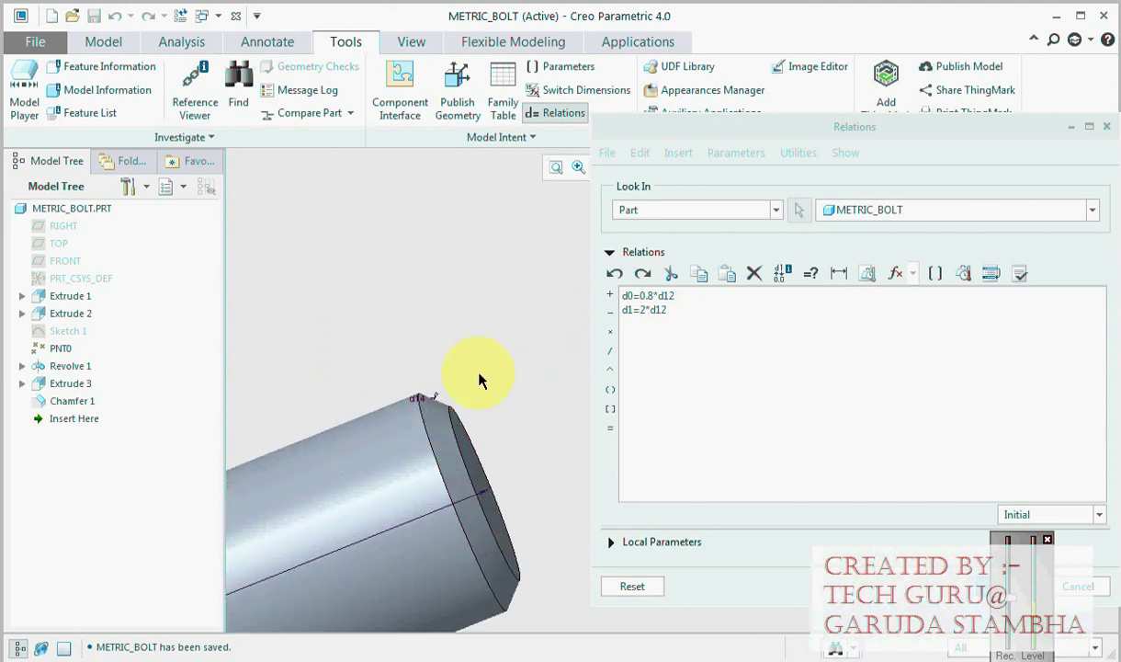
left_click(671, 314)
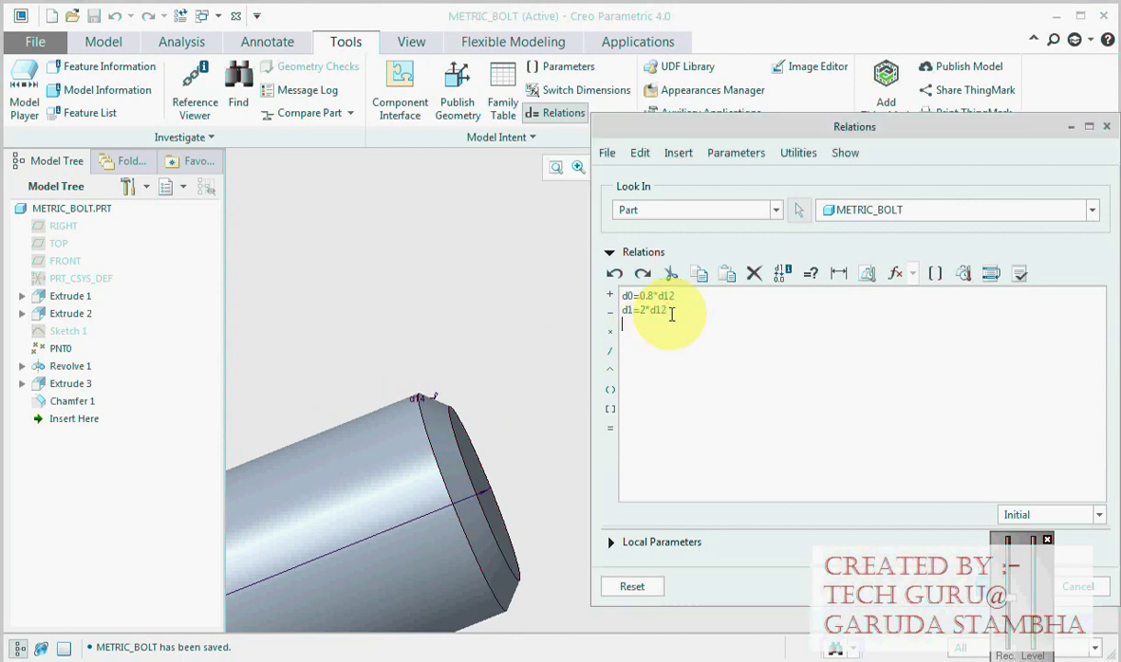
left_click(420, 396)
left_click(644, 327)
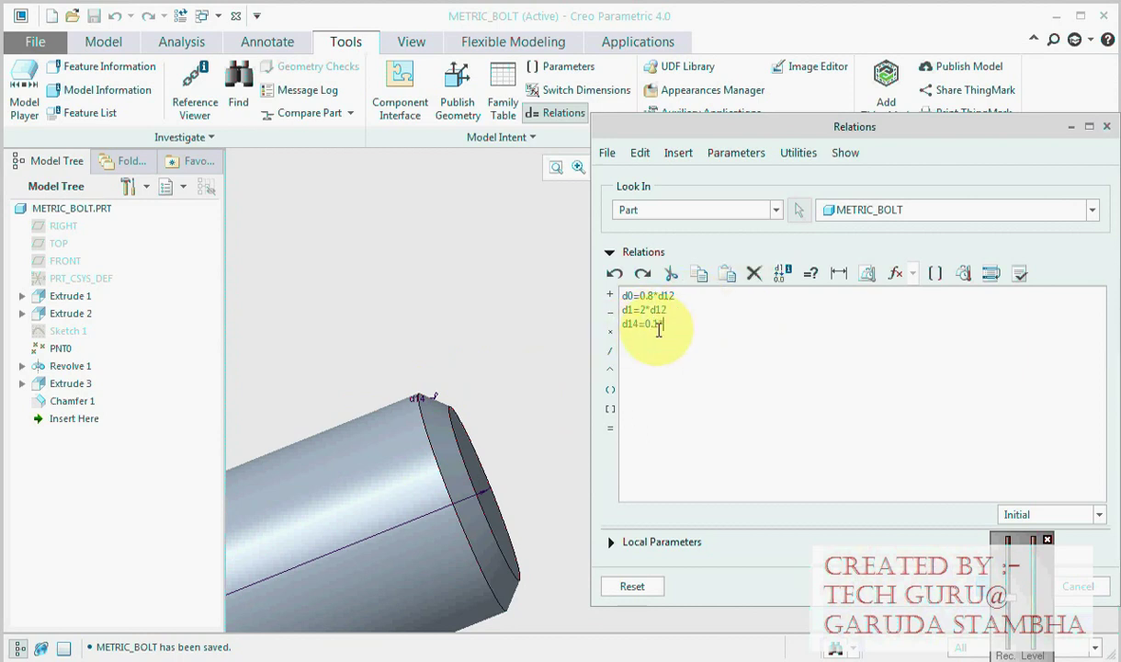
type("*")
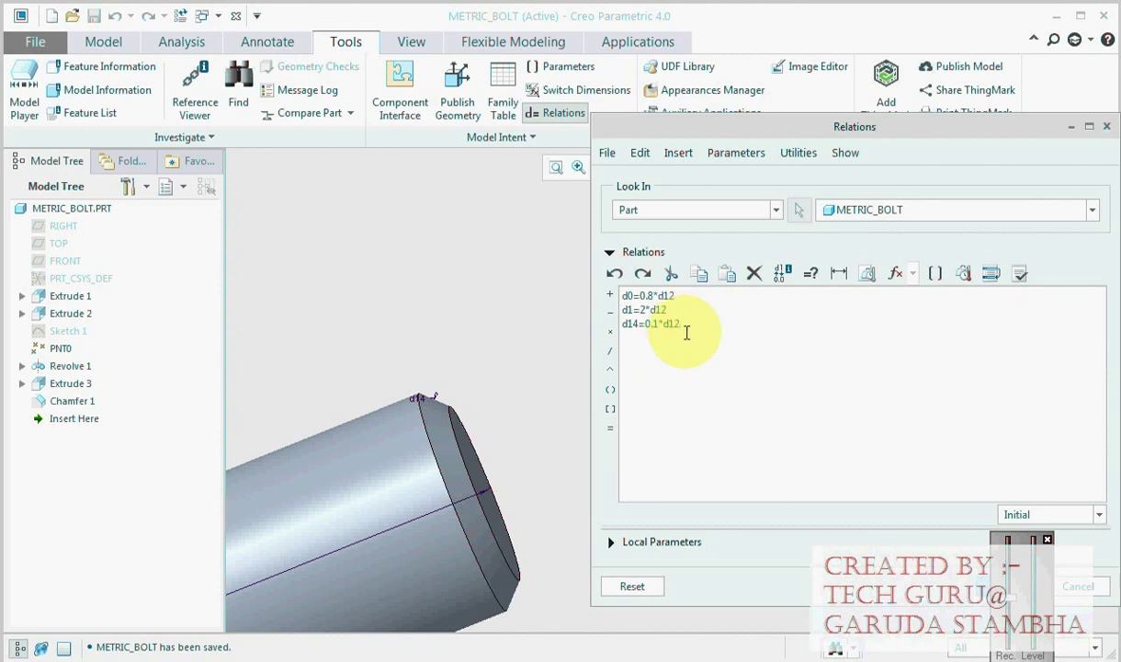
scroll(513, 308, "down", 4)
scroll(500, 288, "up", 6)
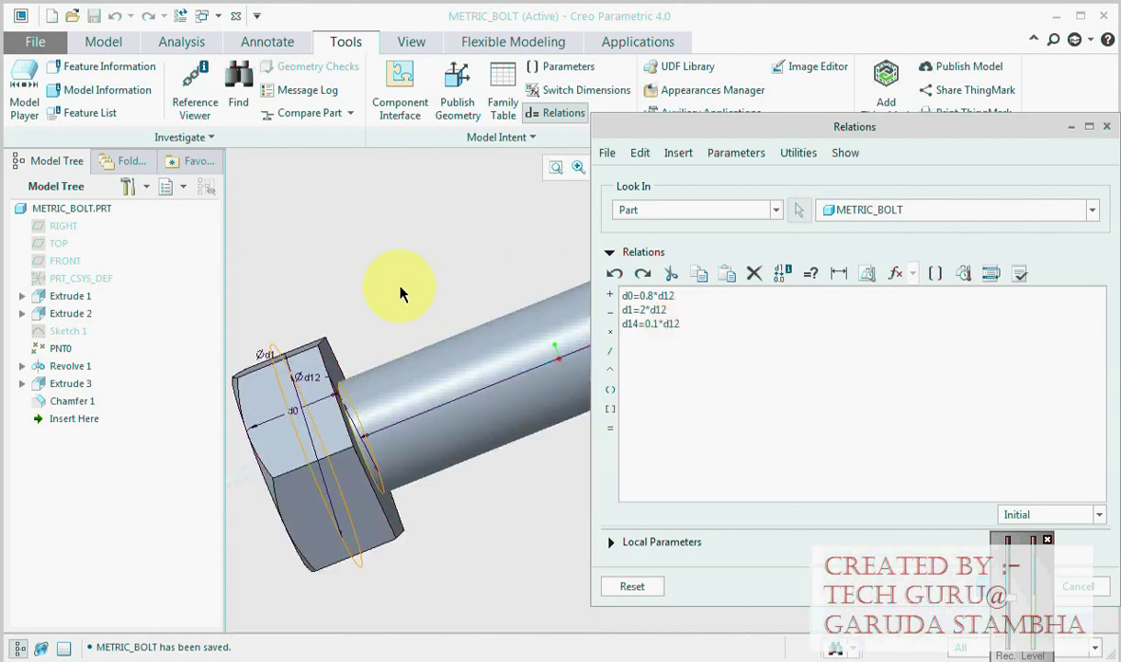
middle_click_drag(400, 292, 433, 288)
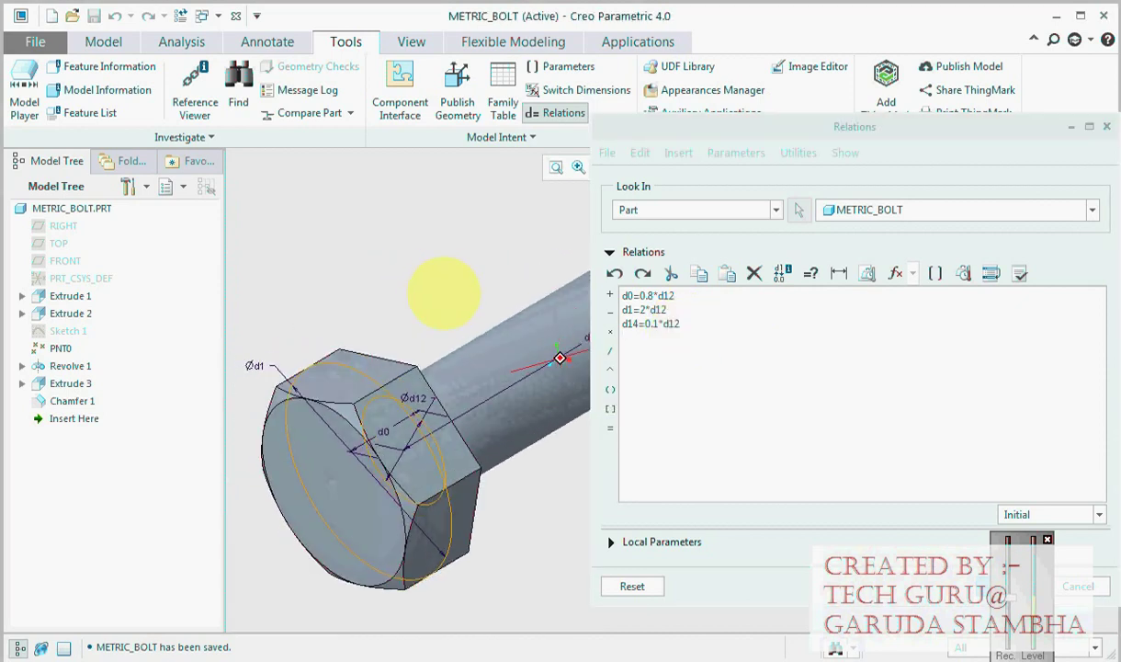
Add the relation d3=0.8*d12 using Extrude 2's head dimension
left_click(81, 317)
scroll(379, 299, "down", 2)
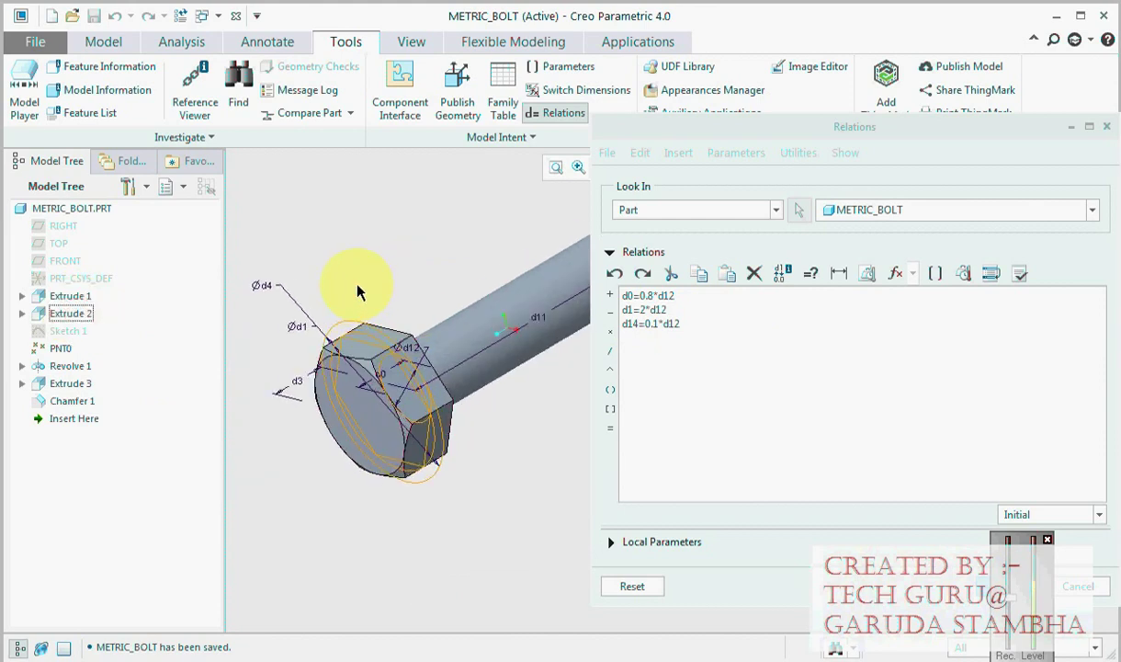
left_click(678, 335)
left_click(294, 379)
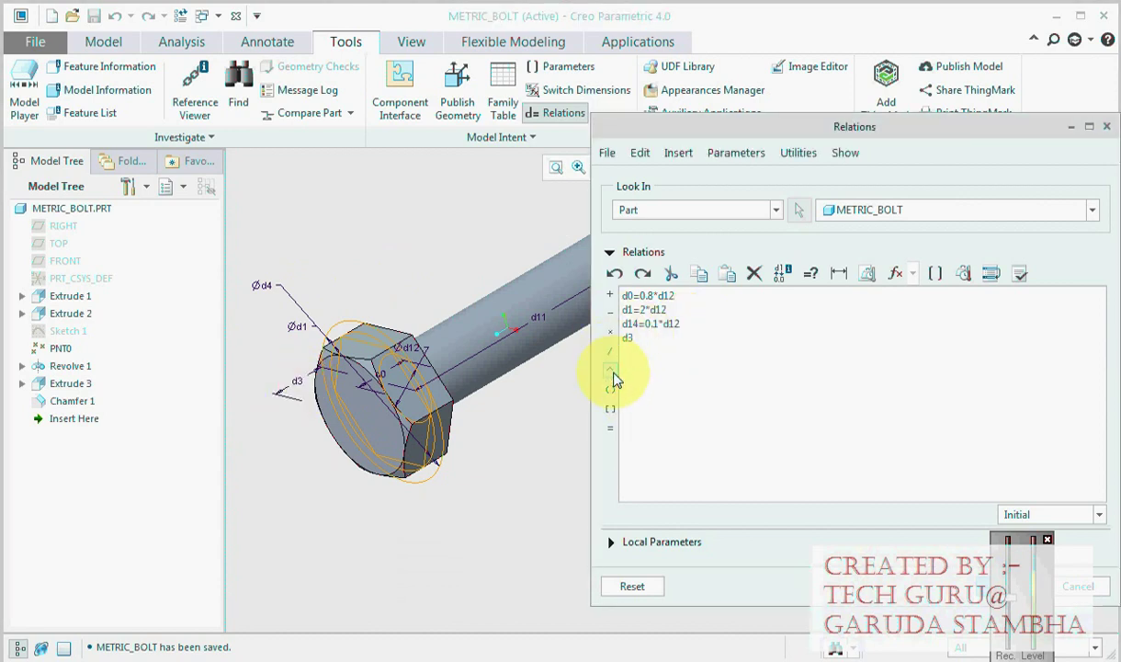
left_click(609, 426)
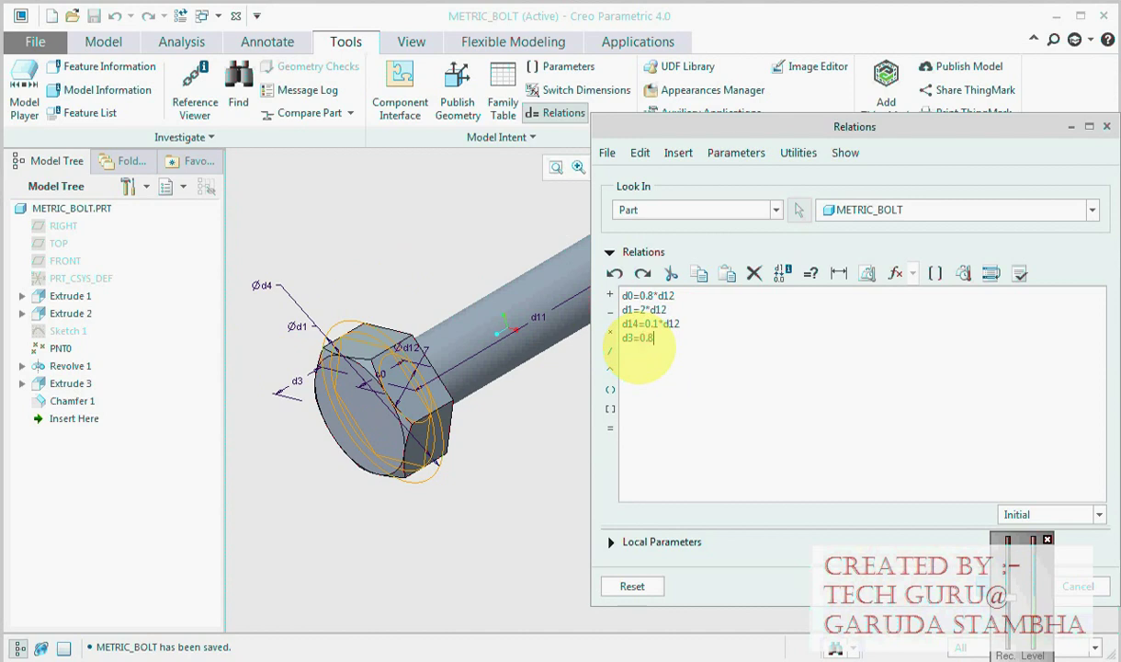
type("0.8")
left_click(610, 331)
type("d12")
Add the relation d4=2*d1 for the hex head
middle_click_drag(292, 327, 352, 331)
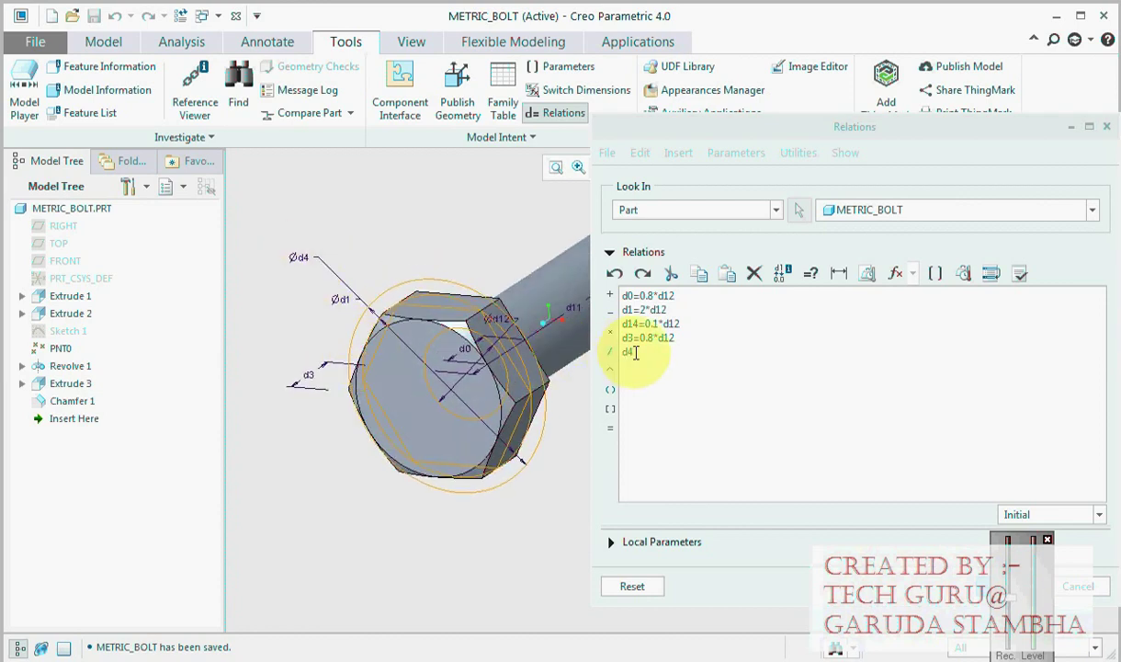
left_click(830, 440)
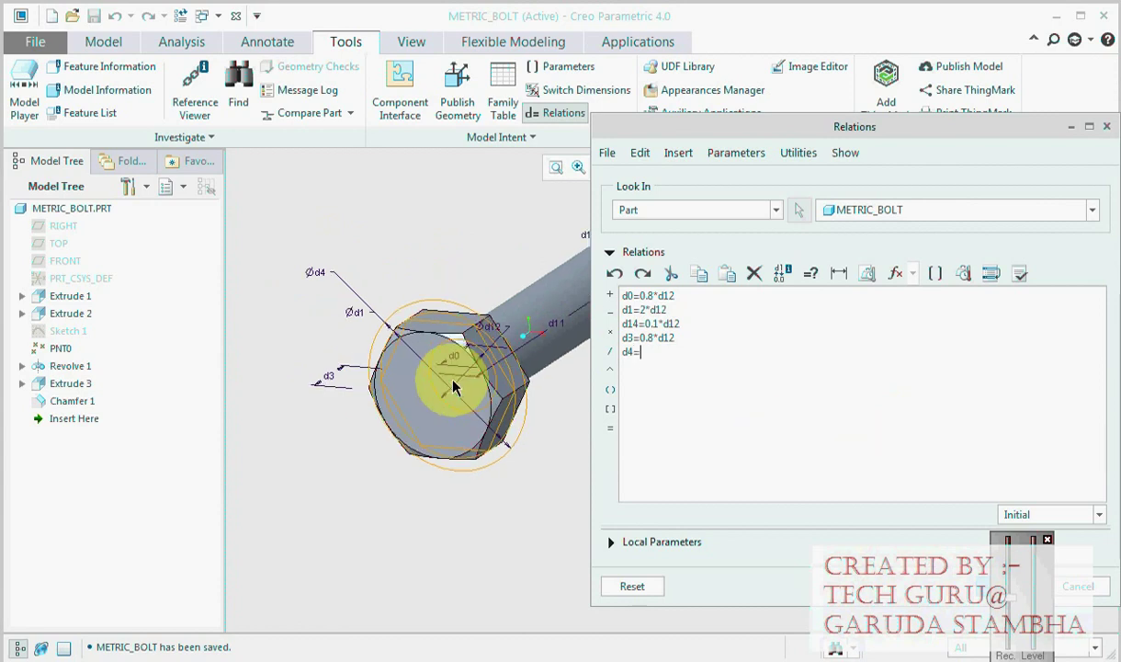
middle_click_drag(458, 383, 430, 339)
left_click(631, 371)
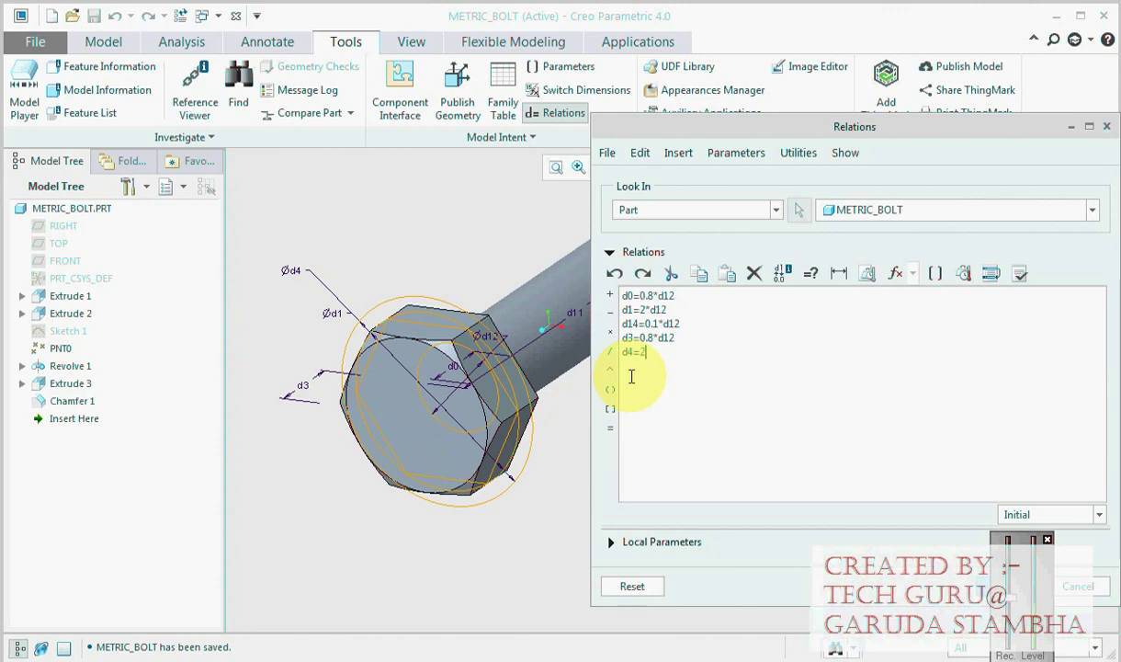
type("2*")
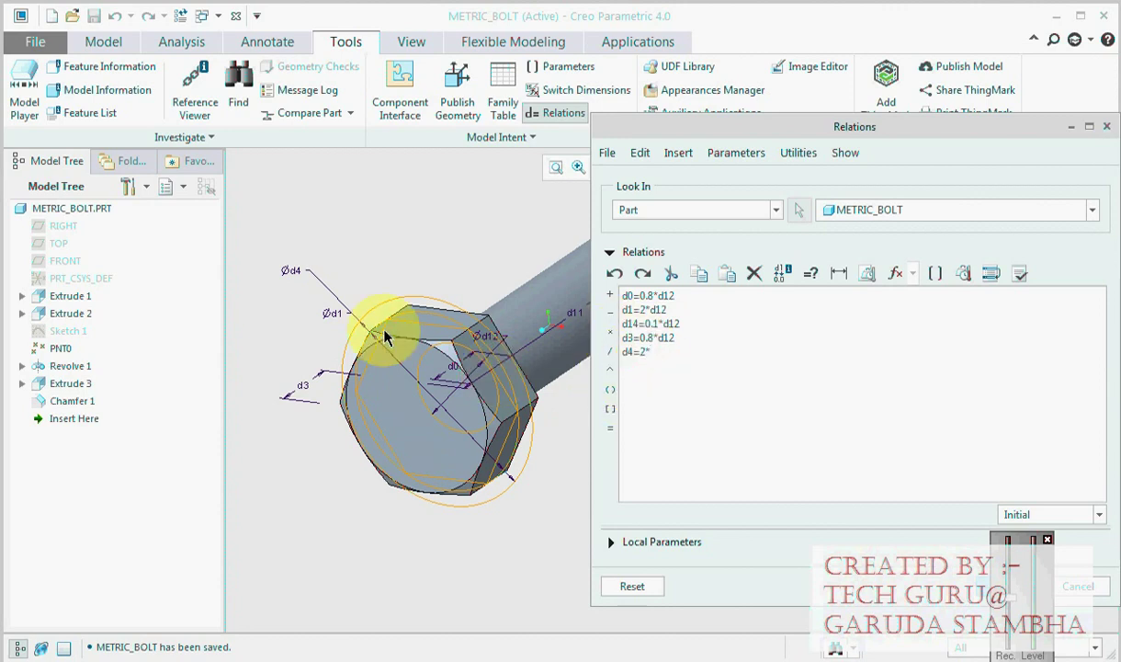
left_click(334, 317)
scroll(413, 418, "down", 3)
scroll(423, 421, "up", 1)
scroll(436, 423, "down", 1)
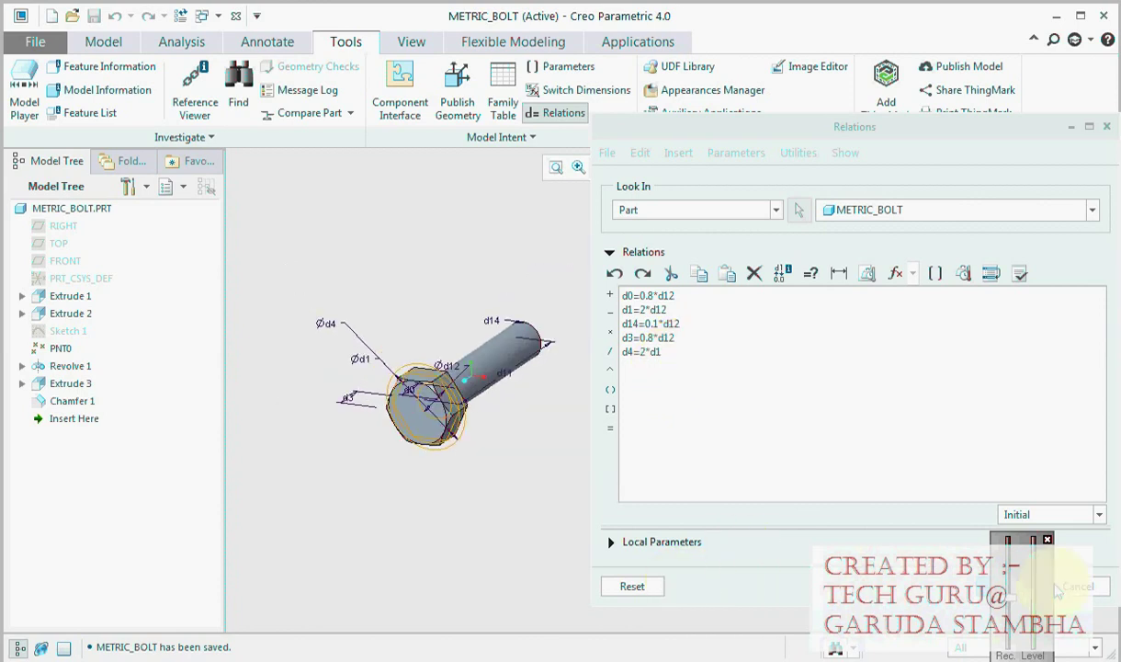
Apply the five relations, close the editor and clear the dimension labels
left_click(905, 138)
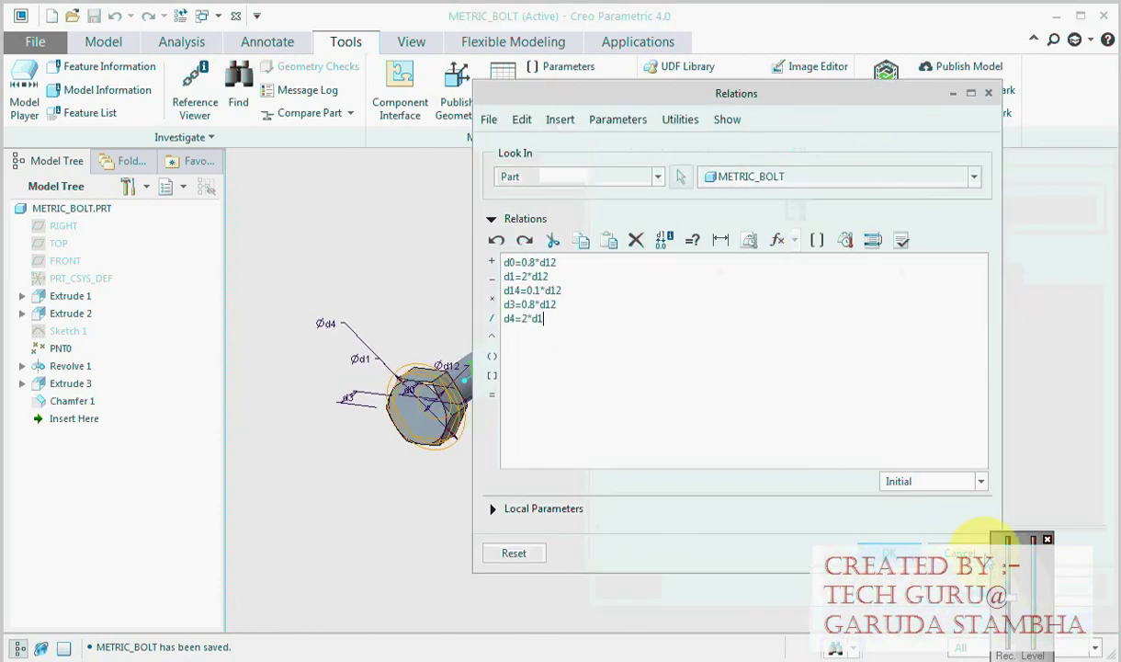
left_click(899, 550)
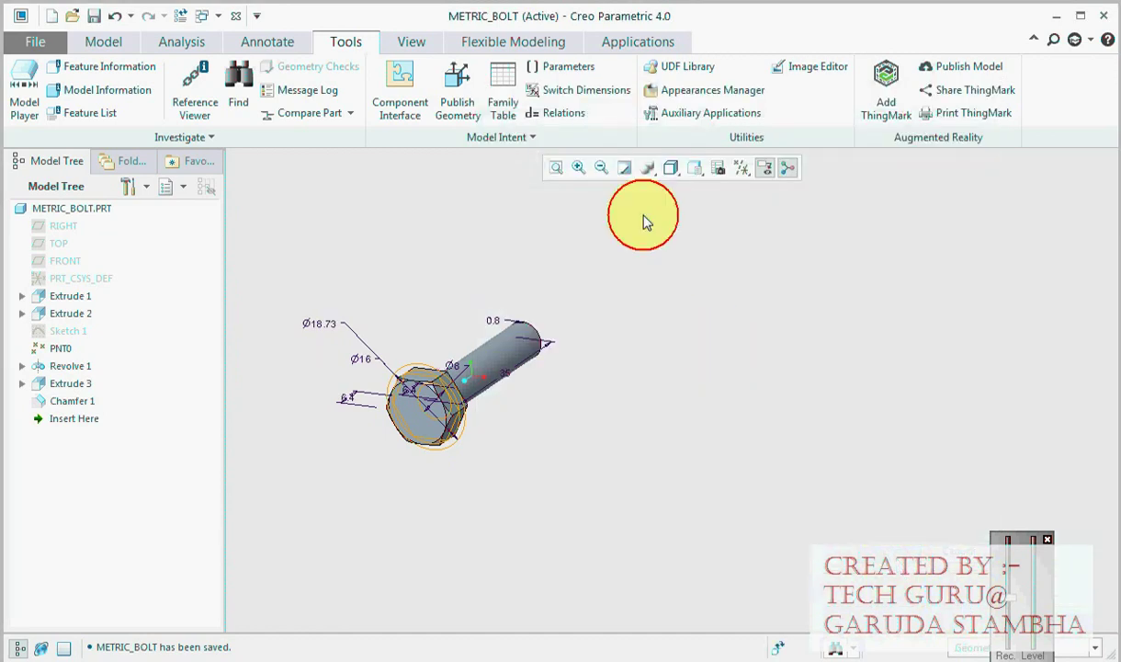
left_click(625, 169)
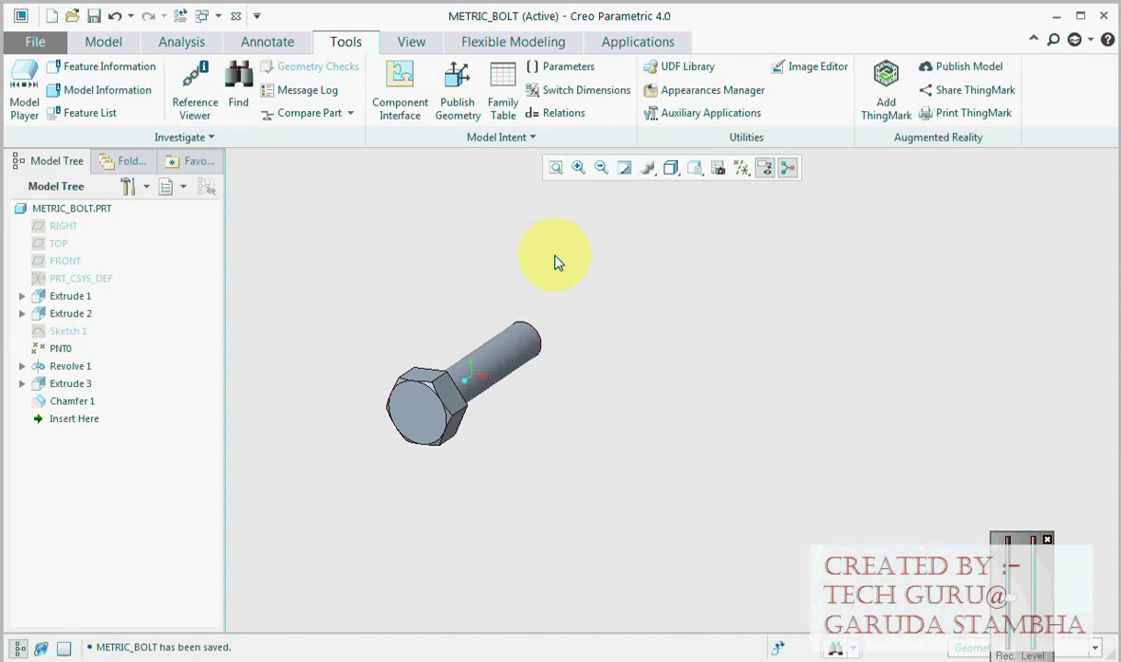
Regenerate and save METRIC_BOLT with Ctrl+G and Ctrl+S, then reopen Relations
key("ctrl+g")
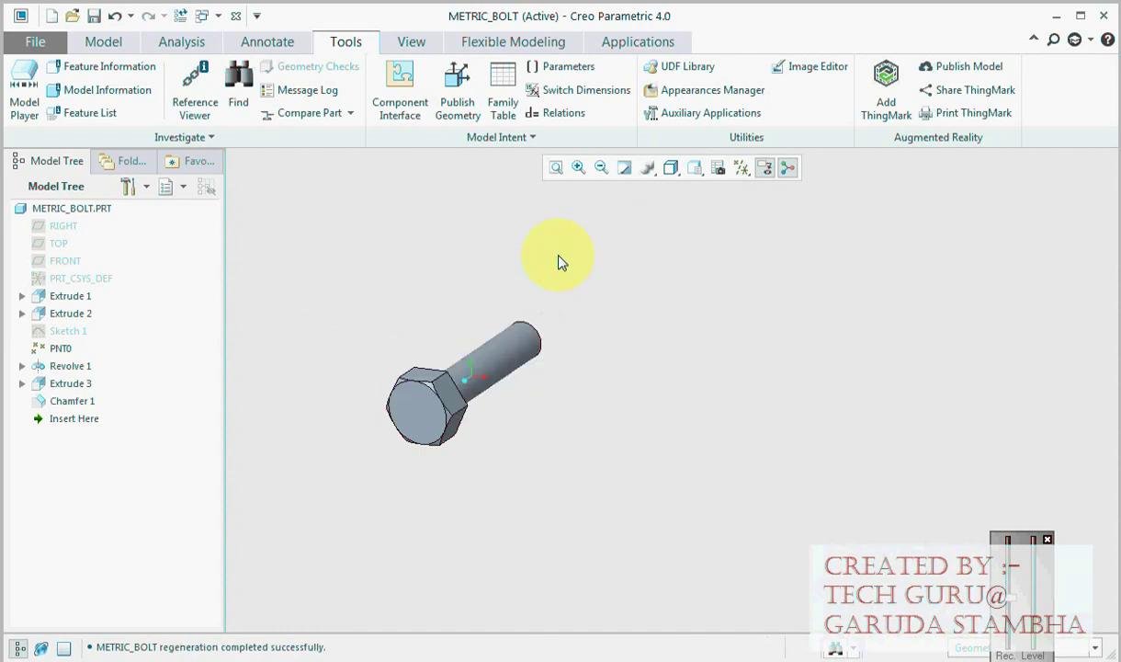
key("ctrl+s")
scroll(600, 333, "down", 2)
scroll(405, 357, "up", 3)
scroll(553, 242, "down", 1)
left_click(563, 111)
Display the bolt head feature's dimensions, orbiting to expose the 2.07 dimension
middle_click_drag(386, 405, 301, 405)
scroll(418, 410, "down", 2)
scroll(388, 390, "up", 2)
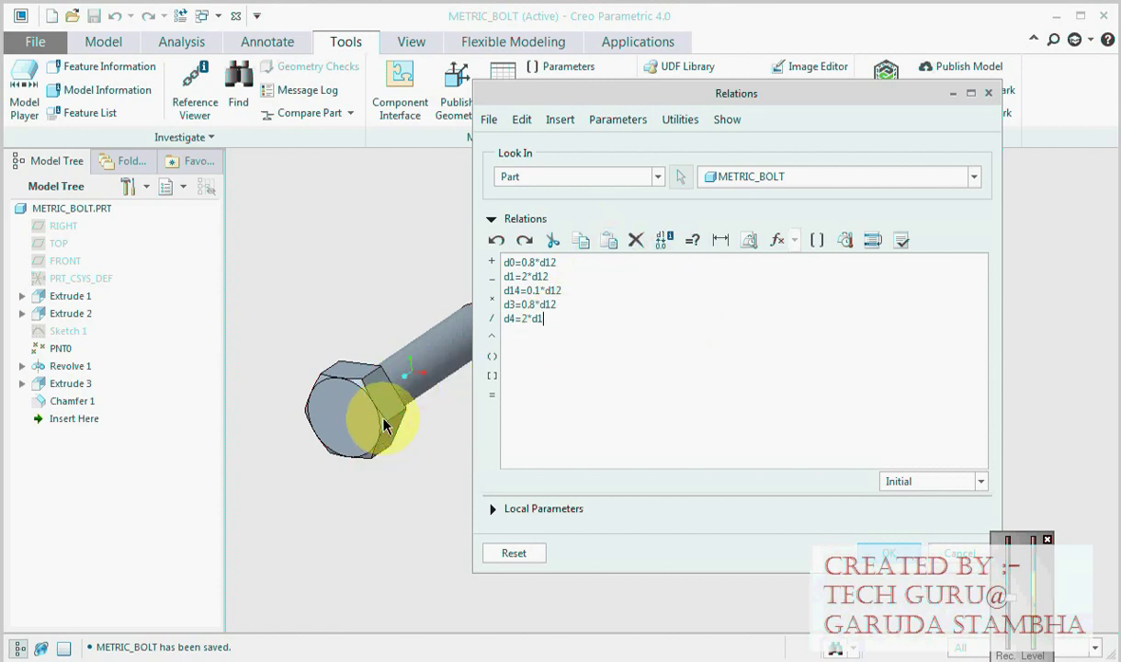
left_click(364, 398)
scroll(441, 433, "down", 2)
mouse_move(449, 443)
middle_mouse_down()
mouse_move(378, 328)
mouse_move(420, 430)
mouse_move(413, 392)
mouse_move(393, 371)
mouse_move(333, 343)
mouse_move(363, 333)
mouse_move(395, 341)
mouse_move(375, 347)
middle_mouse_up()
scroll(393, 371, "up", 4)
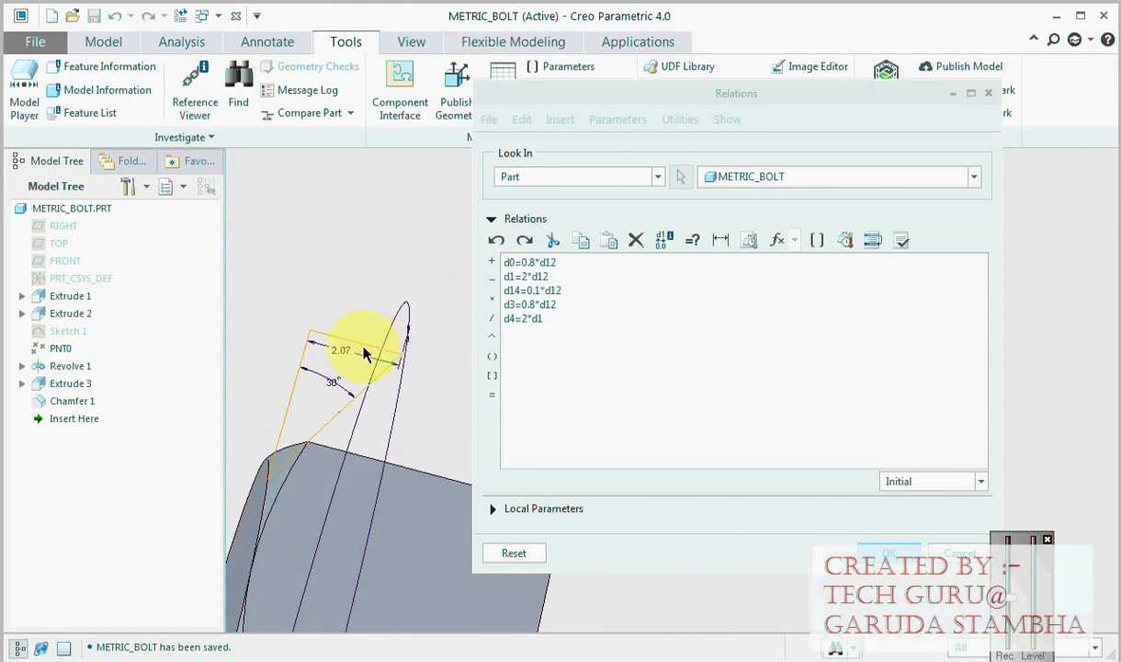
Write d9=2*d12 from the 2.07 dimension and confirm with OK
left_click(563, 318)
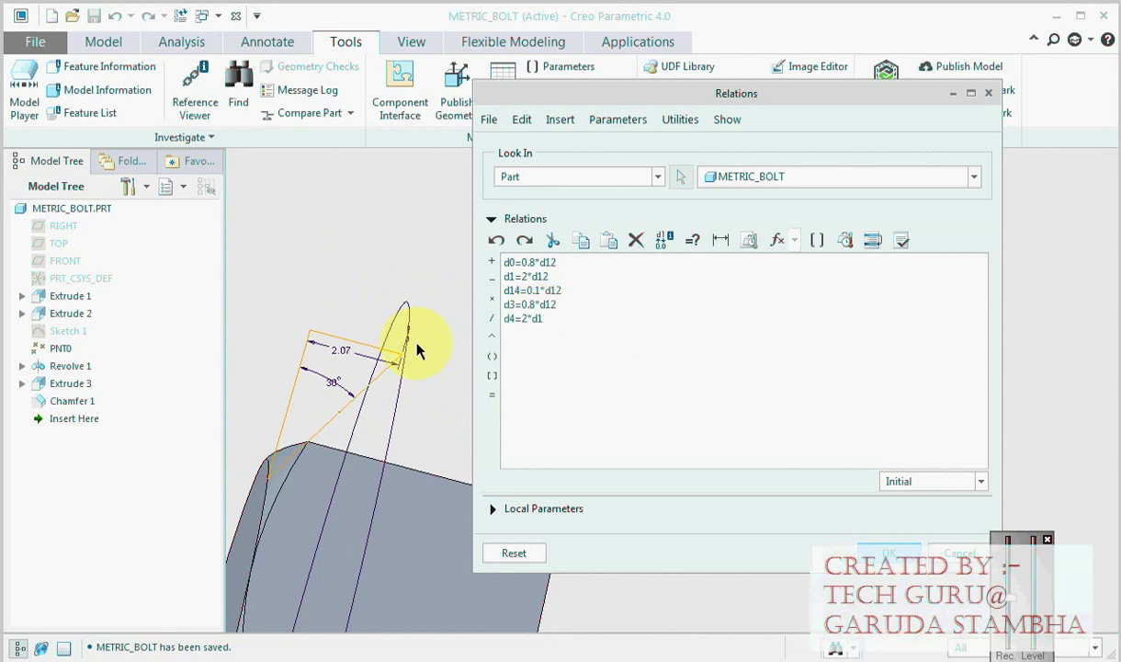
left_click(342, 351)
left_click(513, 332)
left_click(493, 395)
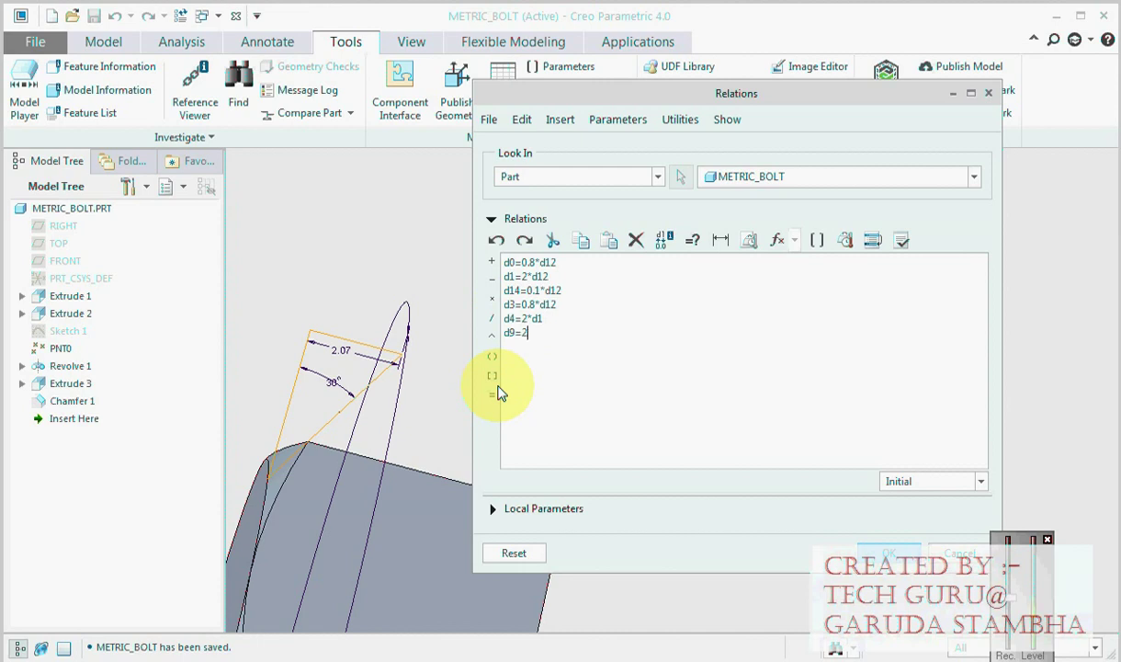
type("2")
left_click(492, 299)
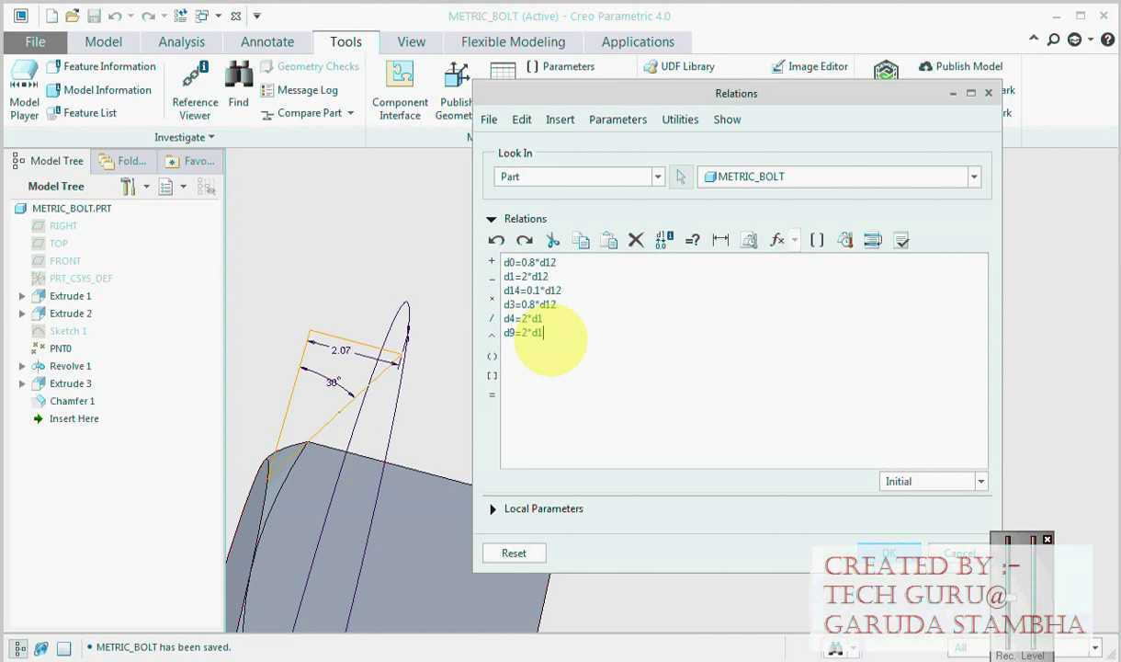
left_click(885, 549)
Repaint, regenerate METRIC_BOLT with the d9 relation, and save it with Ctrl+S
scroll(719, 331, "down", 5)
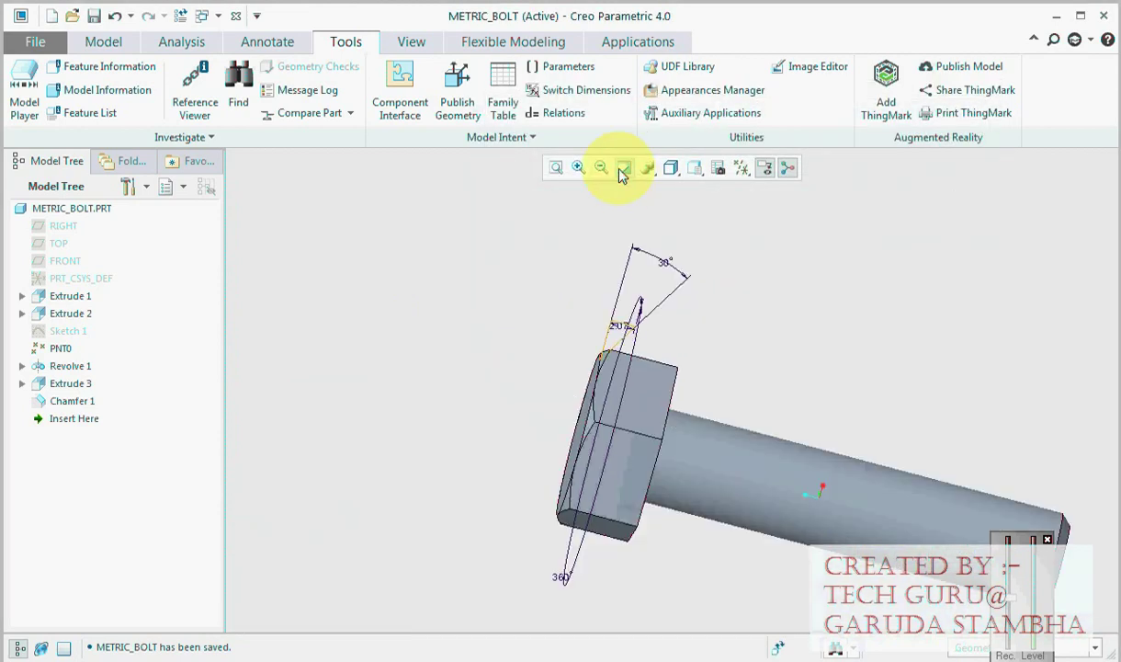
left_click(623, 170)
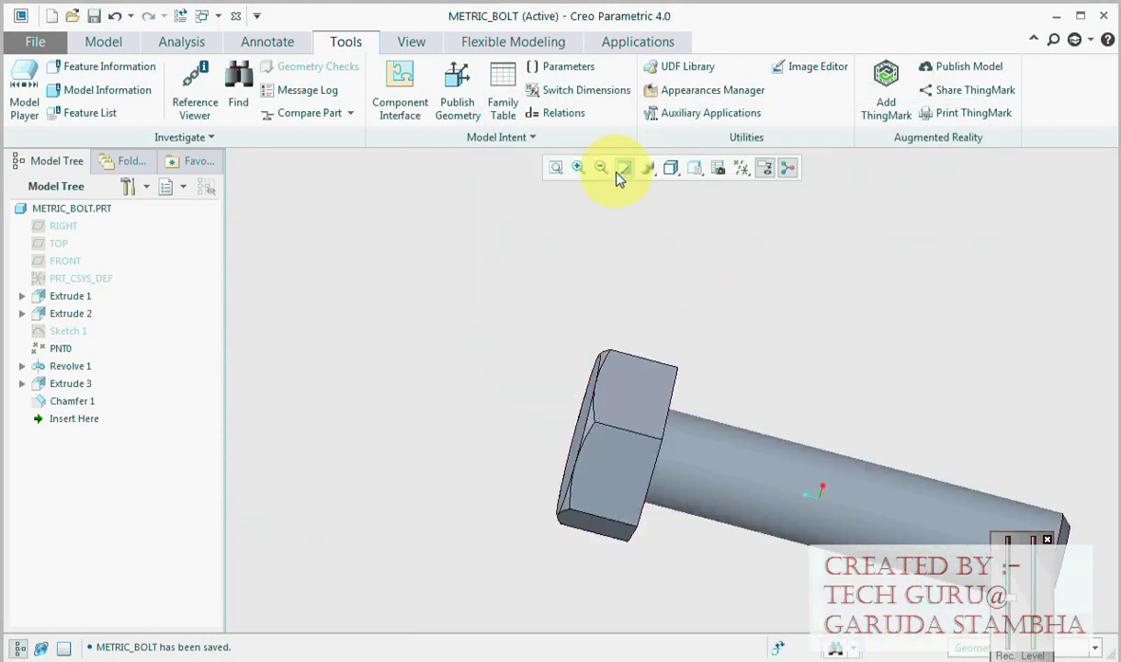
left_click(180, 16)
scroll(651, 327, "down", 5)
middle_click_drag(726, 375, 706, 313)
scroll(703, 314, "up", 2)
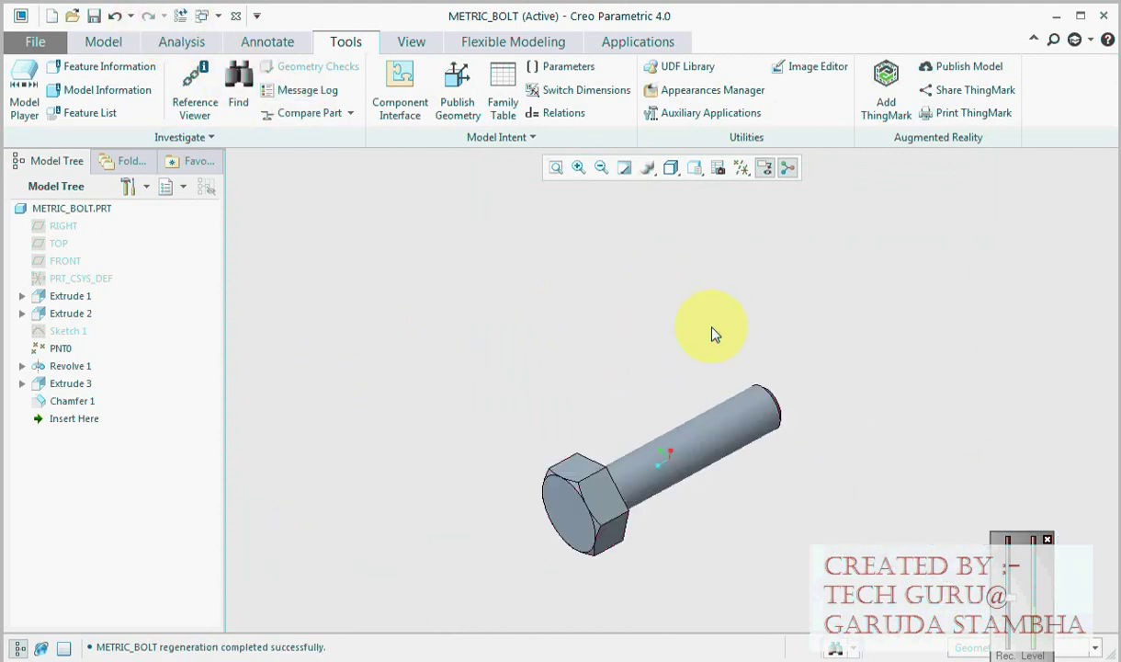
key("ctrl+s")
scroll(685, 358, "down", 2)
mouse_move(689, 376)
middle_mouse_down()
mouse_move(732, 424)
mouse_move(702, 384)
mouse_move(685, 390)
middle_mouse_up()
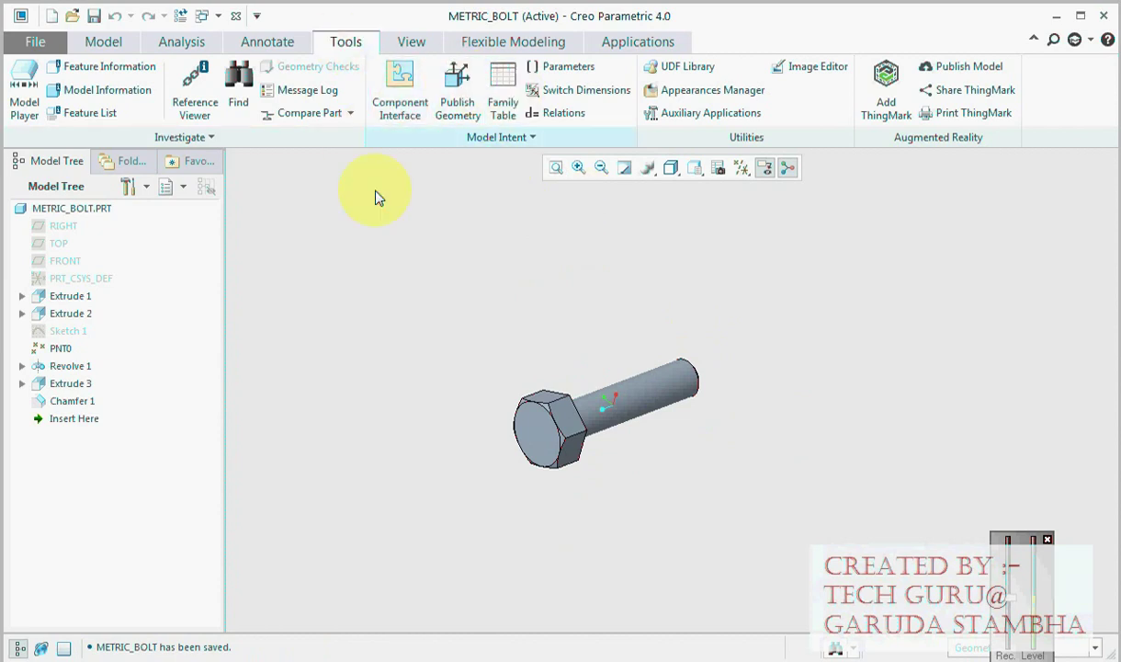
left_click(115, 48)
Open the METRIC_BOLT family table and pick the Ø8 and 35 dimensions as columns
left_click(1048, 137)
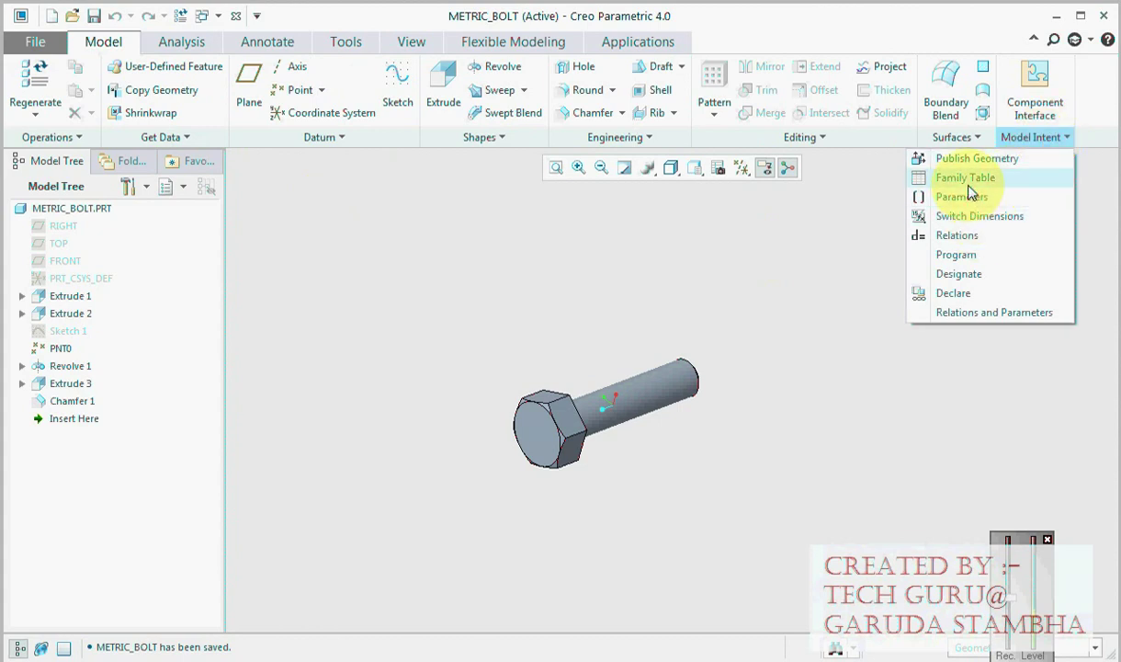
left_click(967, 181)
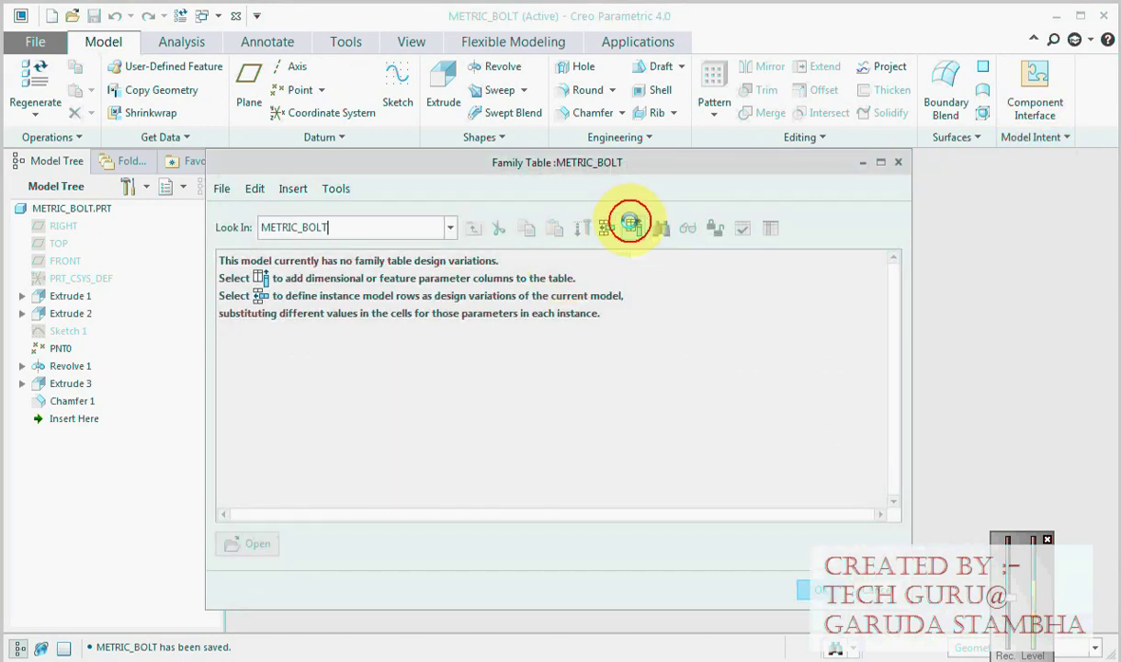
left_click(630, 224)
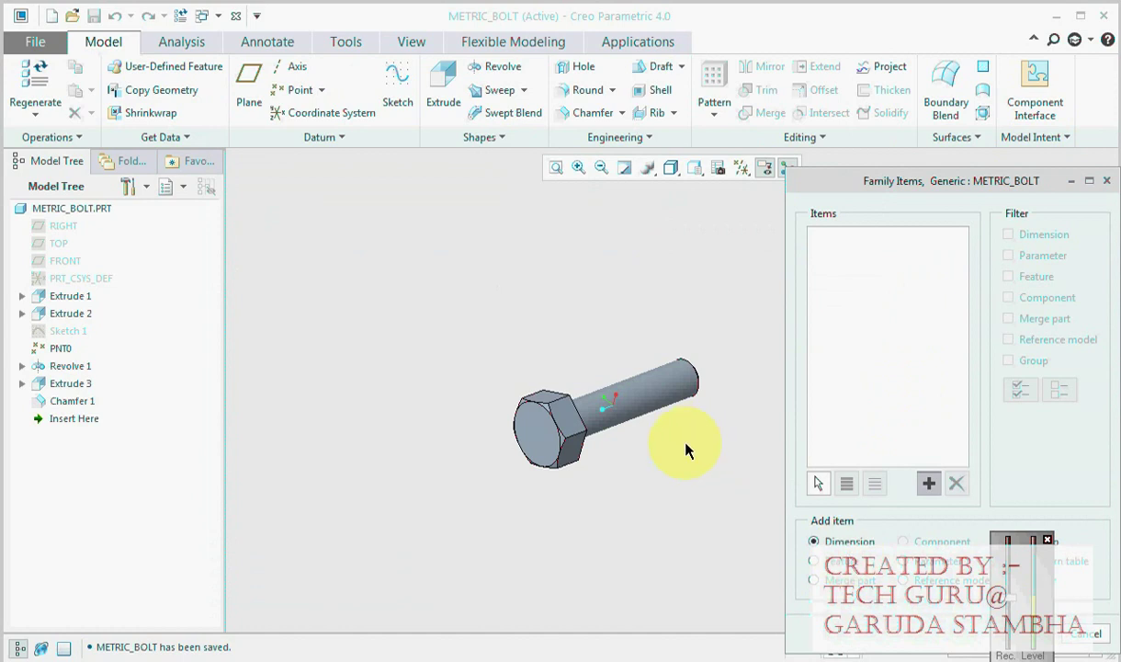
scroll(685, 450, "up", 3)
left_click(625, 372)
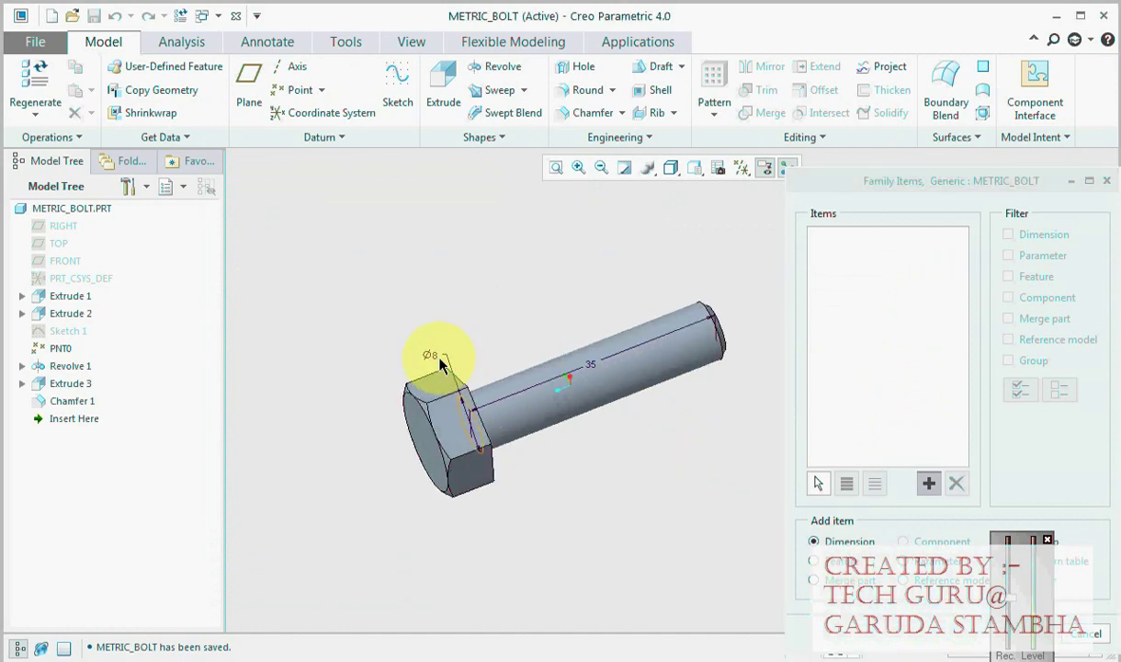
left_click(433, 355)
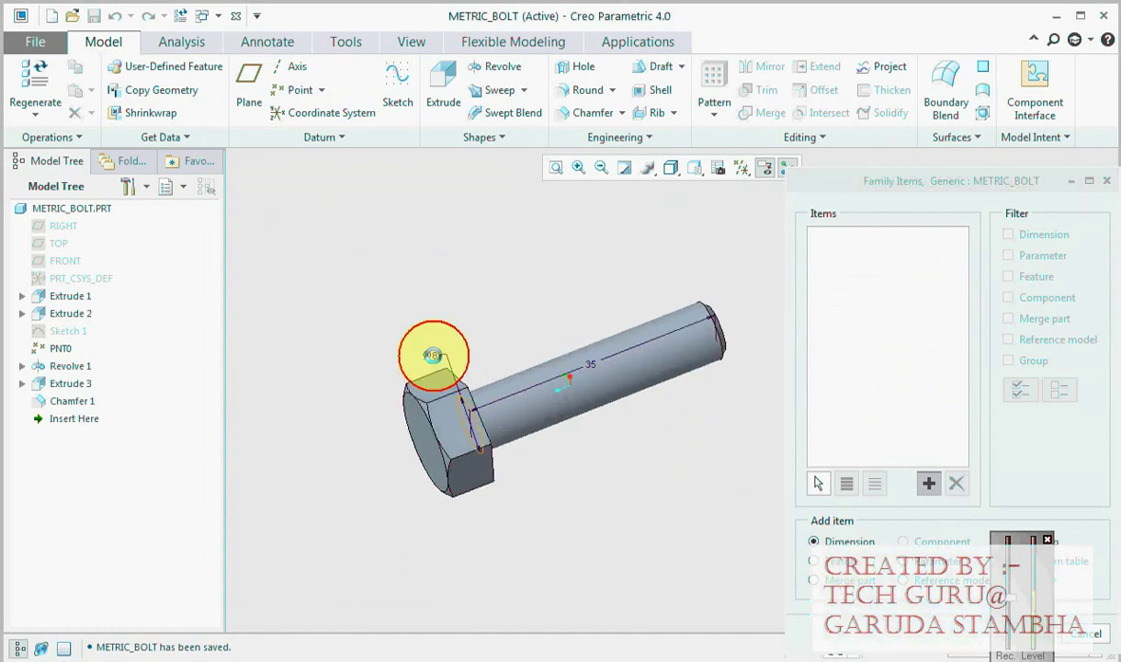
left_click(592, 370)
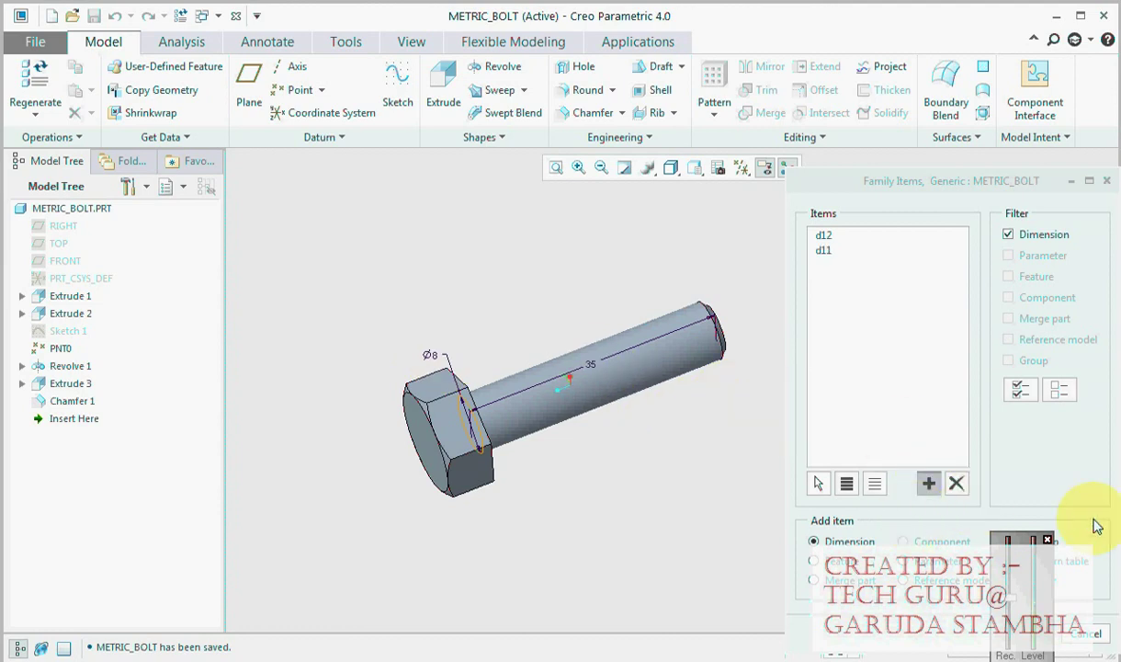
Confirm the d12 and d11 columns and insert the METRIC_BOLT_INST row
left_click_drag(950, 173, 844, 102)
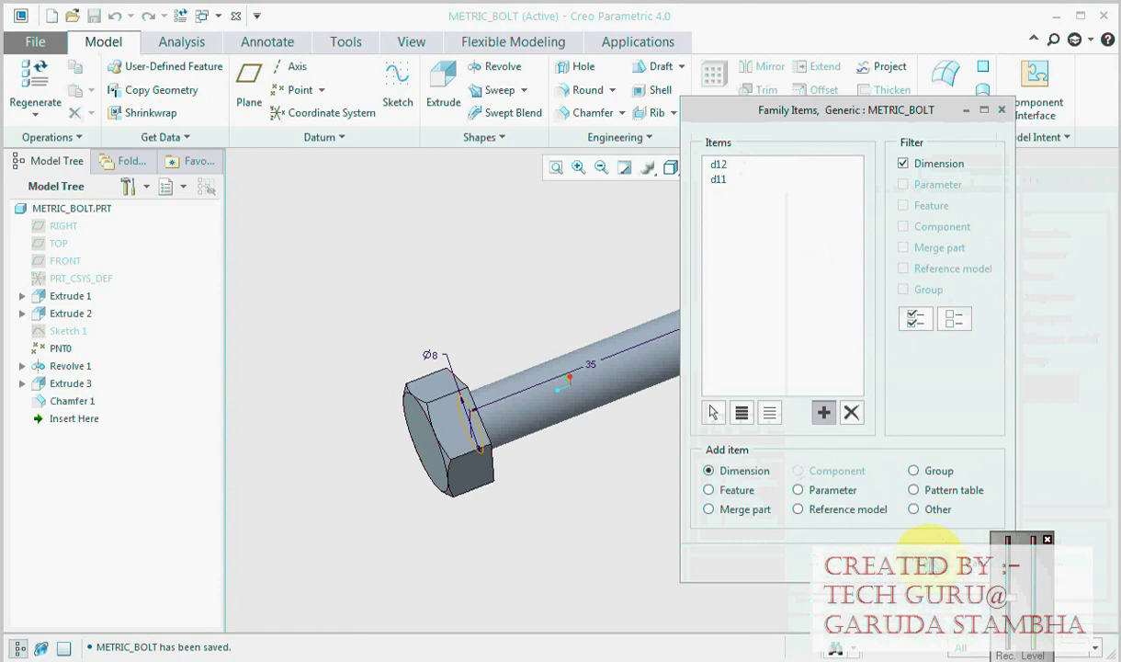
left_click(930, 556)
left_click_drag(583, 158, 648, 145)
left_click(654, 204)
Patternize the instance with d12 in Direction1 at increment 2
left_click(634, 205)
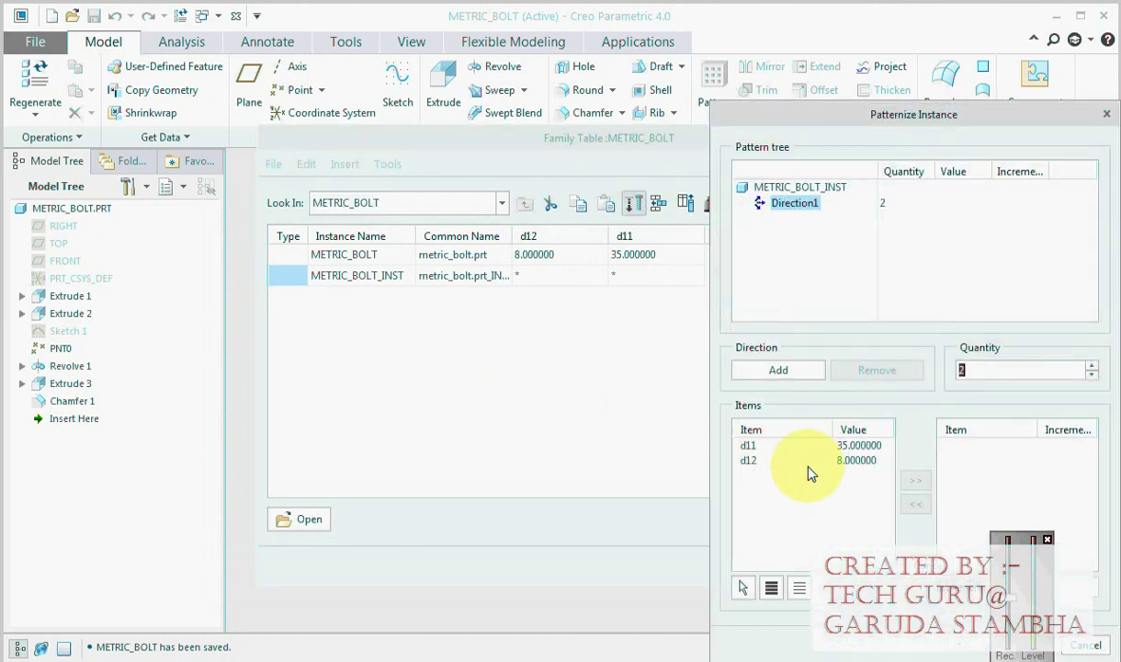
left_click(749, 461)
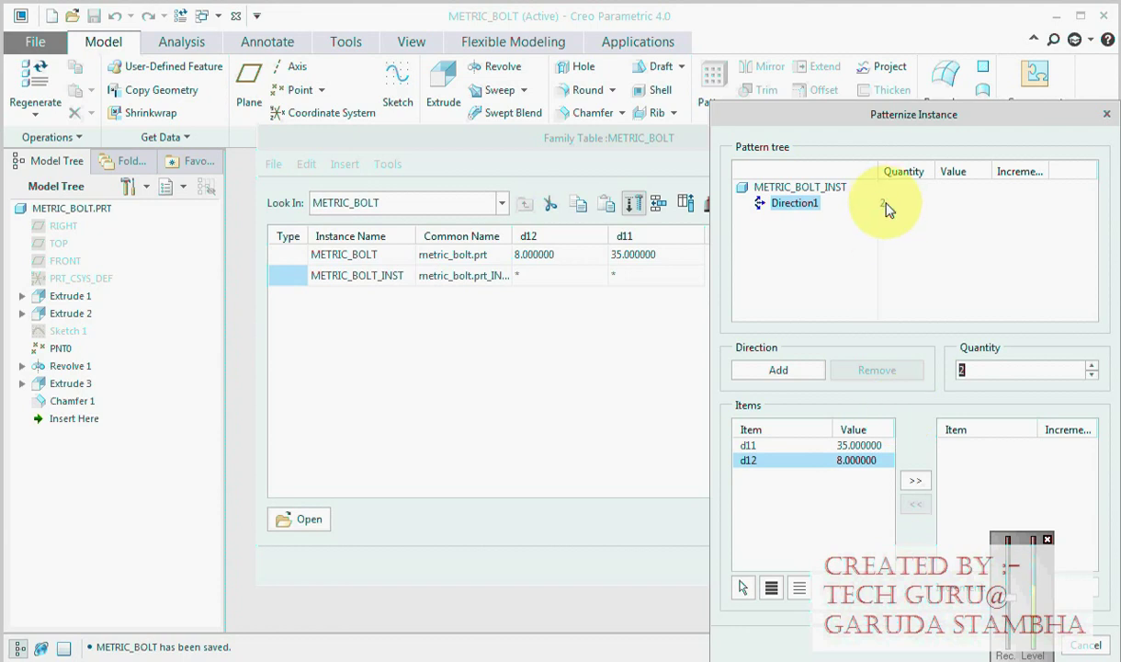
left_click(917, 481)
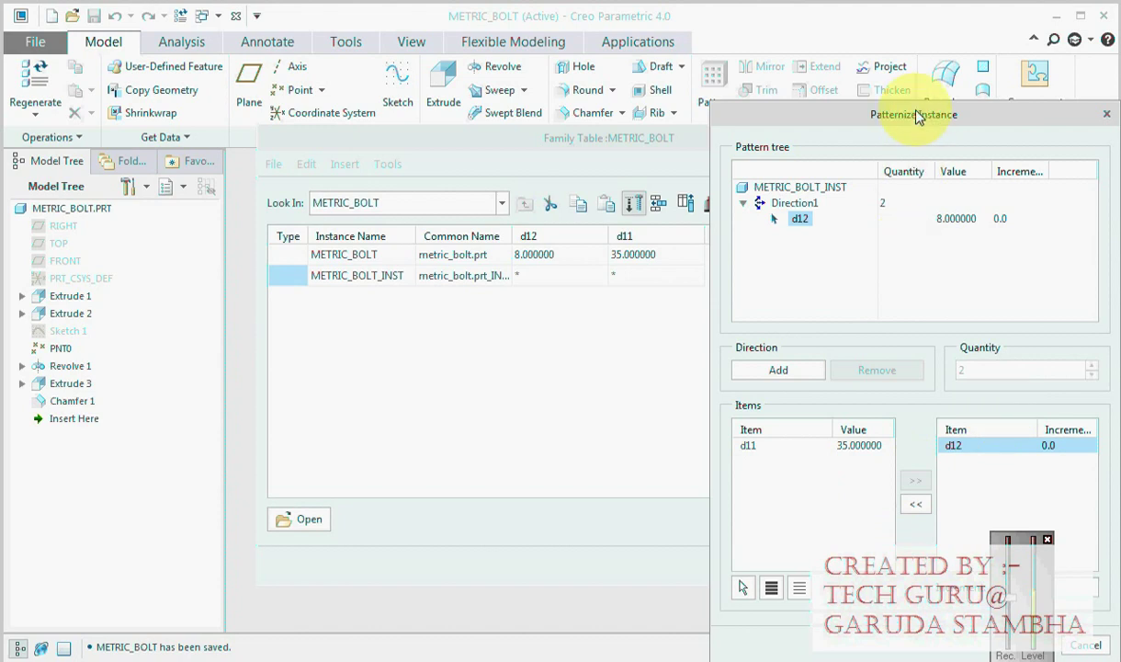
left_click_drag(914, 114, 738, 83)
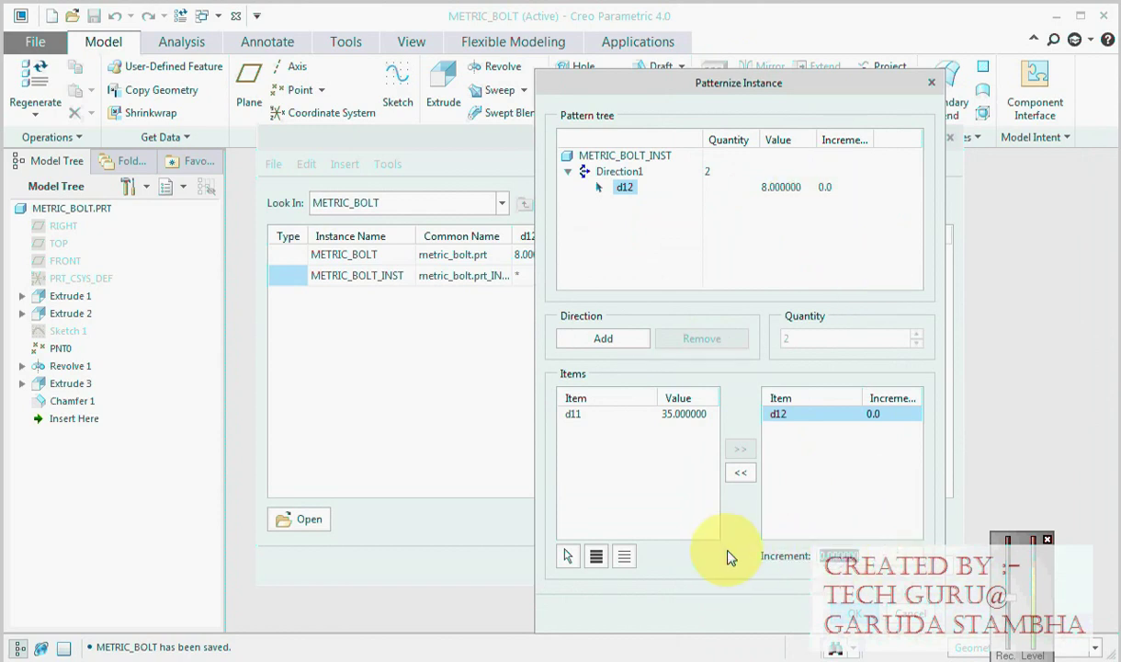
type("2")
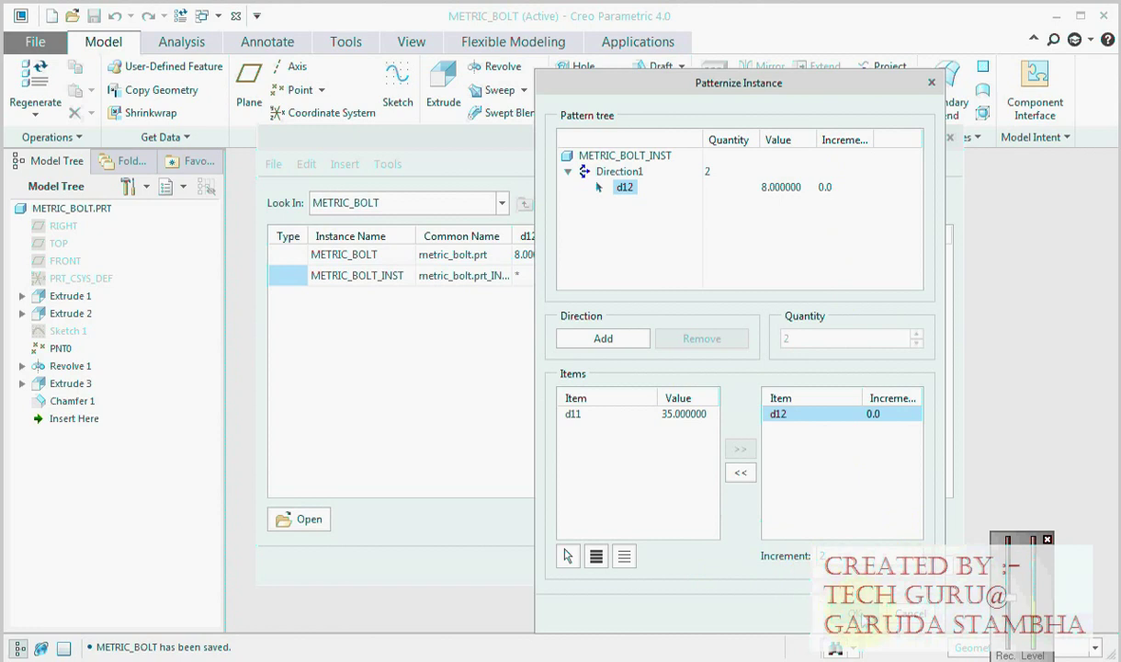
key("Return")
Add Direction2 with quantity 2 and d11 at increment 5, creating INST0 to INST3
left_click(612, 336)
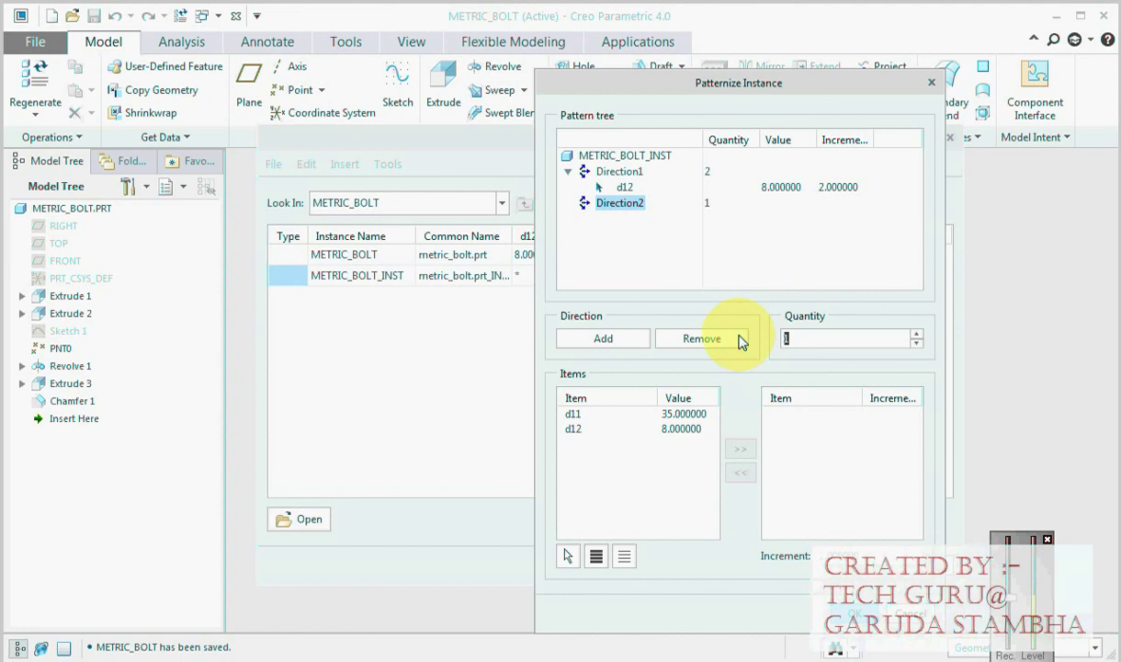
key("Return")
left_click(689, 414)
left_click(741, 449)
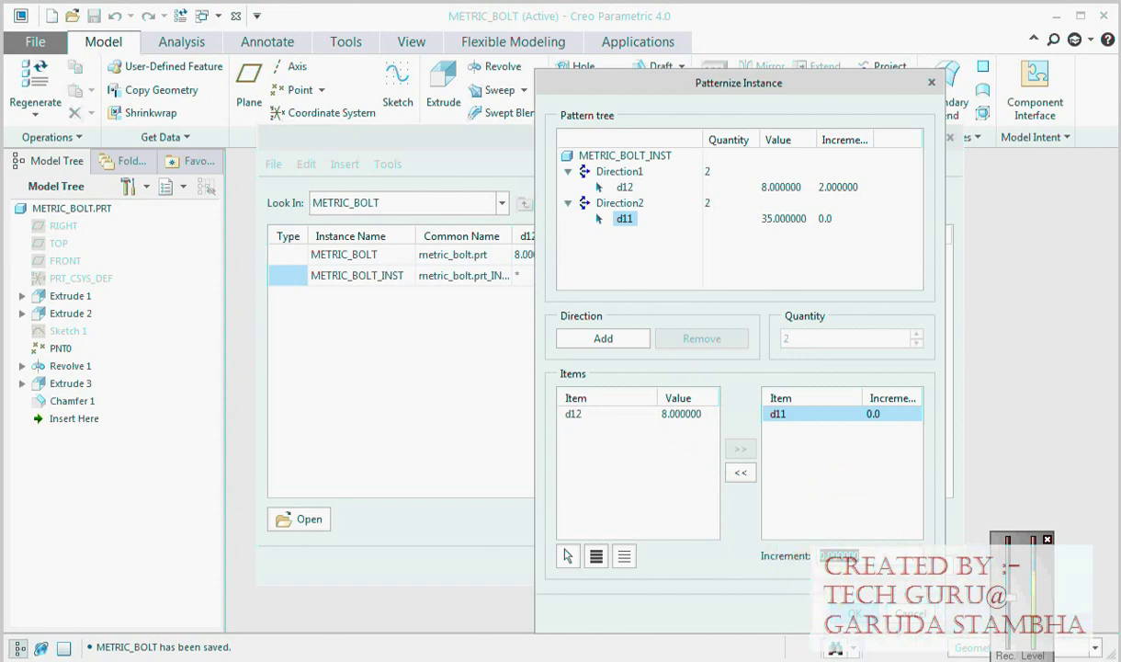
type("5")
key("Return")
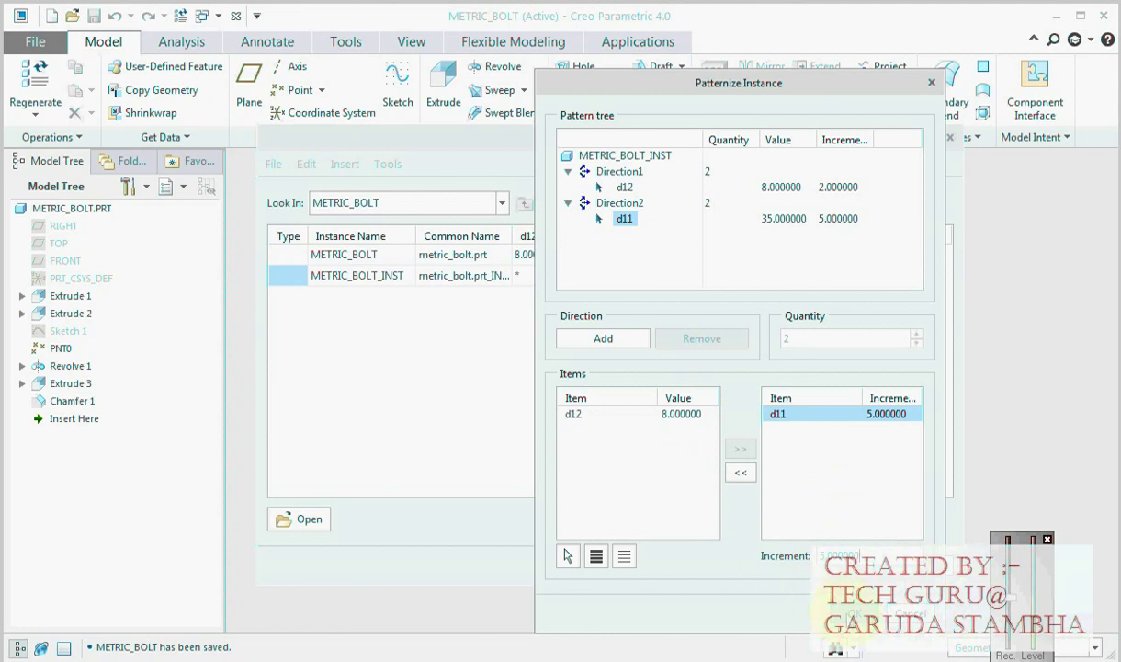
left_click(855, 614)
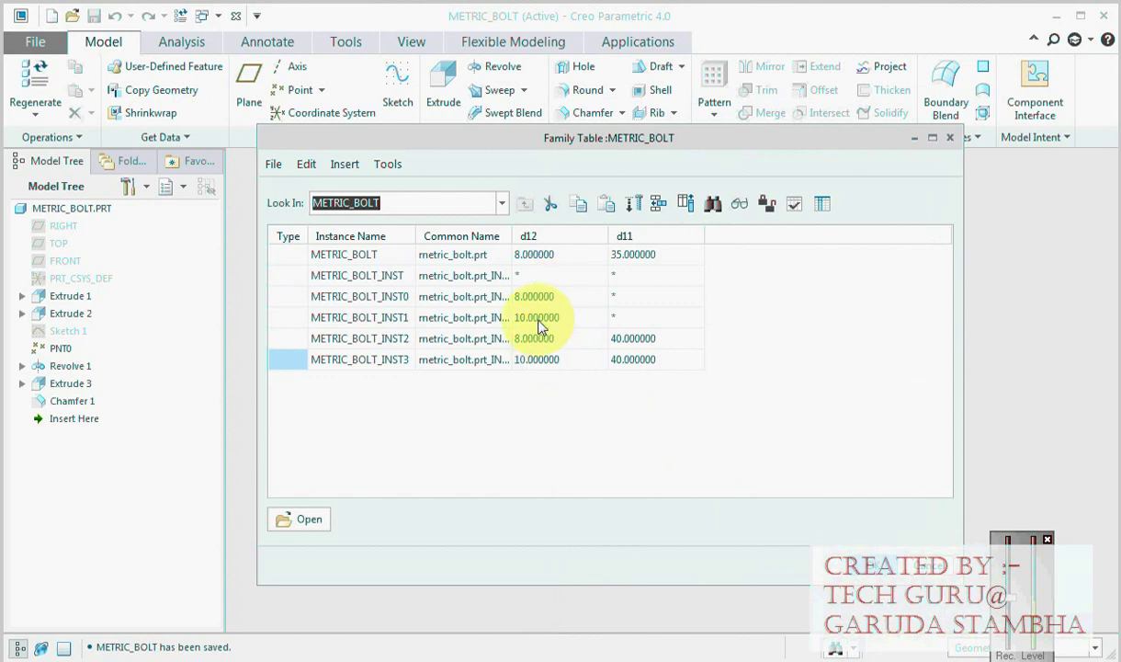
Enter d11 = 35 for METRIC_BOLT_INST0 and INST1, leaving 40 for INST2 and INST3
left_click(613, 295)
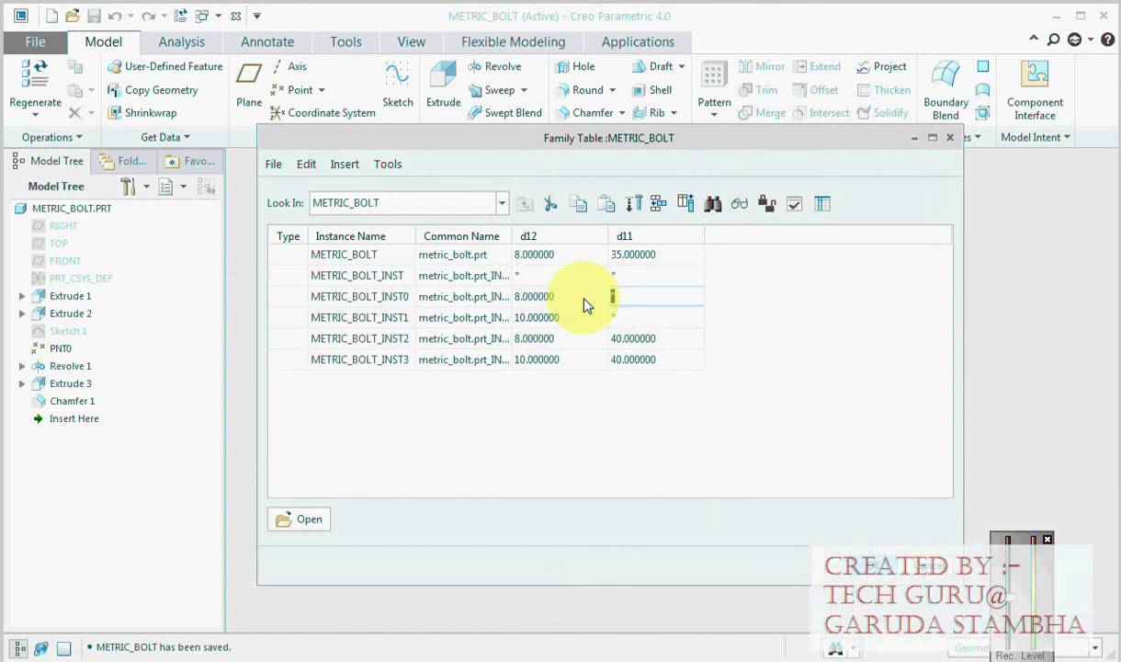
type("35")
left_click(687, 318)
type("35")
left_click(726, 420)
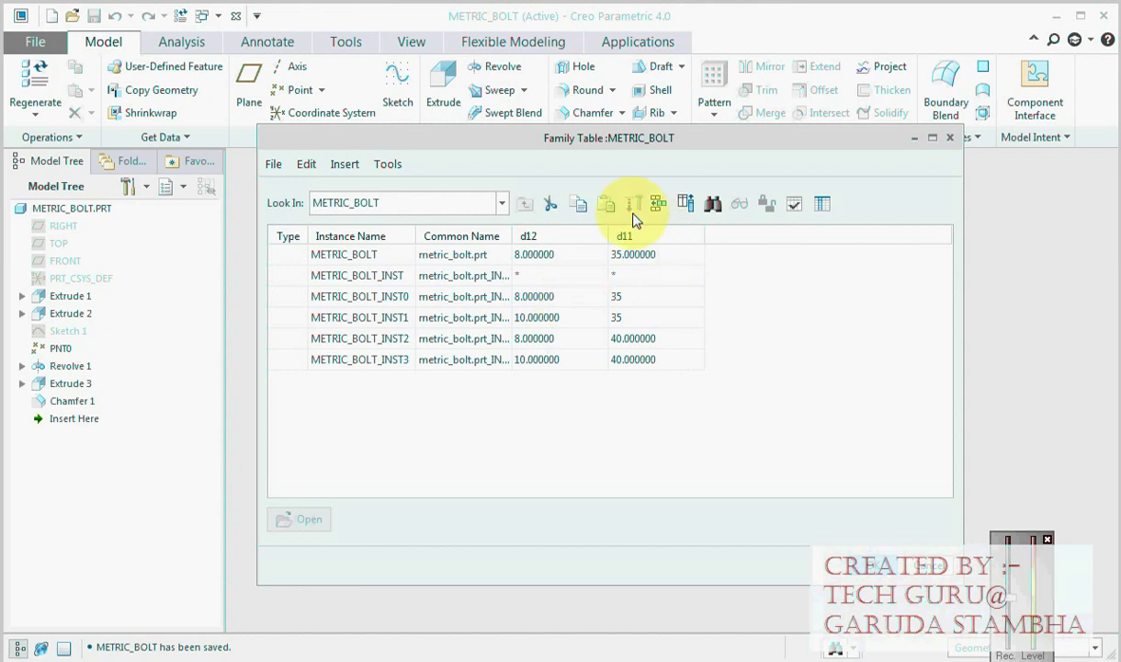
left_click(598, 293)
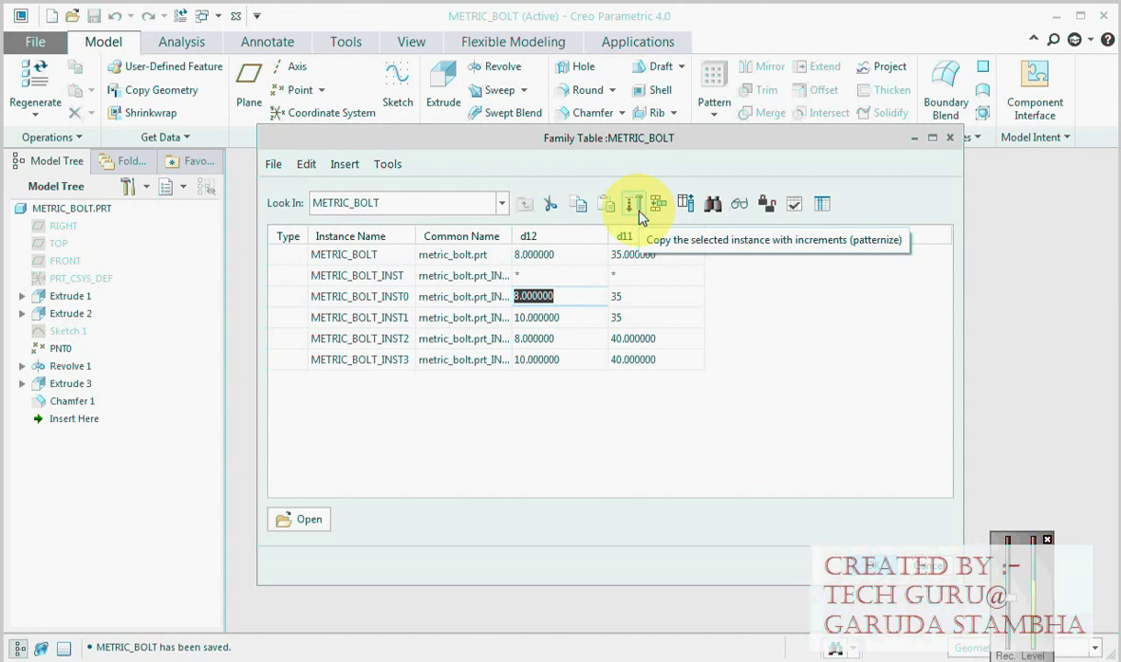
left_click(598, 437)
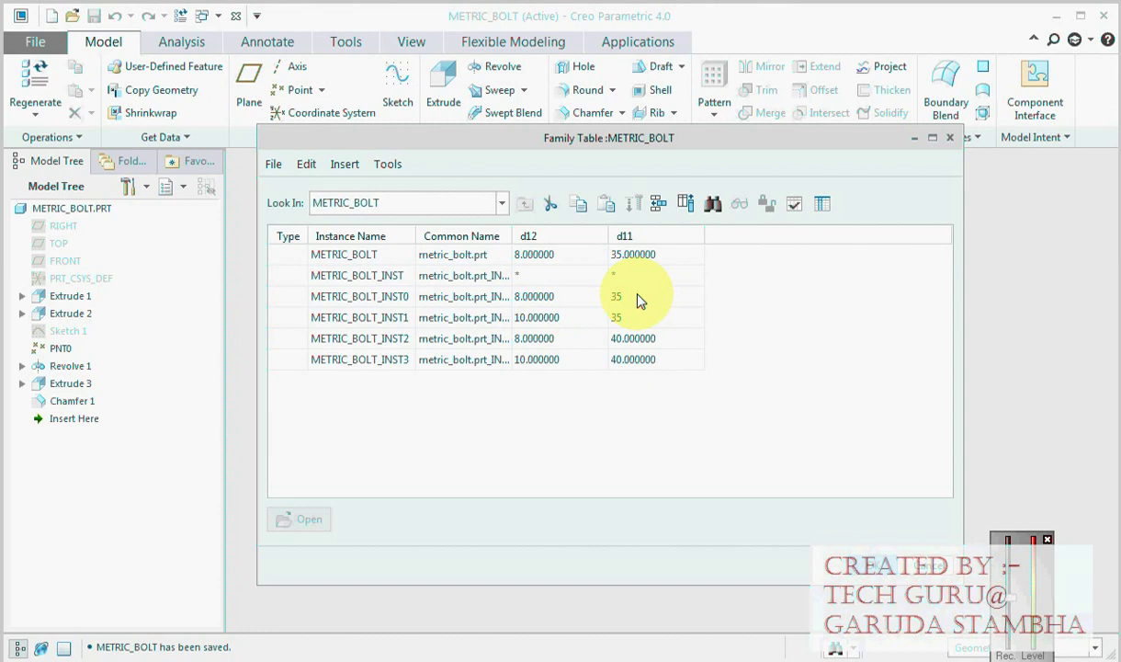
Widen the Instance Name column and rename METRIC_BOLT_INST0 to m8_35
left_click(564, 418)
left_click(442, 232)
left_click_drag(441, 231, 490, 232)
left_click(419, 295)
left_click_drag(423, 295, 301, 297)
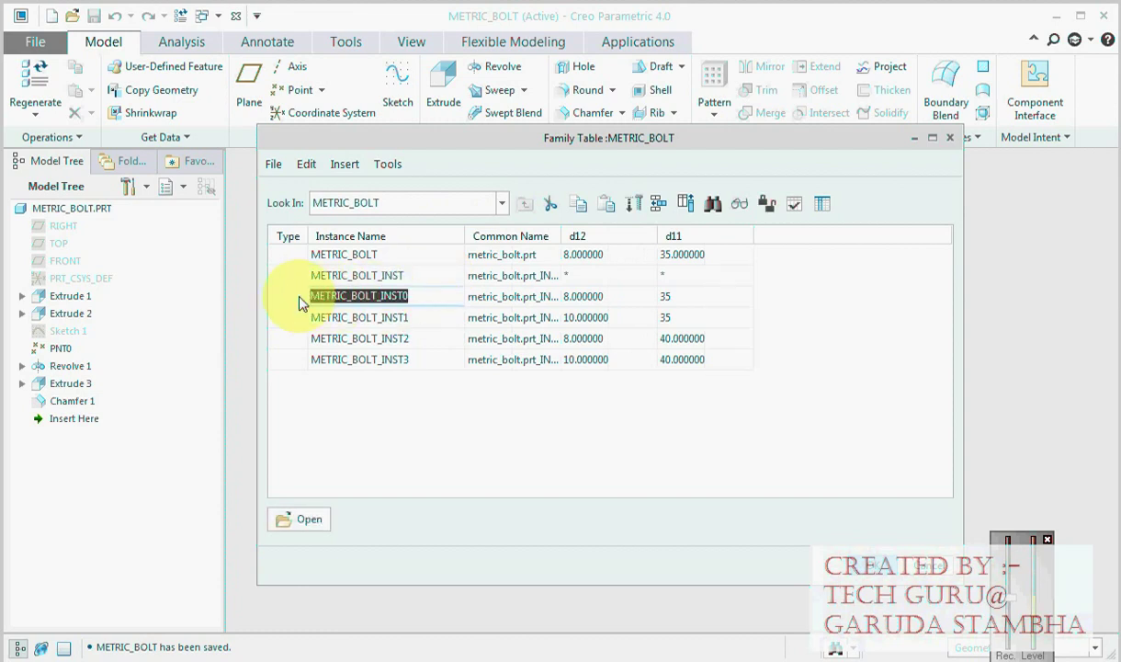
type("m")
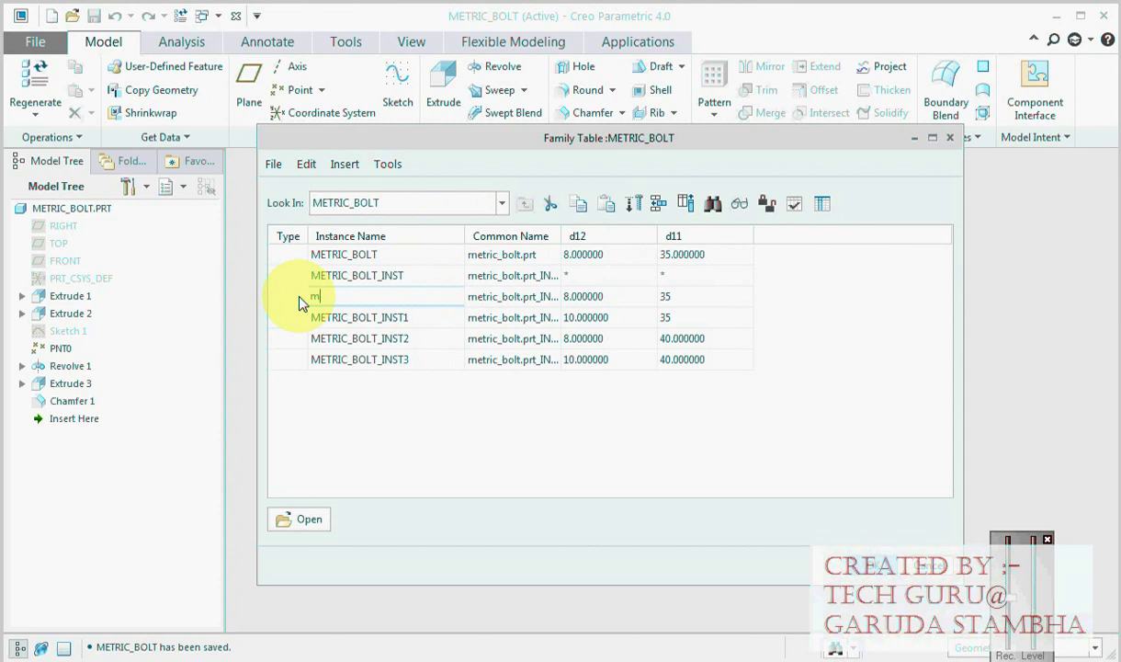
type("8_35")
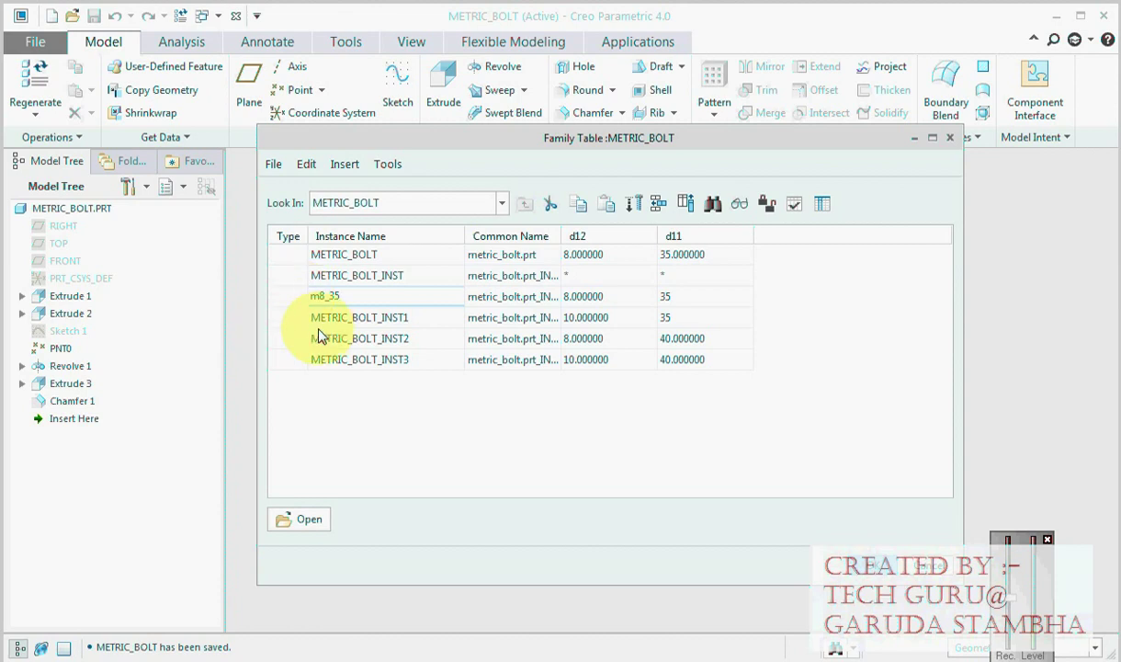
Rename the remaining three instances to m10_35, m8_40 and m10_40
left_click(325, 318)
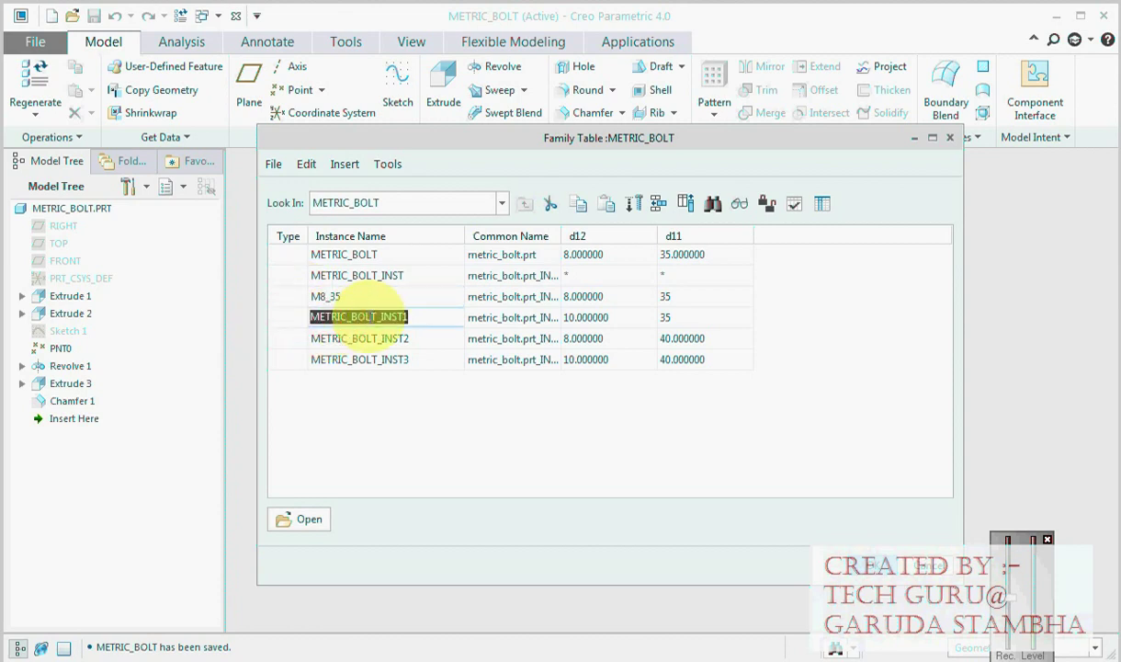
type("m10_35")
left_click(432, 339)
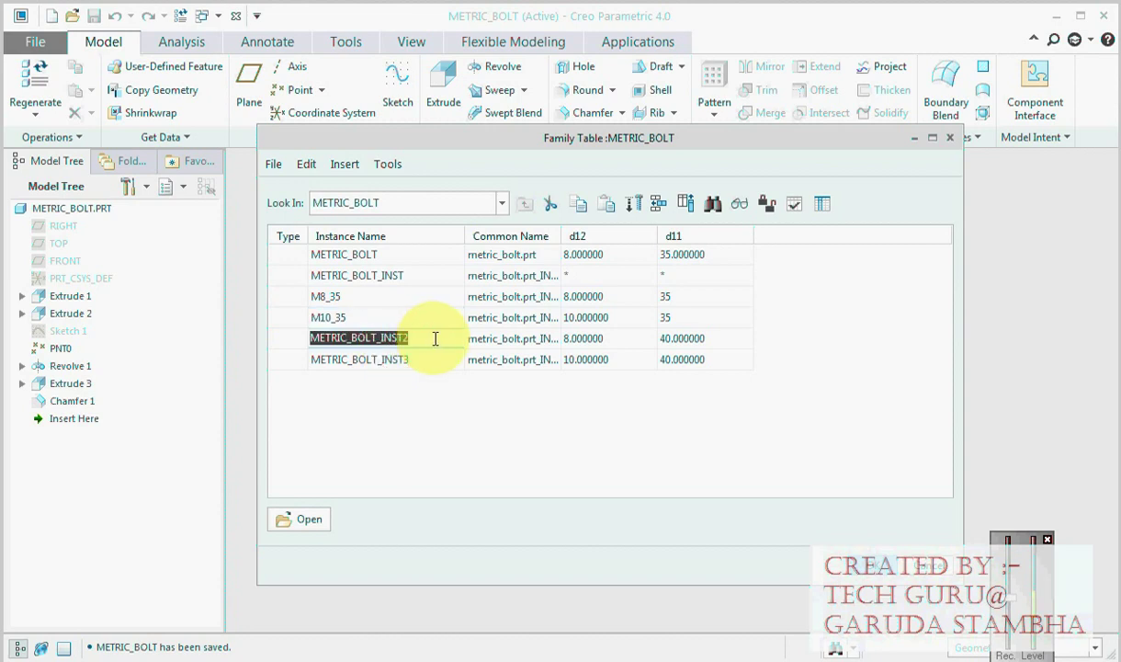
type("m8_40")
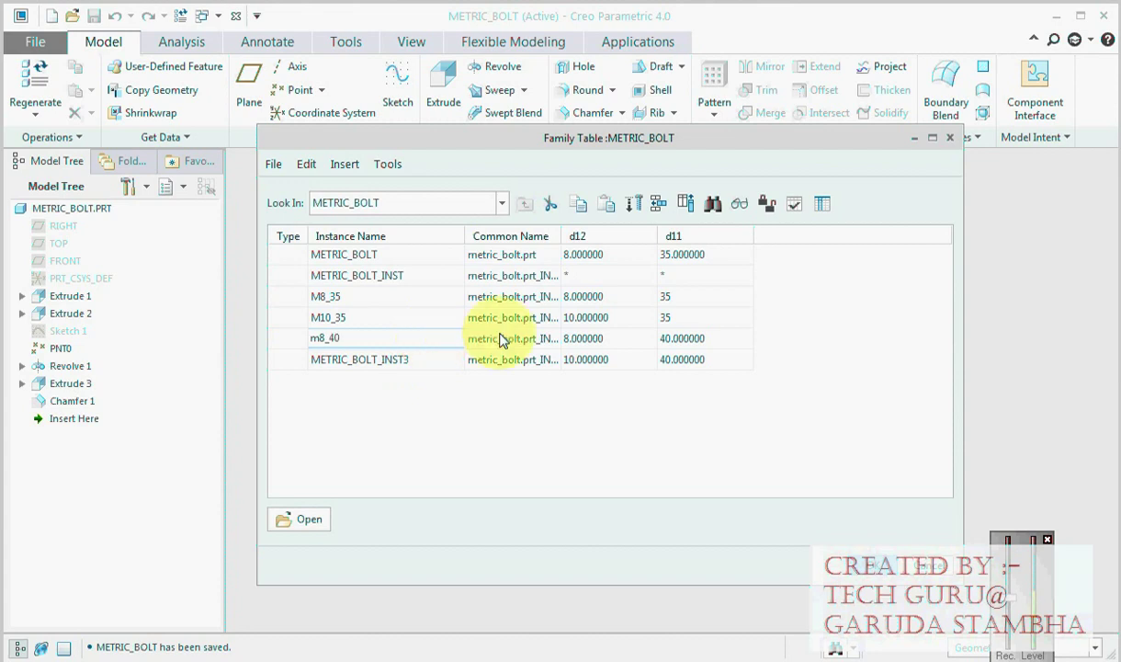
left_click(387, 362)
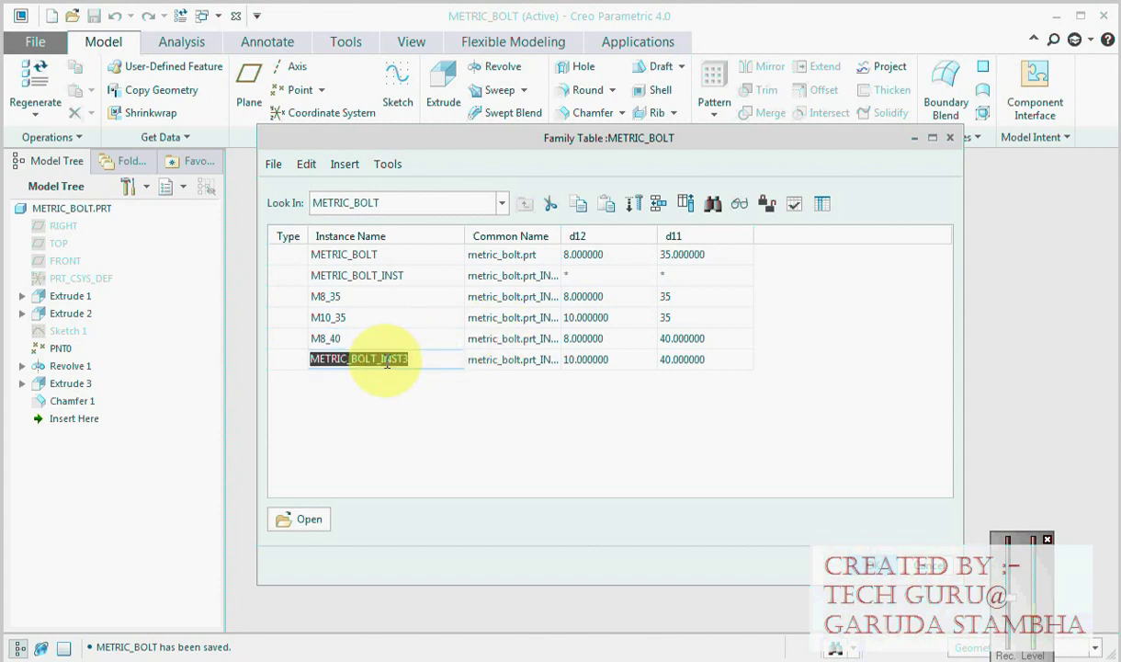
type("m1")
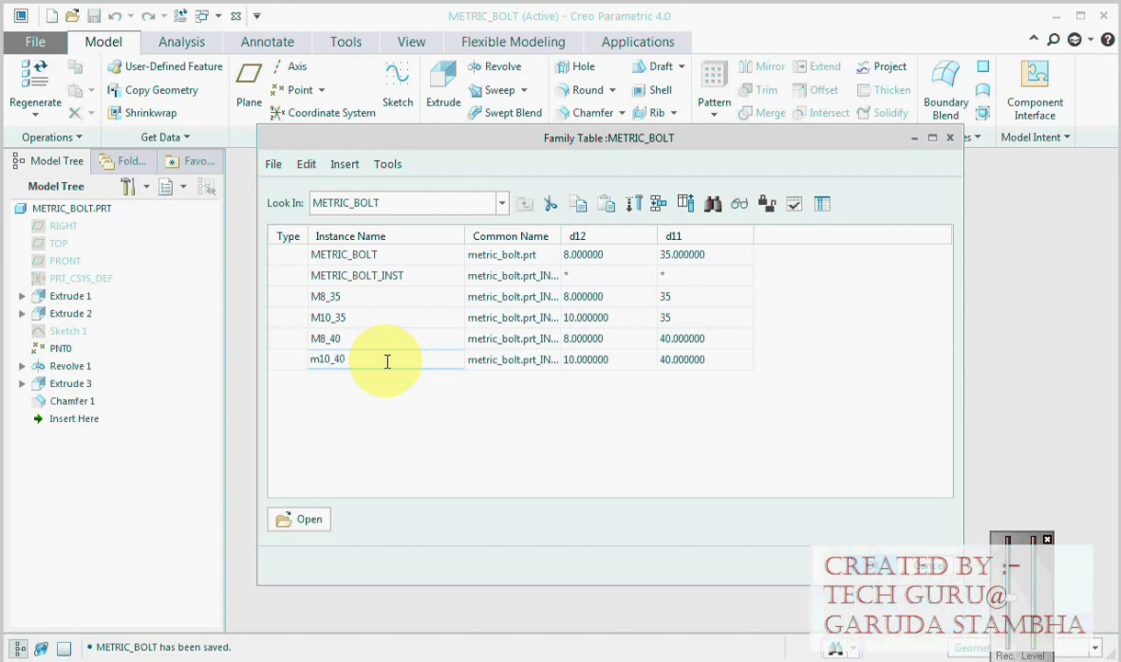
type("0_40")
key("Return")
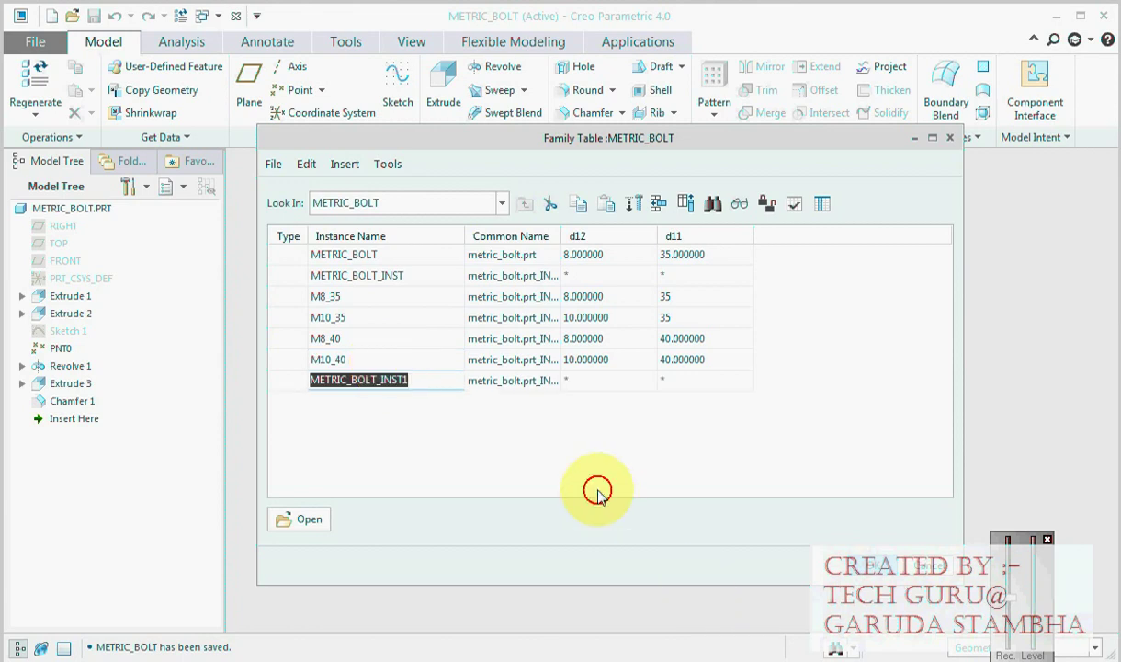
Delete the stray new instance row added below the renamed bolts
left_click(556, 446)
right_click(386, 392)
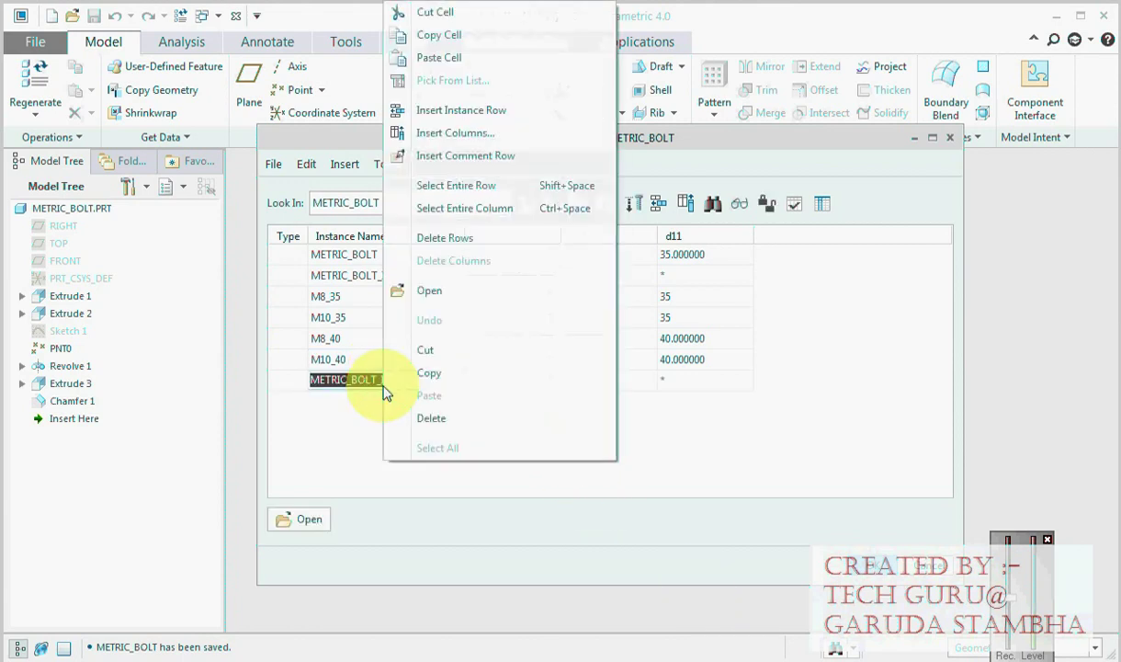
left_click(475, 237)
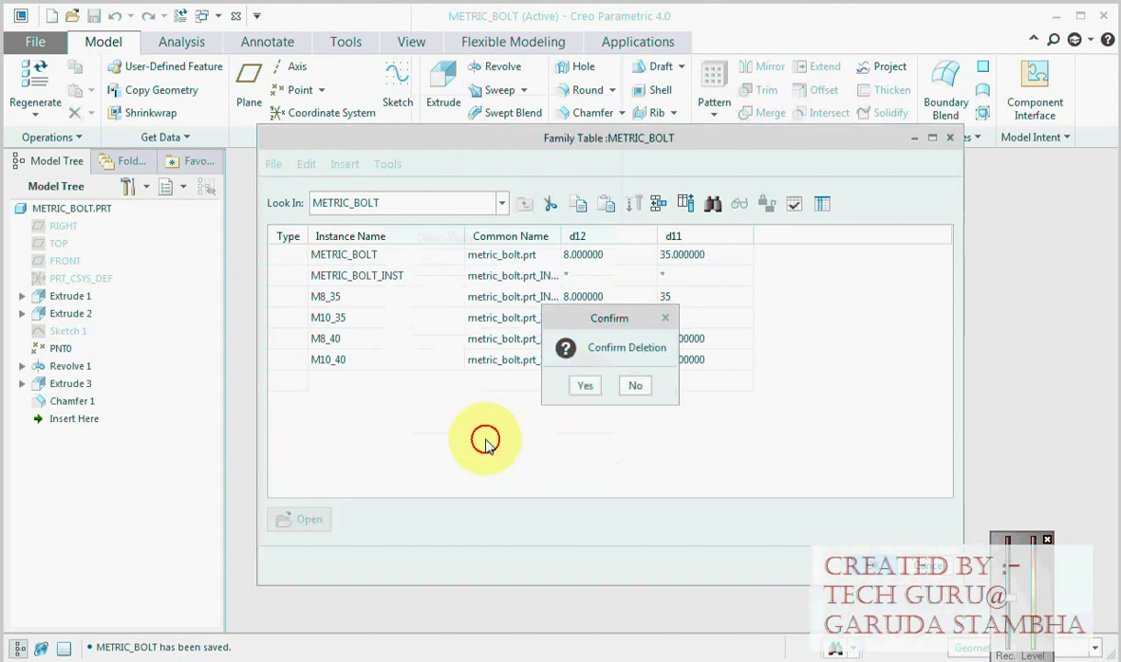
key("Return")
Delete the unused METRIC_BOLT_INST row from the family table
left_click(384, 278)
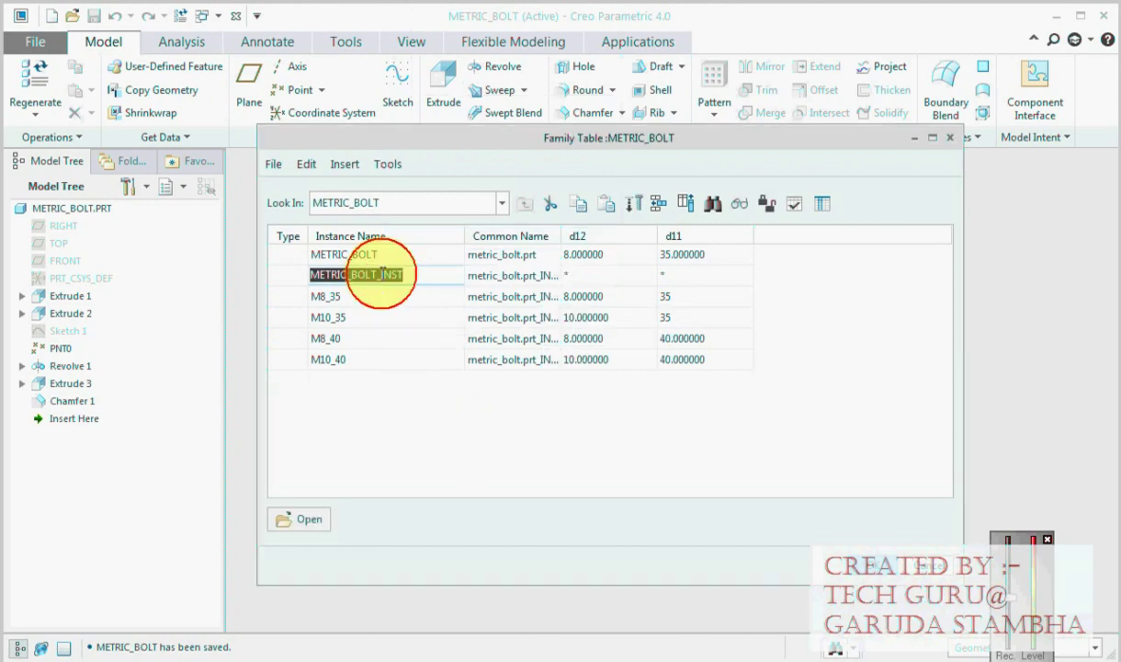
left_click(463, 416)
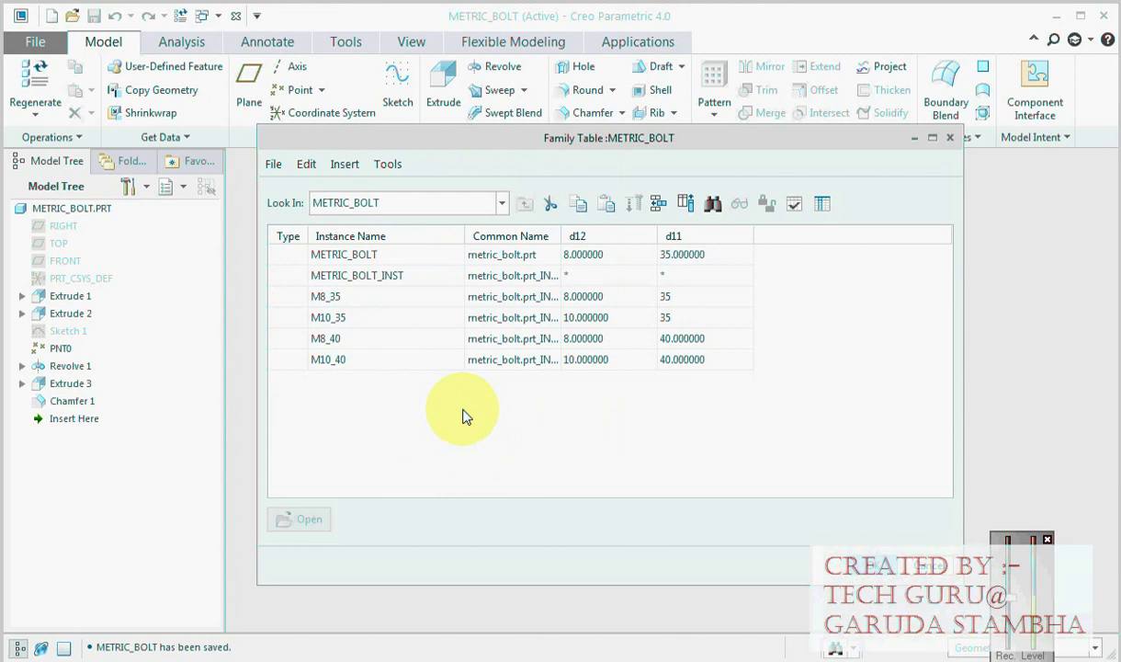
left_click(368, 274)
right_click(364, 279)
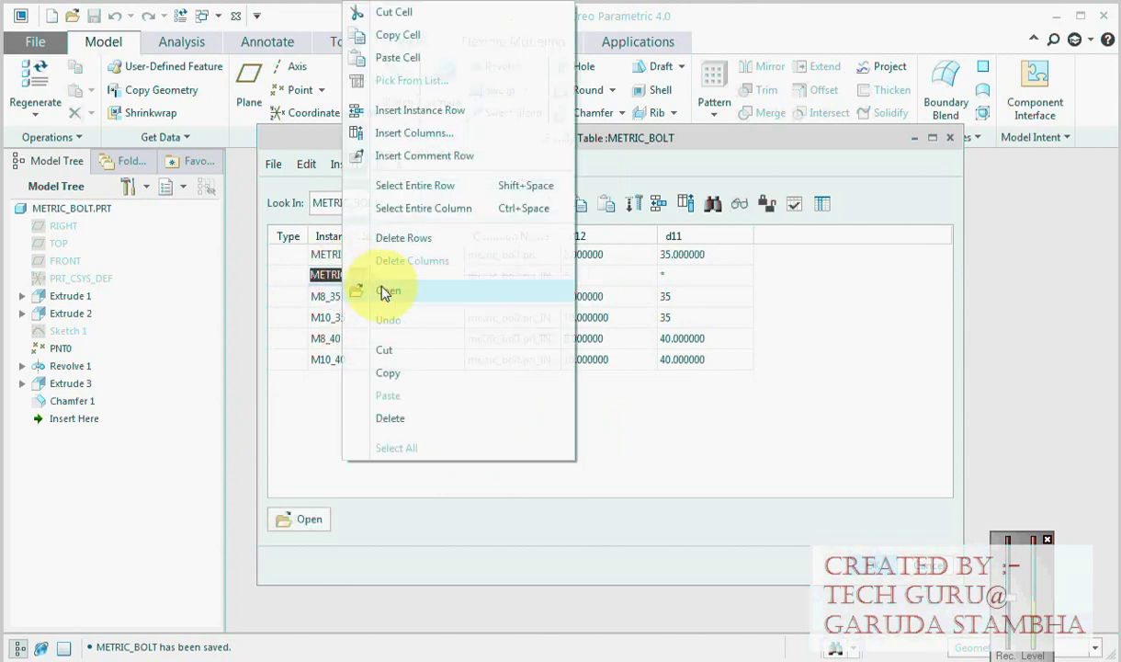
left_click(403, 238)
left_click(584, 384)
Verify in the Family Tree that all bolt instances regenerate successfully
left_click(792, 203)
left_click(498, 492)
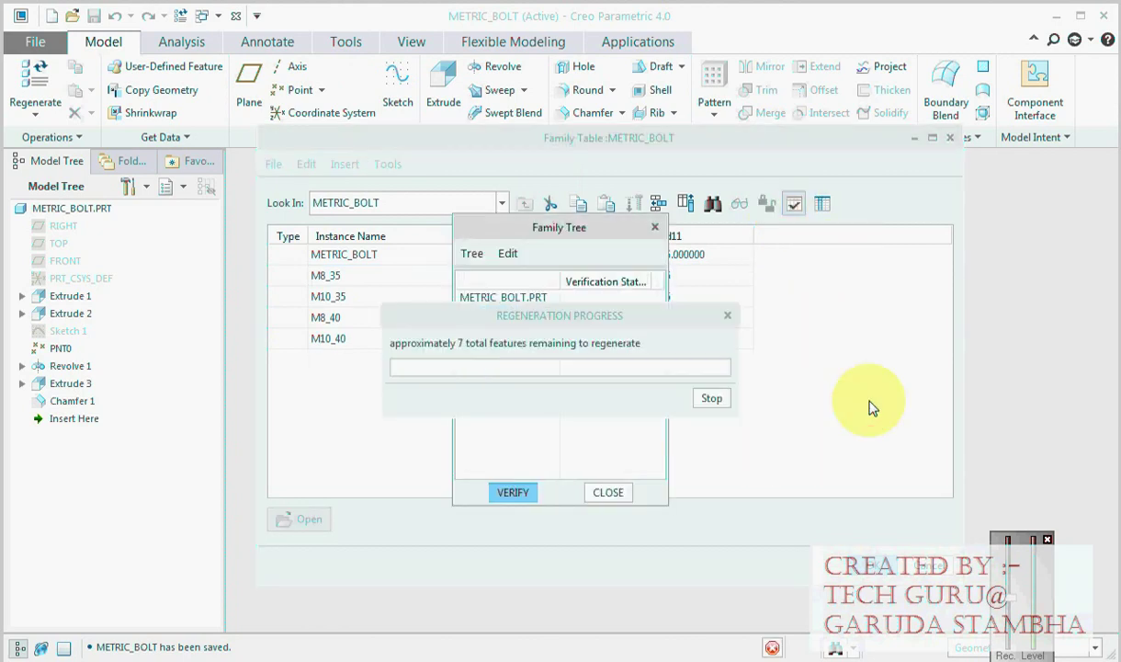
left_click(605, 496)
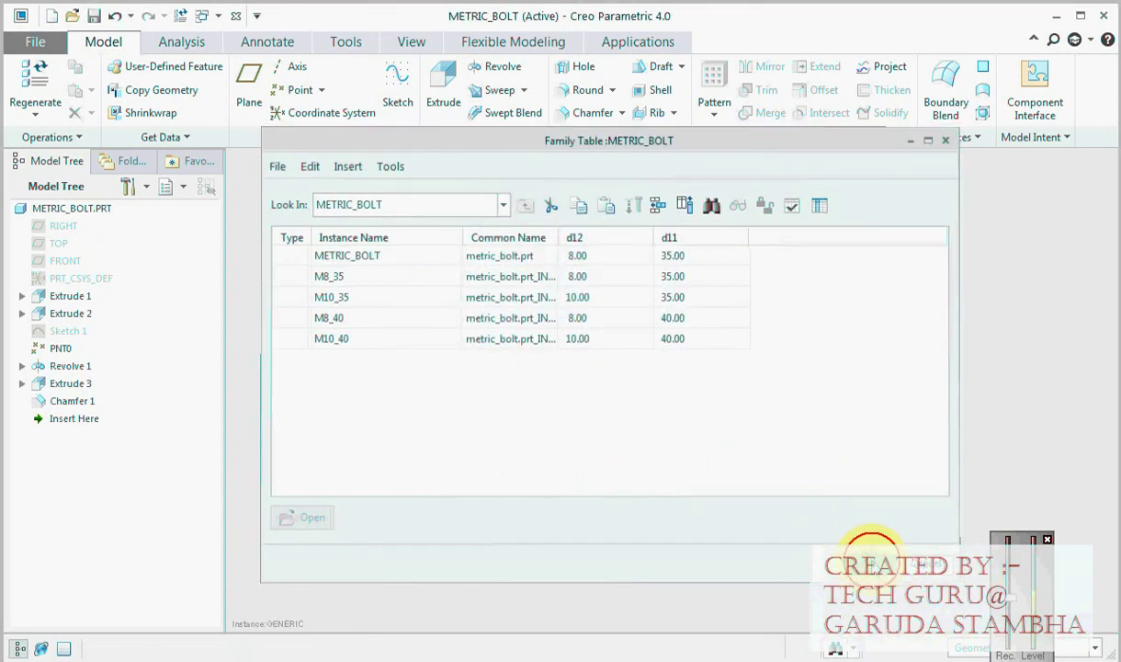
Close the family table, then regenerate and save the METRIC_BOLT part in standard orientation
left_click(871, 552)
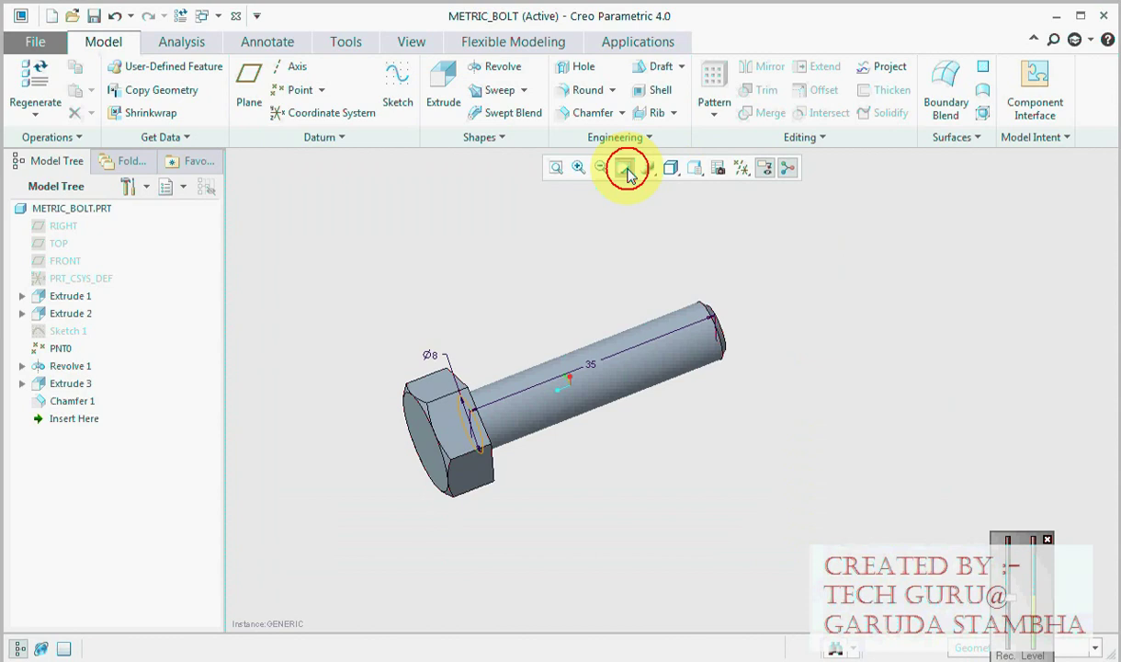
left_click(180, 17)
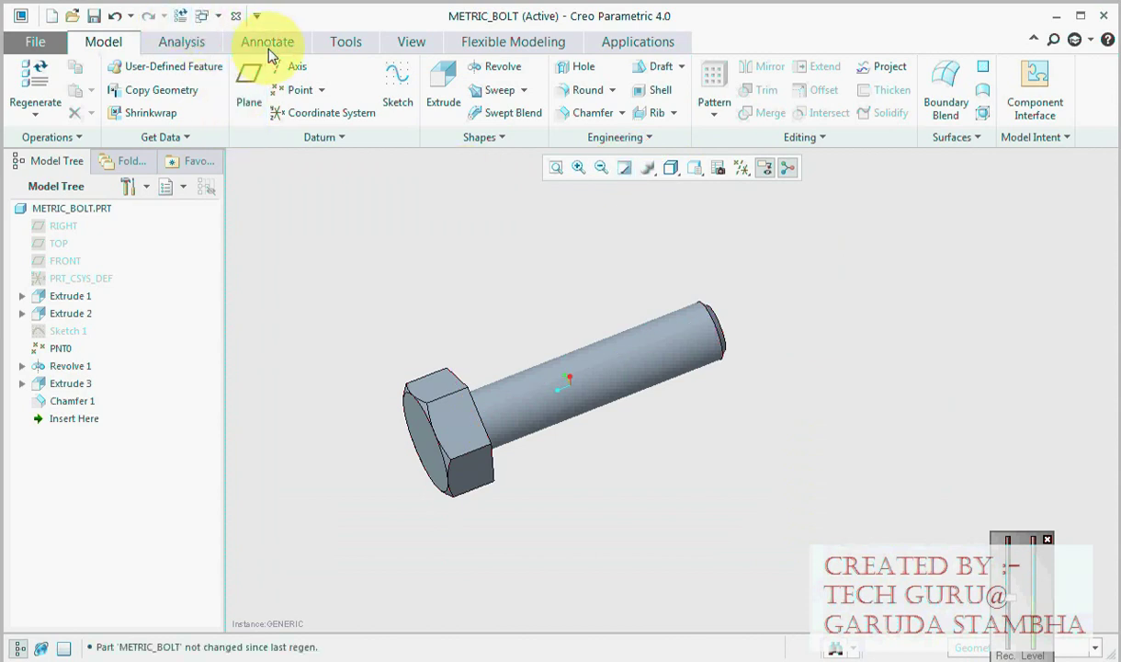
key("ctrl+d")
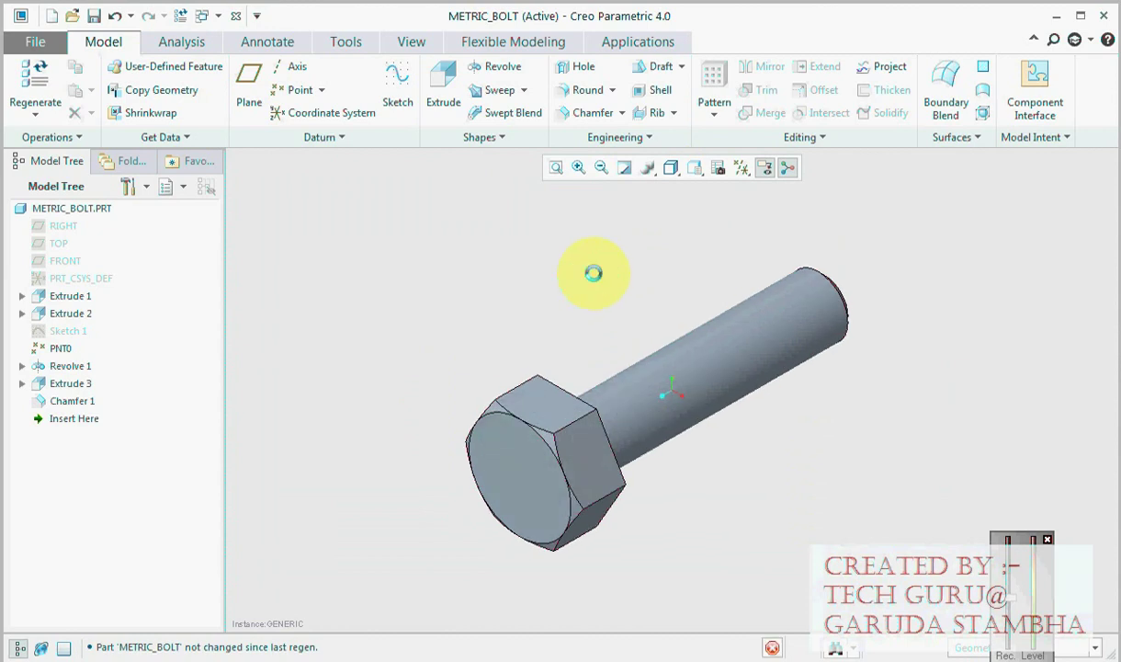
left_click(593, 275)
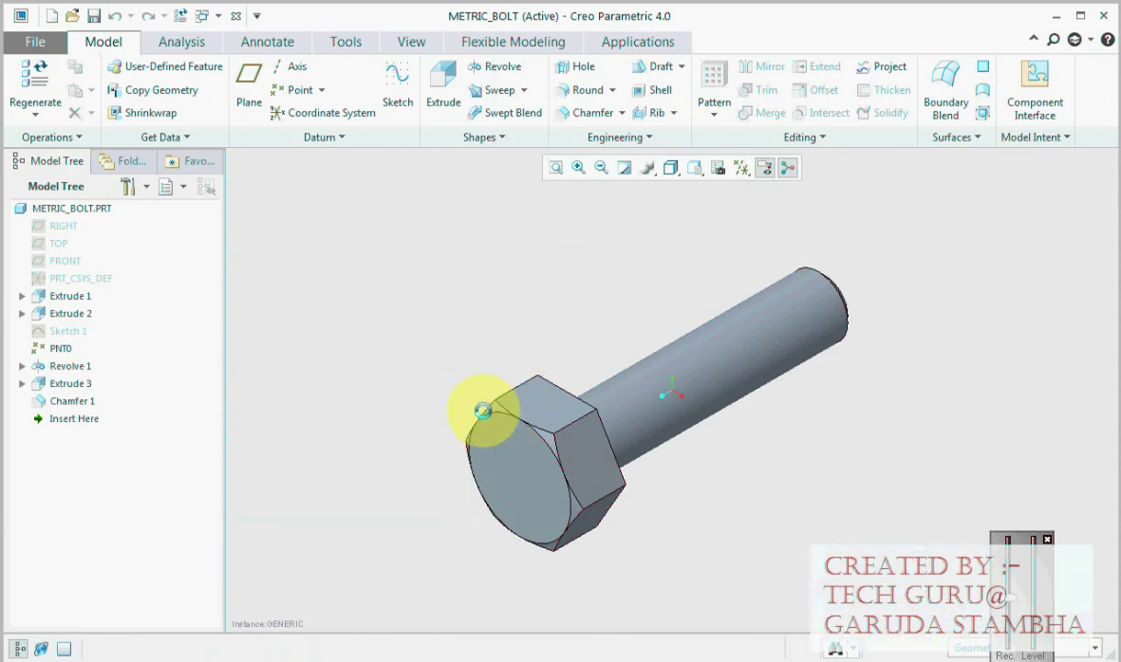
Close the bolt part window and open metric_bolt.prt from the file browser
key("ctrl+w")
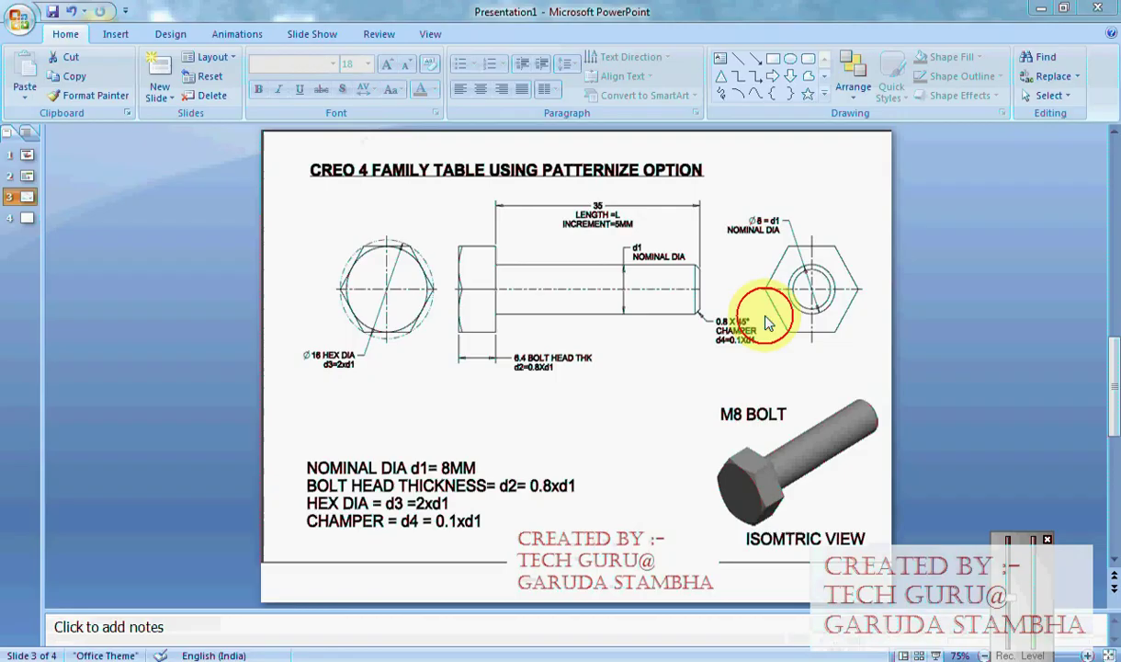
left_click(1056, 16)
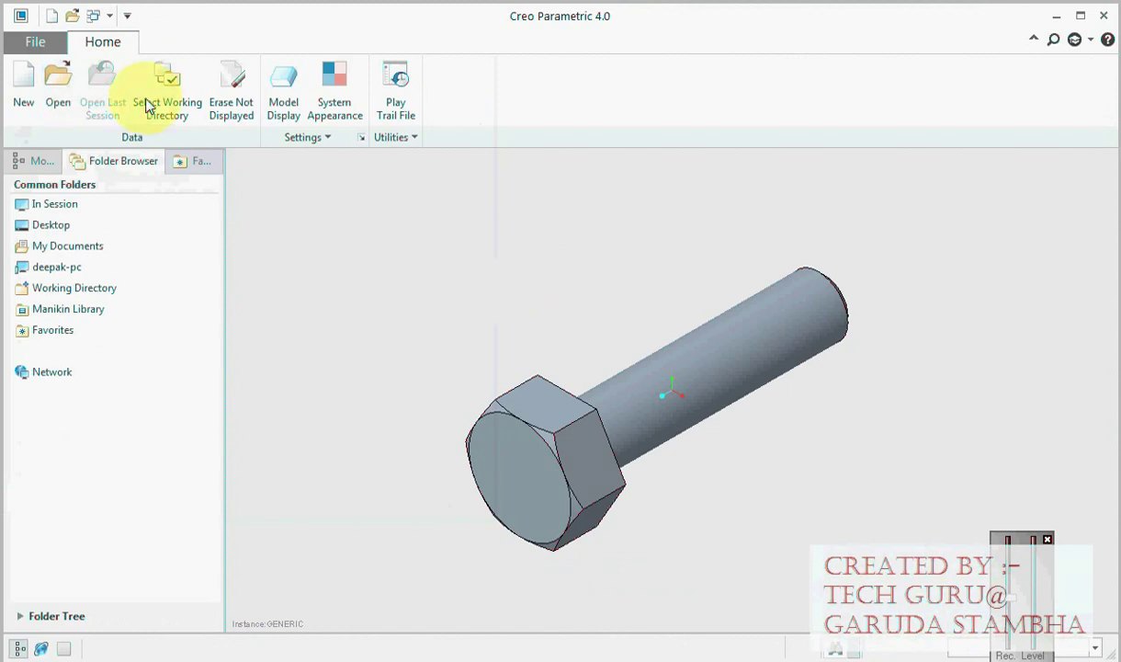
left_click(57, 81)
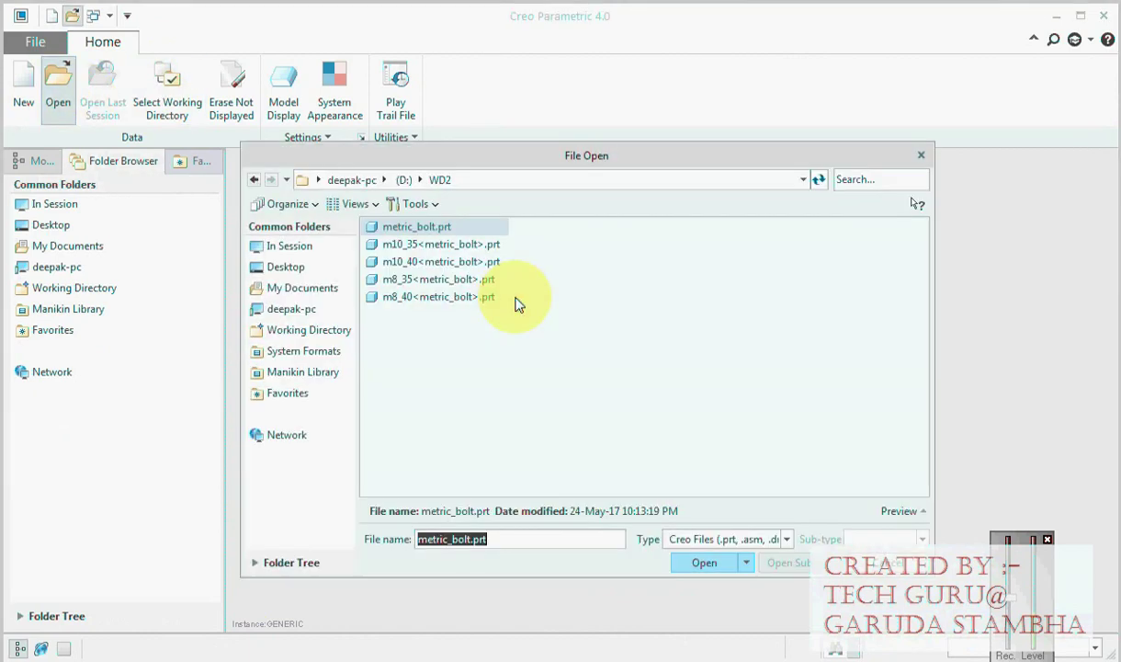
left_click(418, 227)
left_click(708, 563)
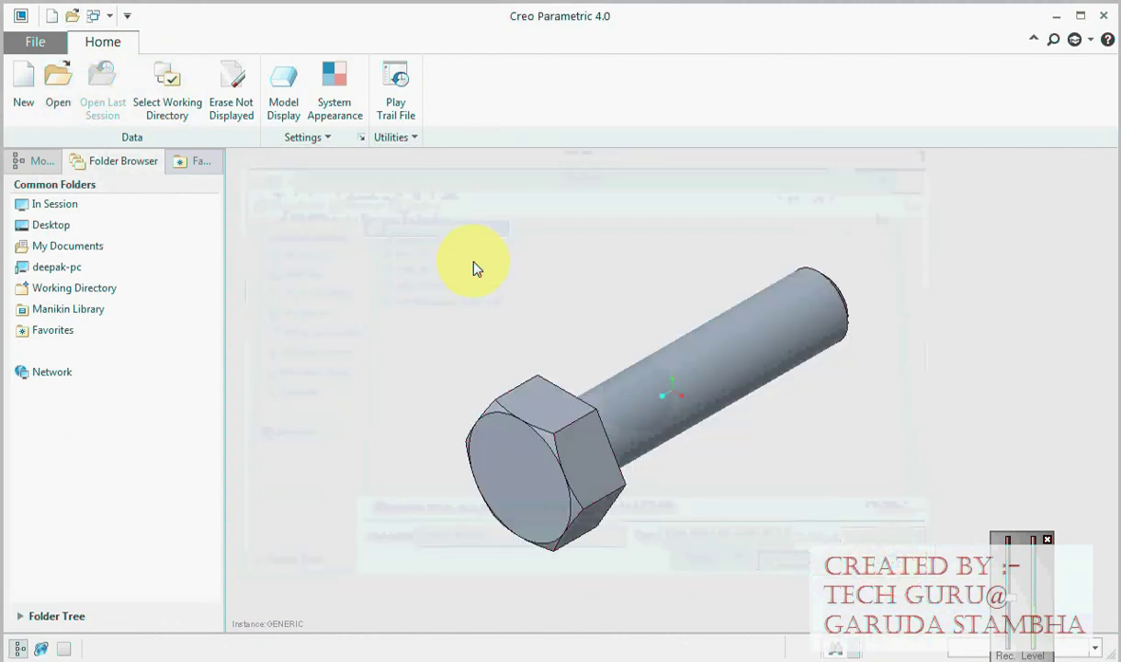
Open metric_bolt.prt again and choose its M10_40 instance
left_click(57, 84)
left_click(423, 226)
left_click(712, 563)
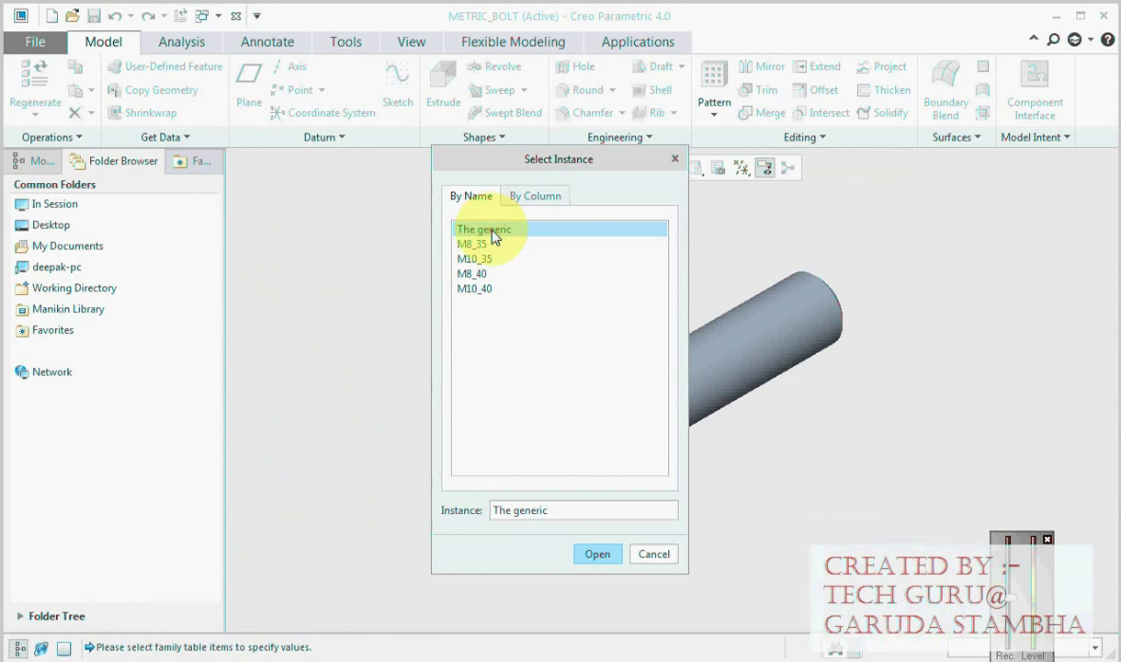
left_click(474, 288)
Open the M10_40 instance and measure its 10 mm shank diameter
left_click(599, 554)
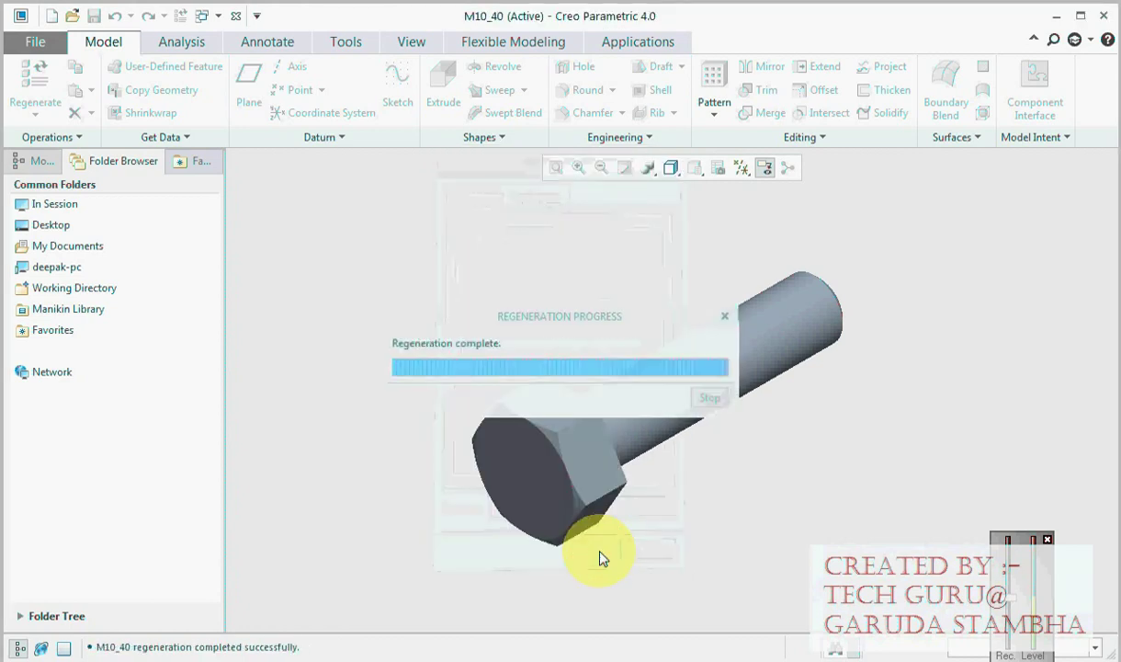
middle_click_drag(581, 547, 570, 441)
left_click(198, 42)
left_click(510, 103)
left_click(542, 219)
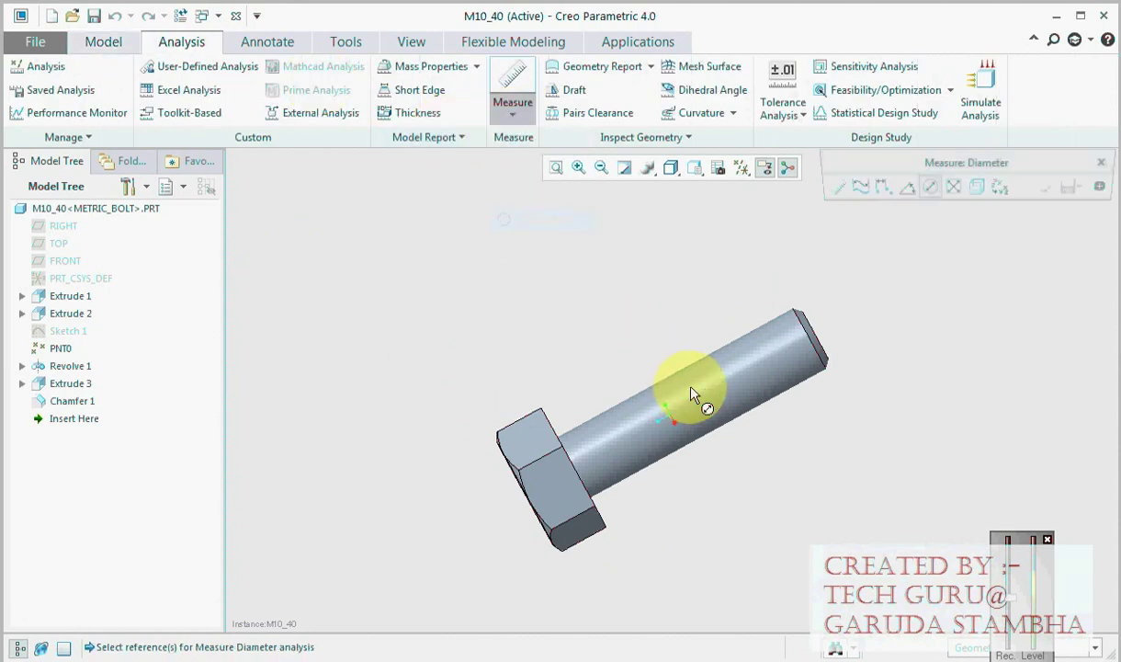
left_click(690, 386)
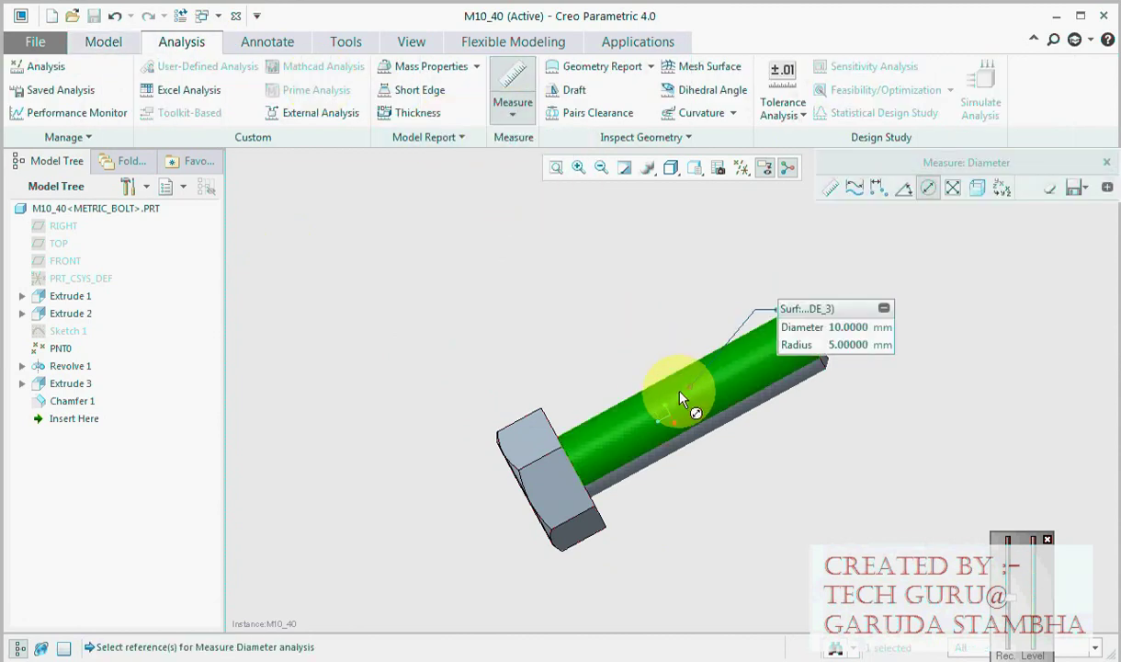
middle_click_drag(587, 403, 561, 414)
left_click(1107, 162)
Measure the 40 mm length from the hex head underside to the shaft end face
left_click(512, 85)
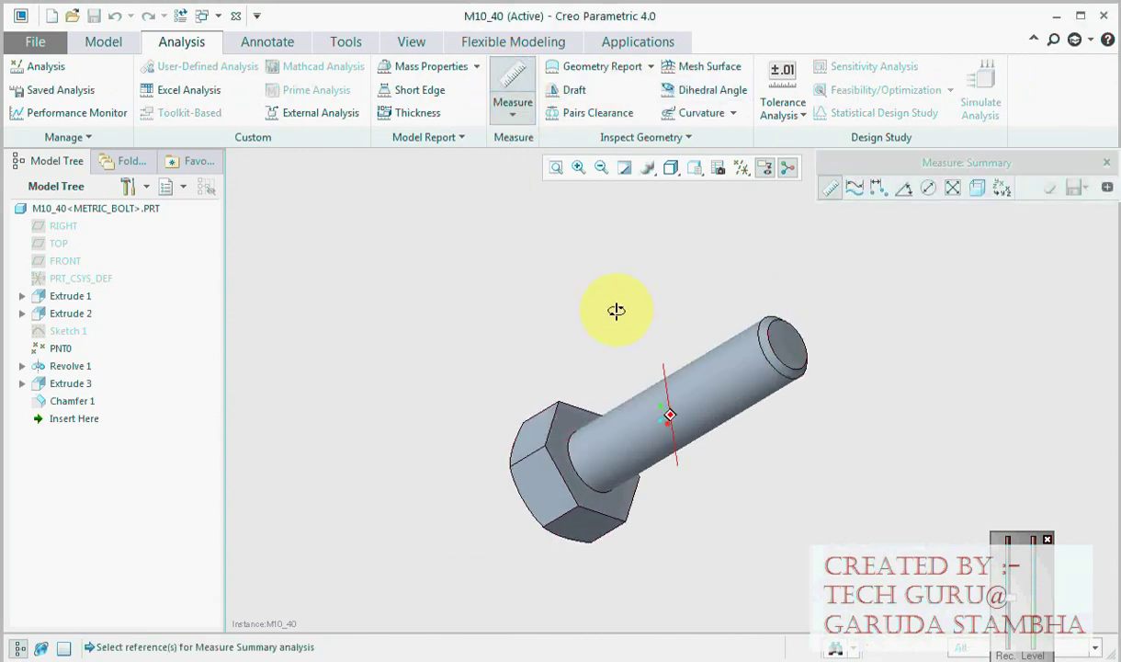
middle_click_drag(618, 311, 572, 442)
left_click(572, 441)
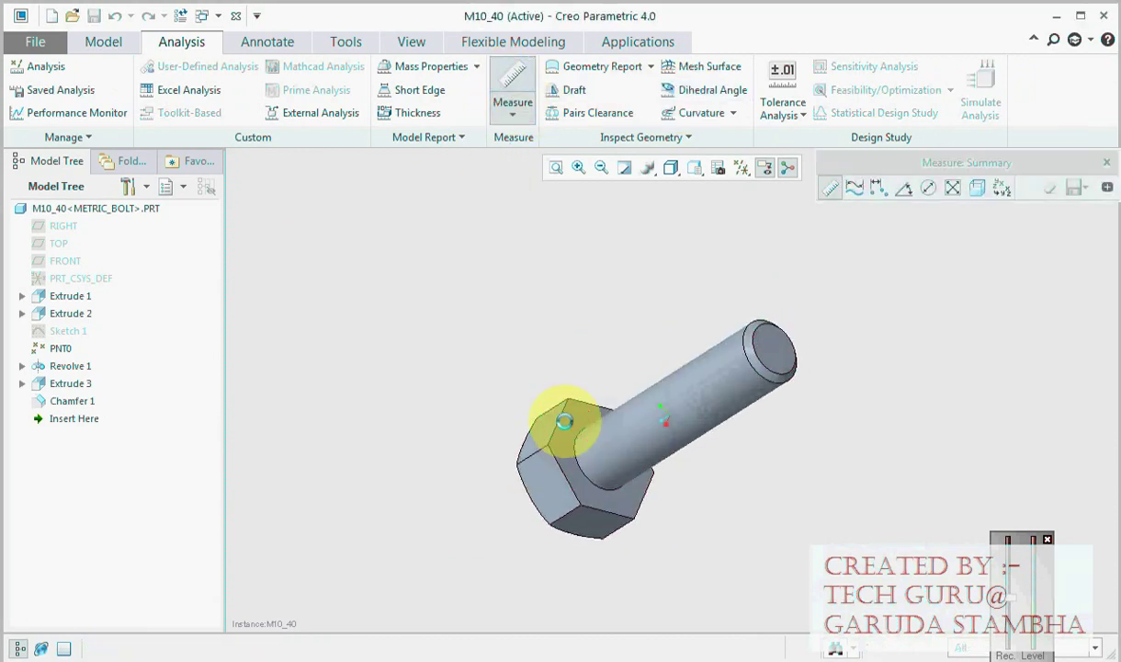
left_click(772, 335, "ctrl")
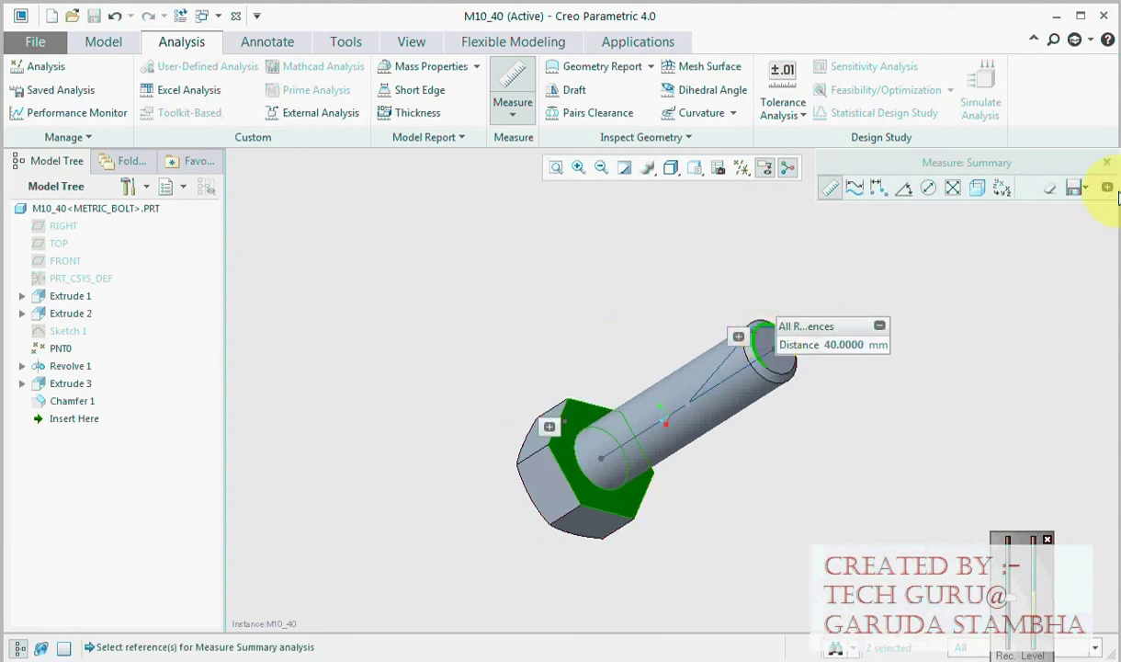
left_click(1108, 166)
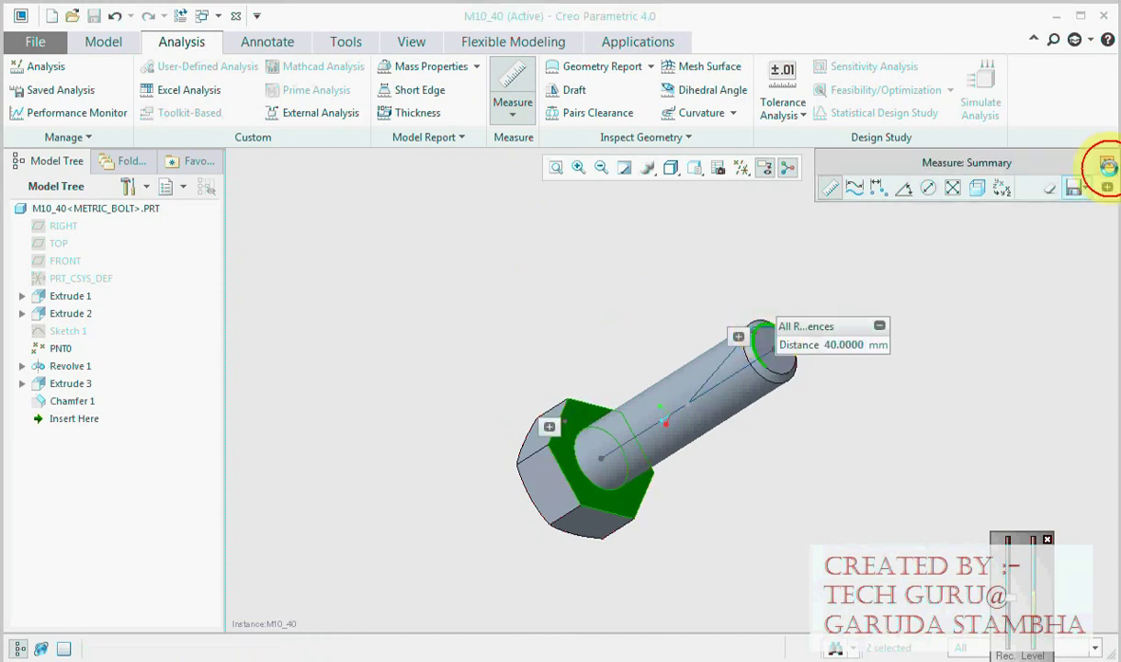
Open metric_bolt.prt and select its M10_35 instance
left_click(72, 15)
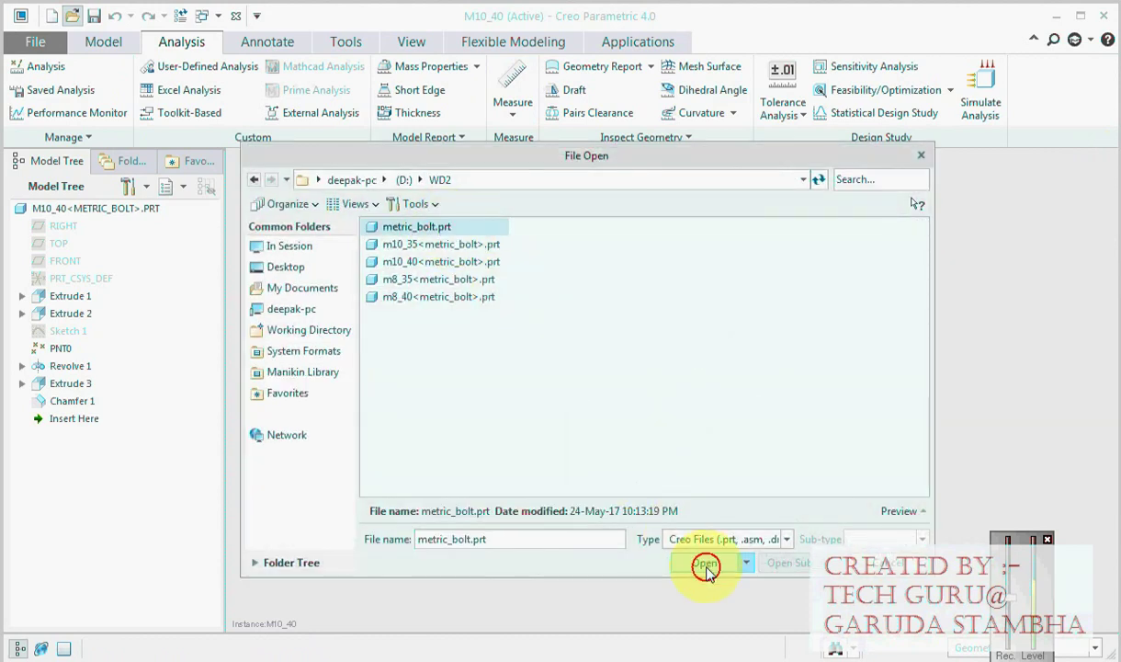
left_click(705, 564)
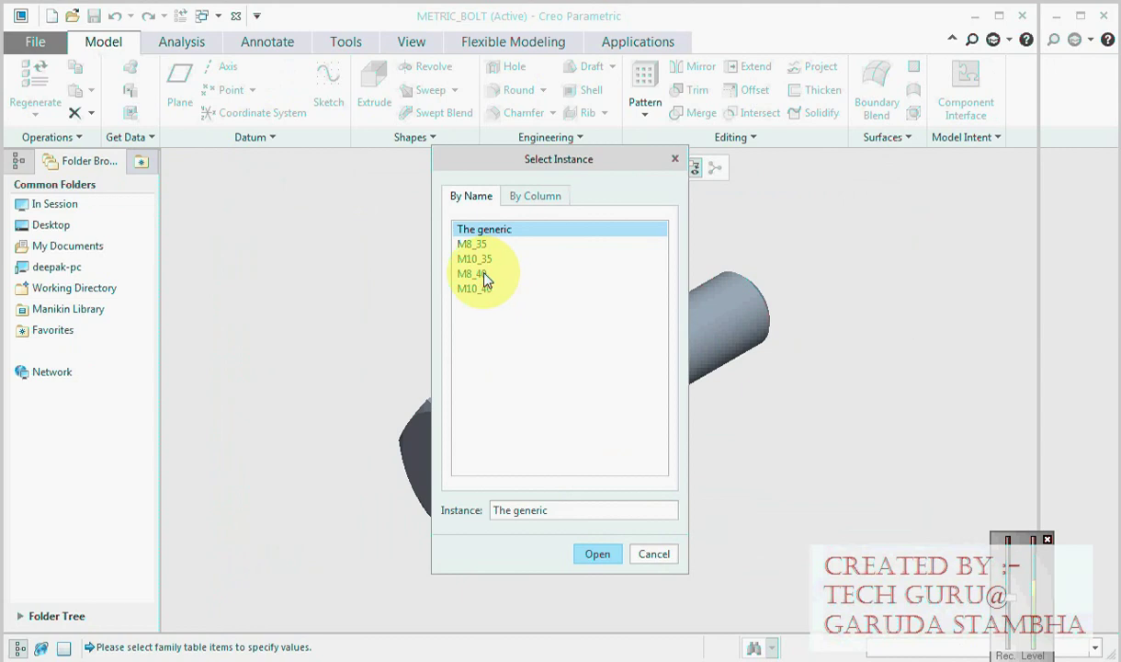
left_click(512, 259)
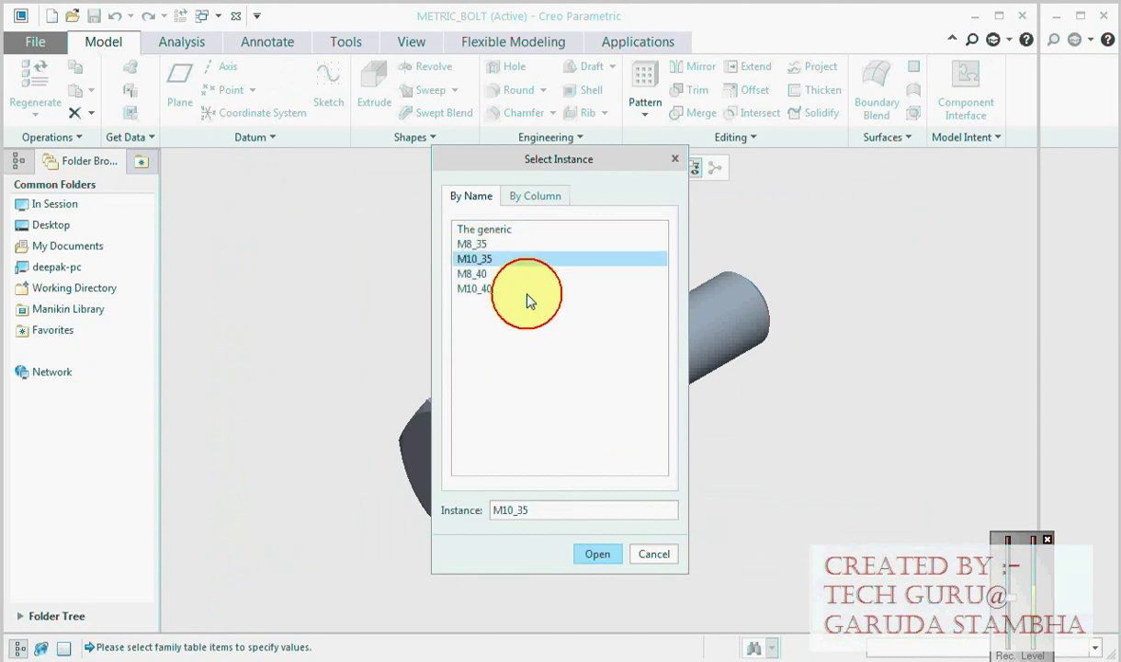
left_click(598, 554)
Measure the M10_35 shank diameter of 10 mm
scroll(699, 464, "down", 2)
middle_click_drag(727, 475, 675, 509)
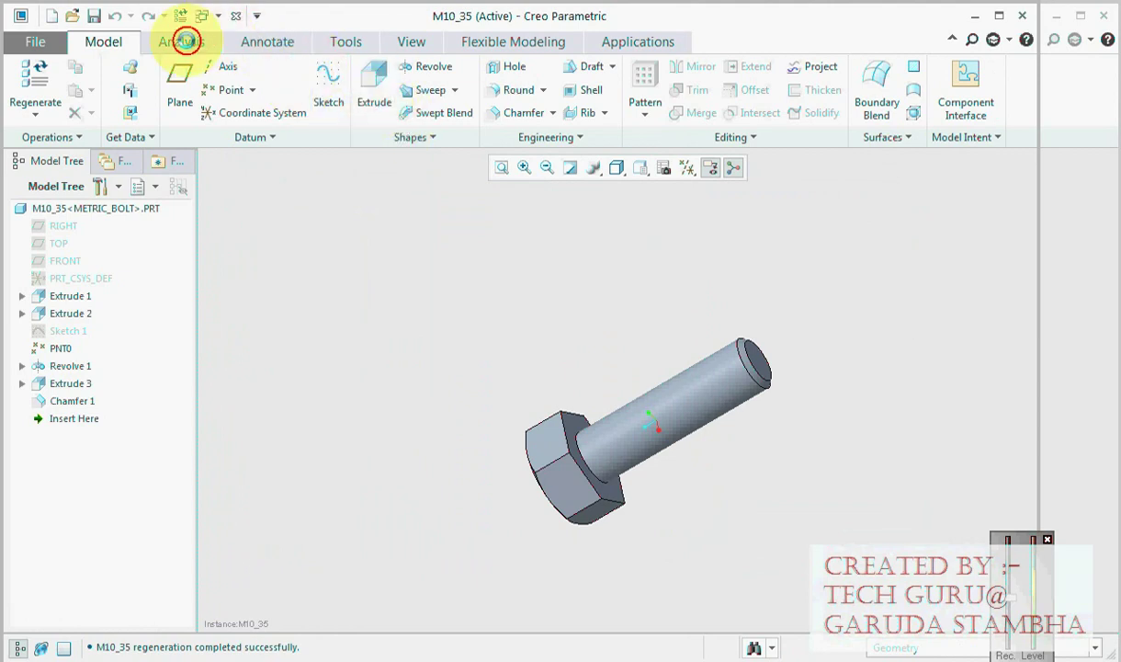
left_click(186, 41)
left_click(515, 112)
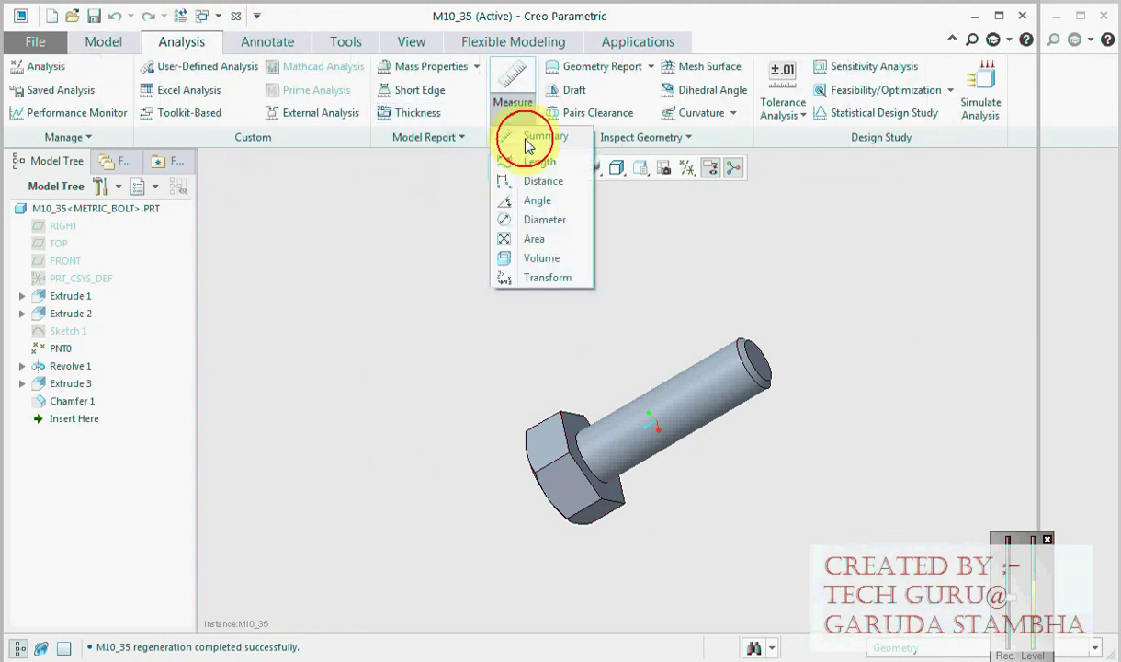
left_click(545, 219)
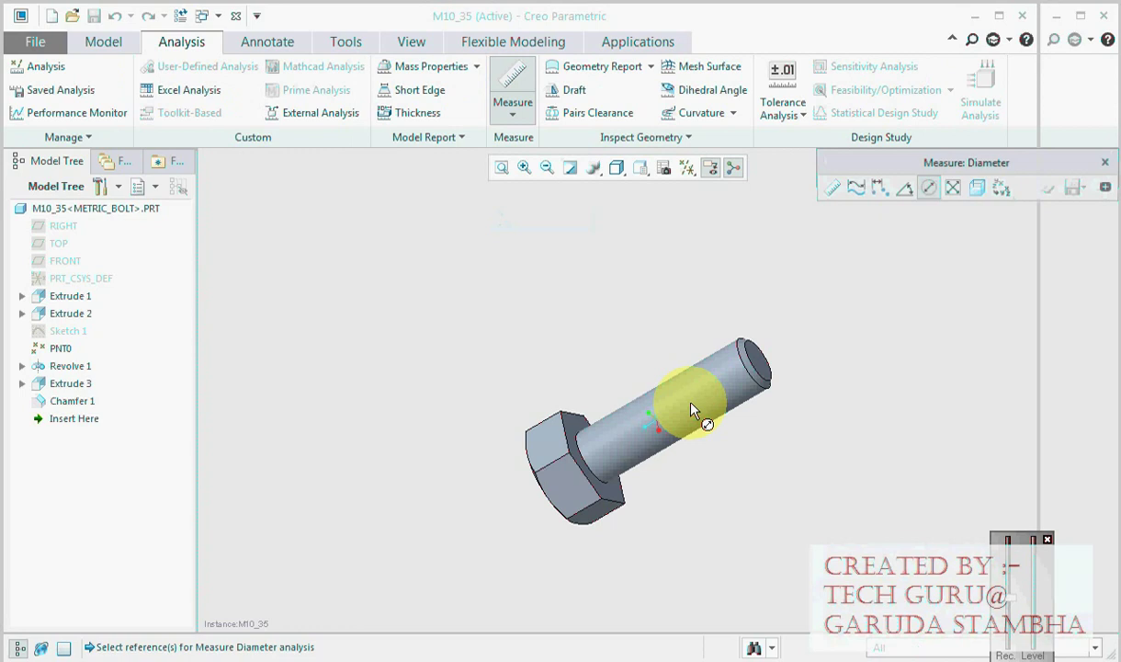
left_click(694, 411)
left_click(1103, 163)
Measure the 35 mm distance from the head underside to the shaft end face
left_click(513, 109)
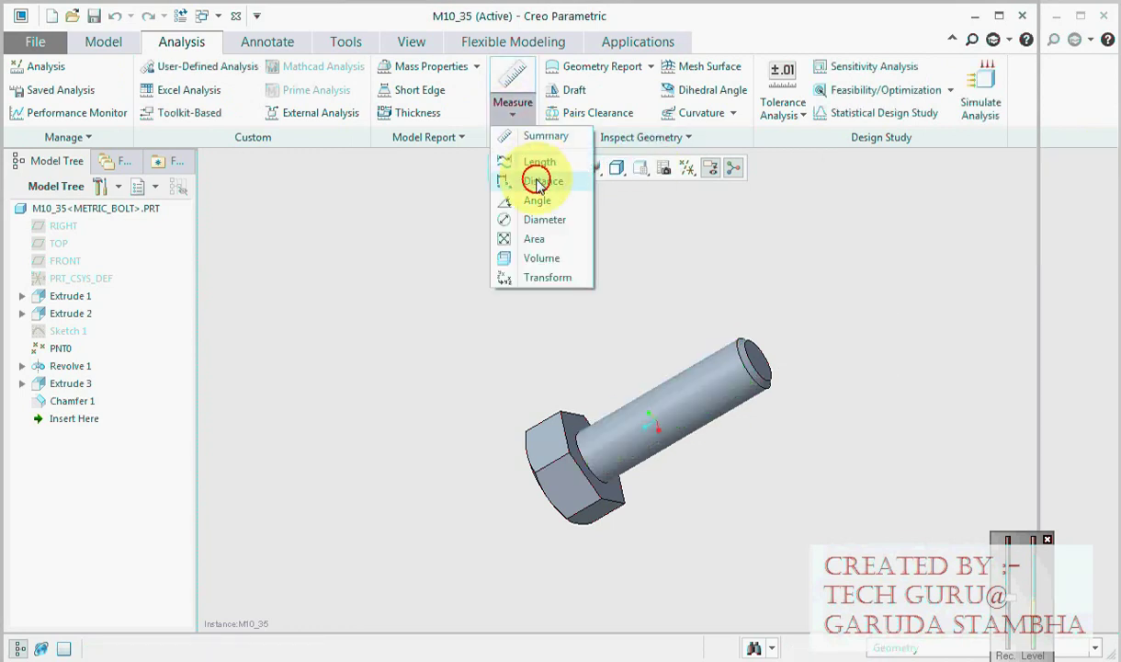
left_click(538, 181)
left_click(609, 416)
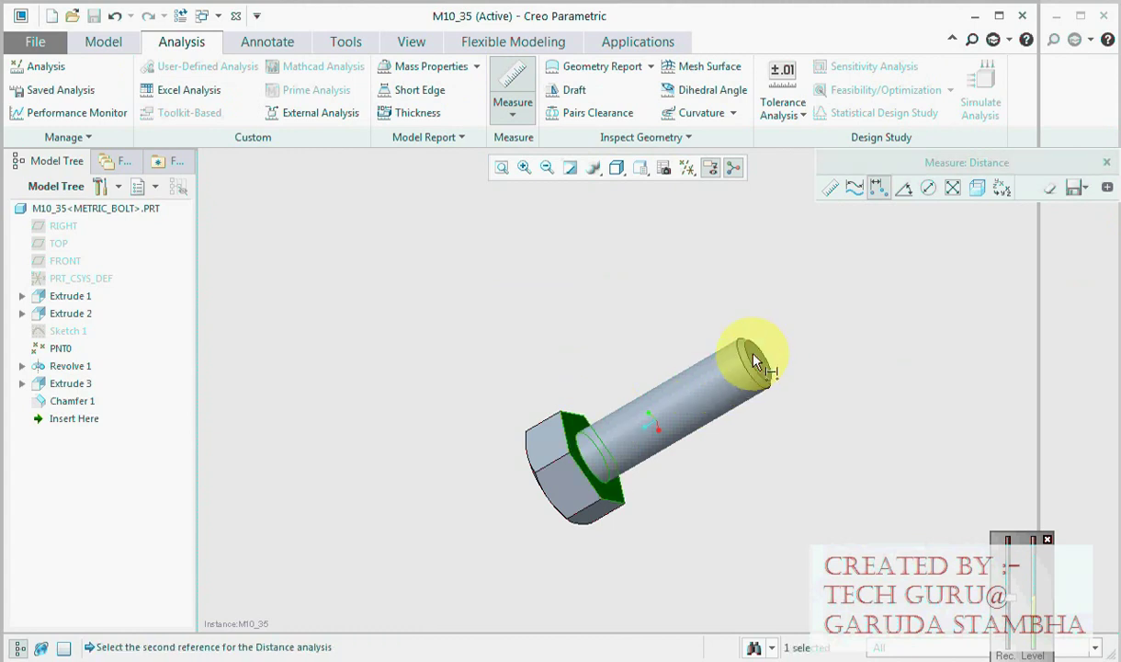
left_click(753, 361)
left_click(1107, 162)
Open metric_bolt.prt with Ctrl+O and select its M8_40 instance
key("ctrl+o")
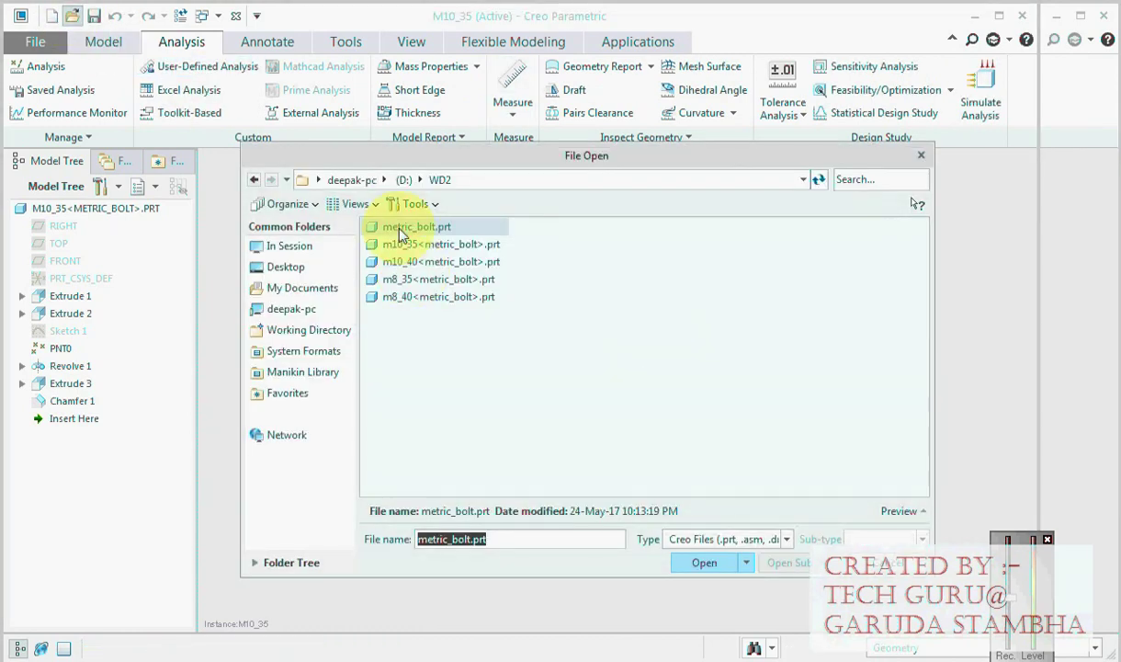
left_click(710, 562)
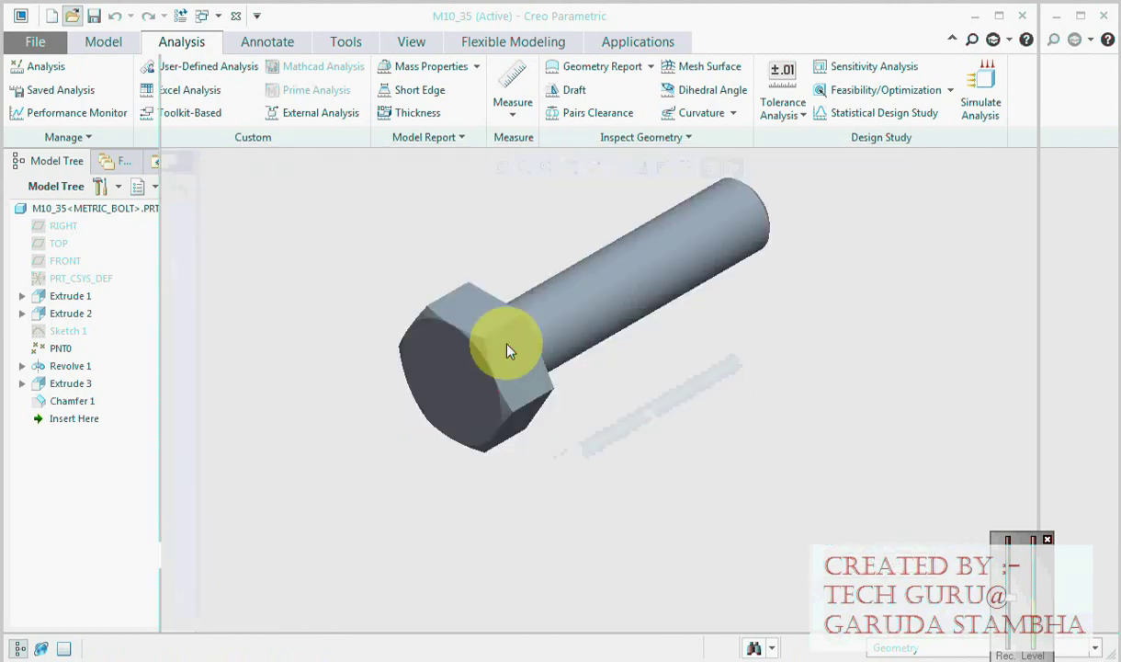
left_click(473, 273)
left_click(596, 554)
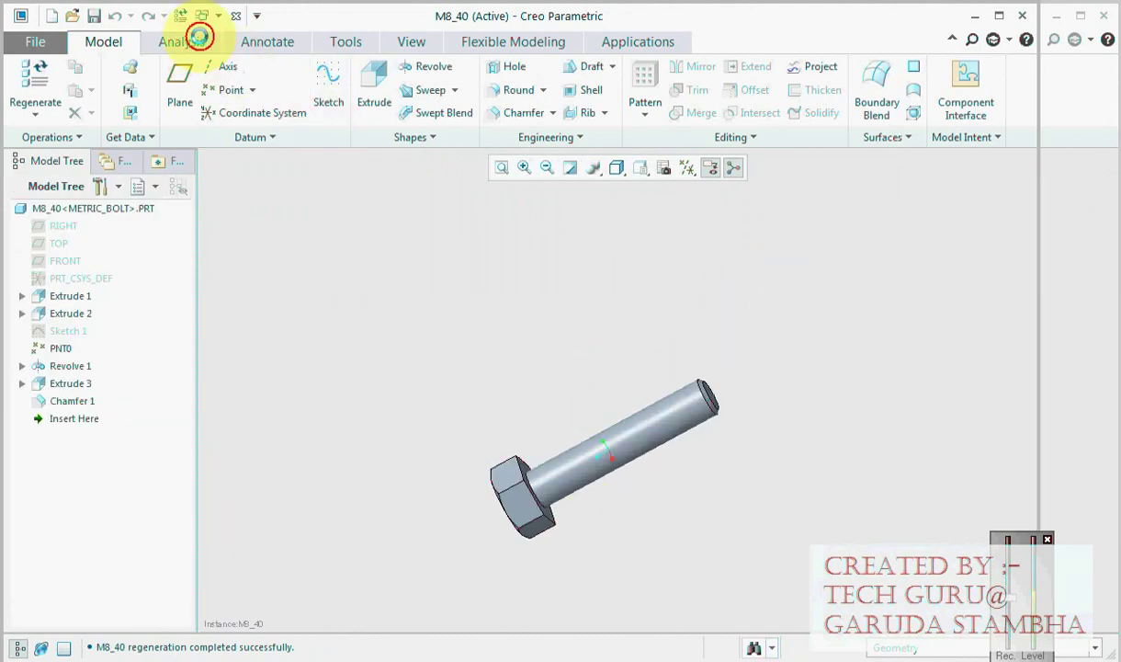
Measure the M8_40 shank diameter of 8 mm
scroll(539, 127, "down", 1)
left_click(513, 103)
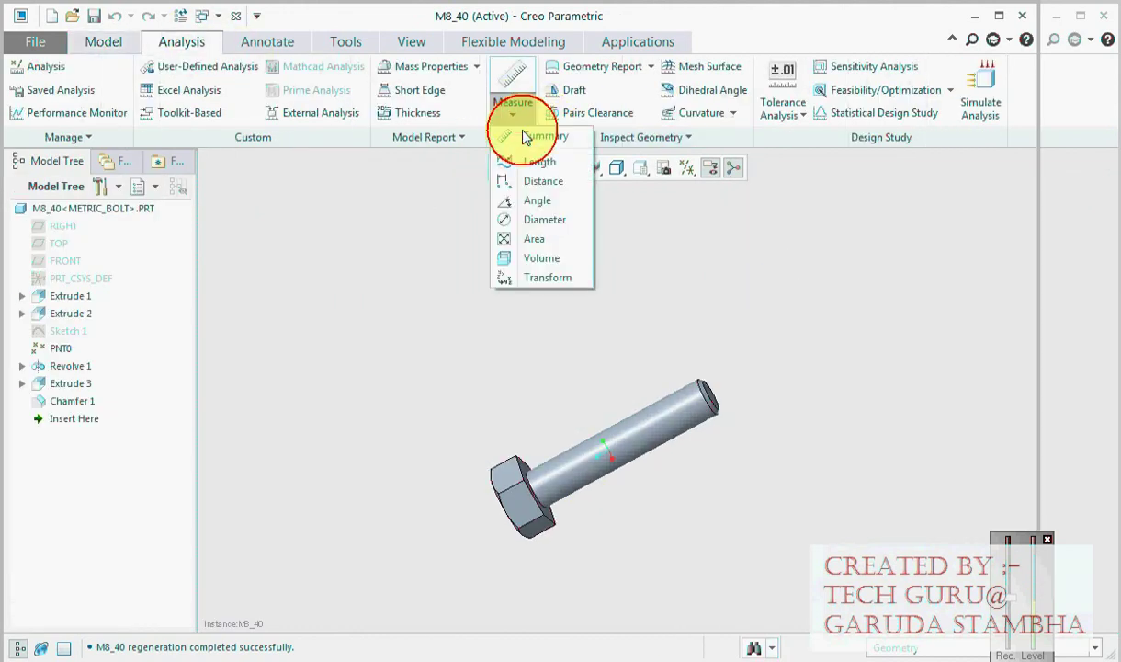
left_click(544, 220)
left_click(647, 415)
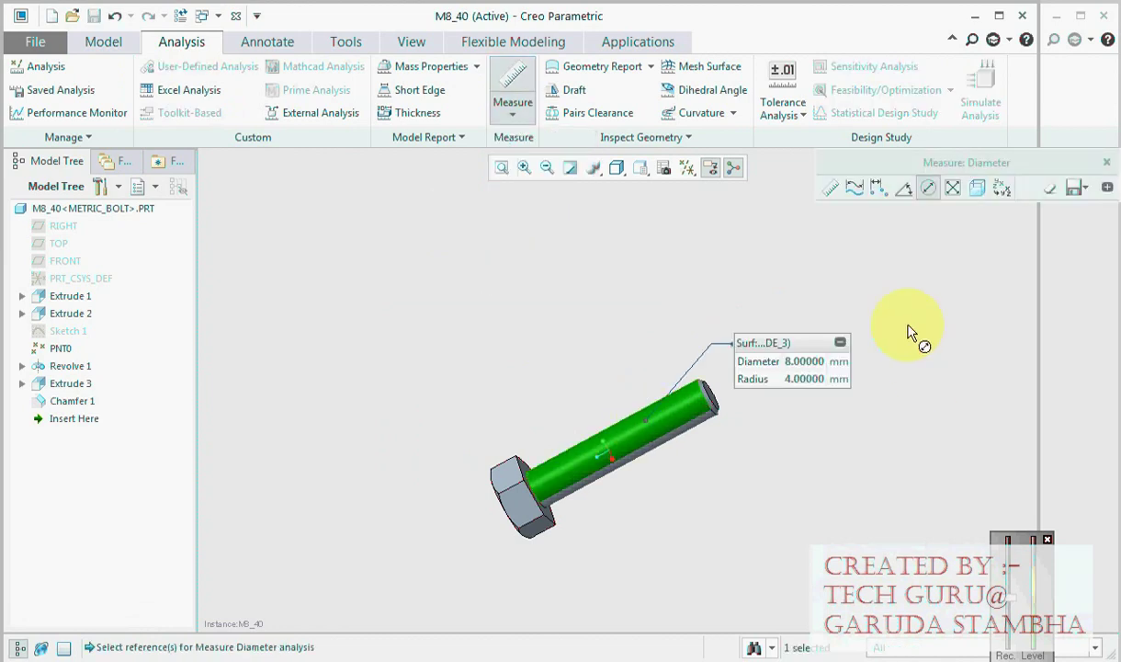
left_click(1109, 164)
Measure the 40 mm distance from the hex head underside to the shaft end face
left_click(510, 108)
left_click(529, 180)
middle_click_drag(588, 402, 565, 457)
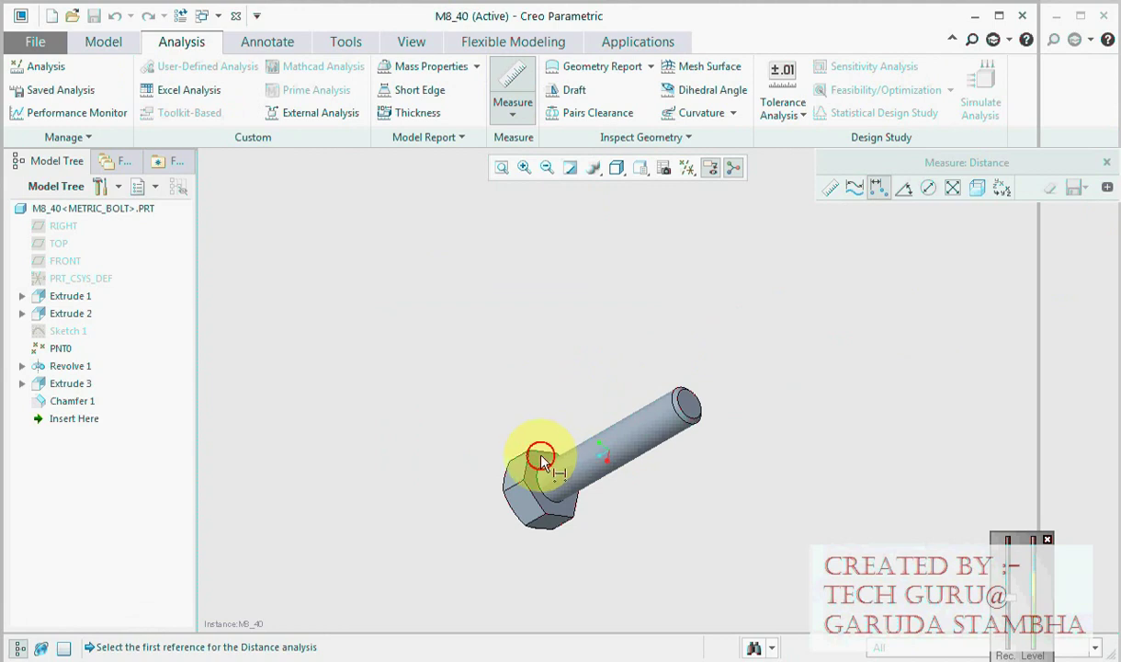
left_click(543, 463)
left_click(685, 405)
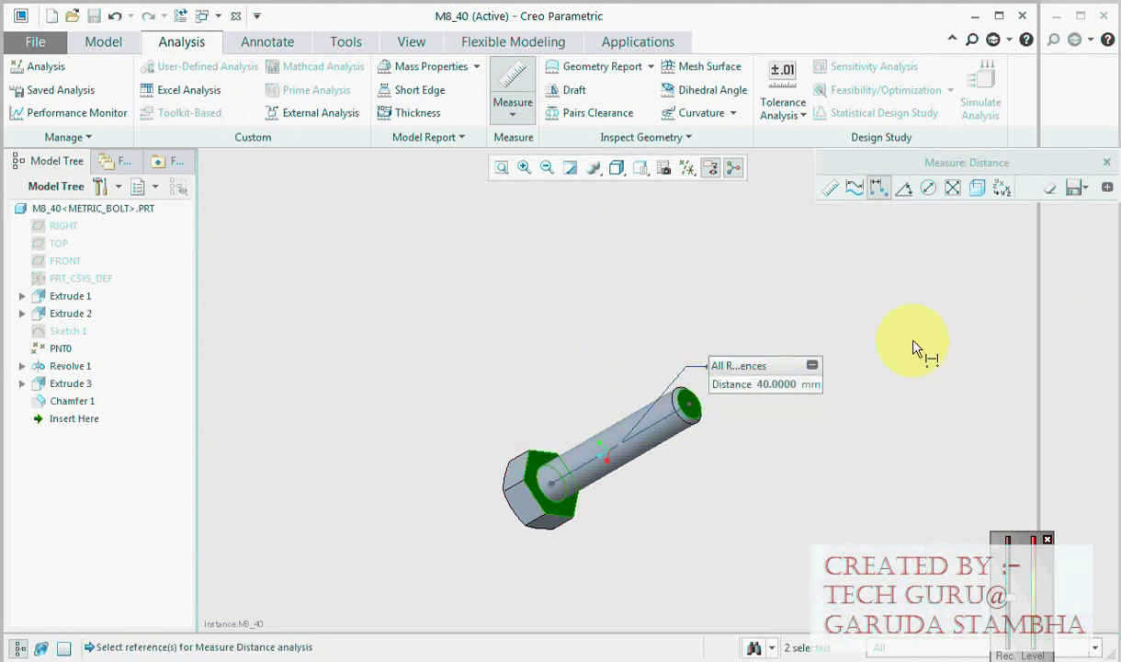
left_click(1107, 164)
Orbit and zoom the M8_40 bolt so it points to the right
scroll(681, 333, "down", 3)
middle_click_drag(682, 333, 726, 367)
scroll(689, 318, "up", 4)
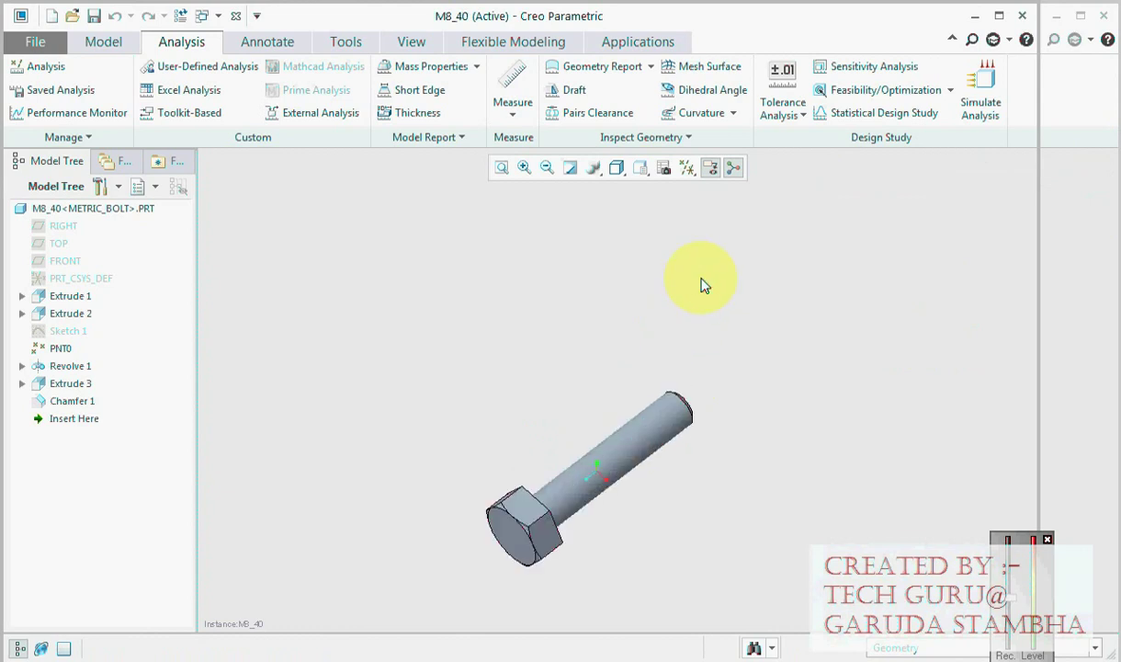
scroll(641, 379, "down", 4)
scroll(644, 415, "up", 2)
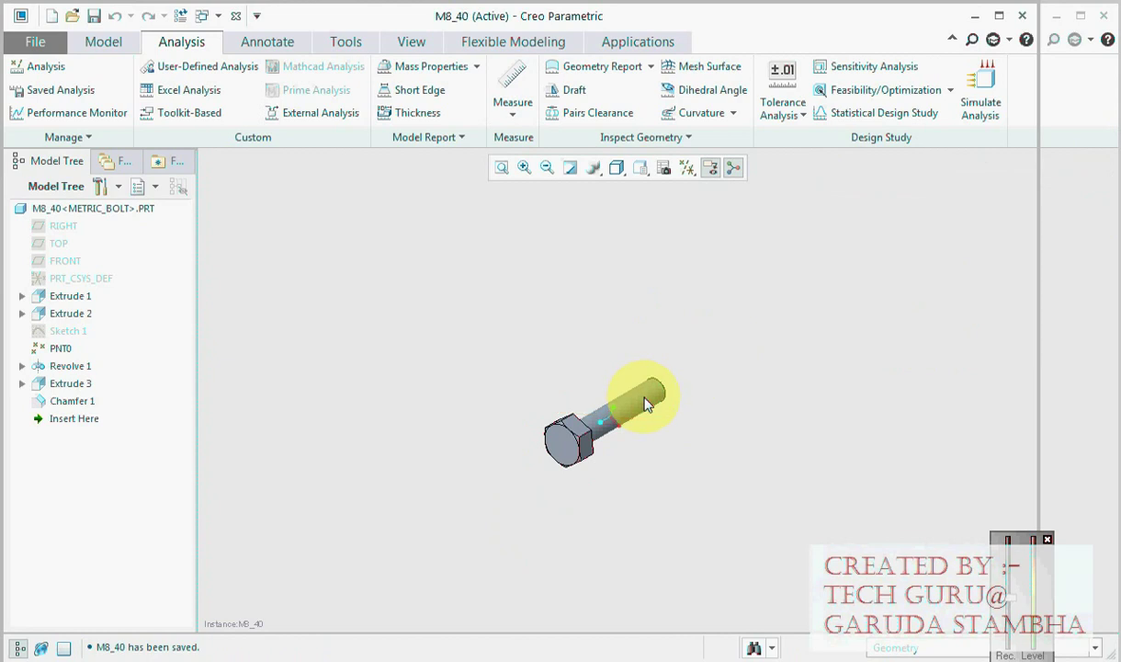
mouse_move(676, 408)
middle_mouse_down()
mouse_move(658, 446)
mouse_move(655, 409)
mouse_move(630, 432)
mouse_move(638, 401)
mouse_move(591, 431)
mouse_move(610, 418)
mouse_move(690, 441)
mouse_move(679, 454)
mouse_move(643, 340)
middle_mouse_up()
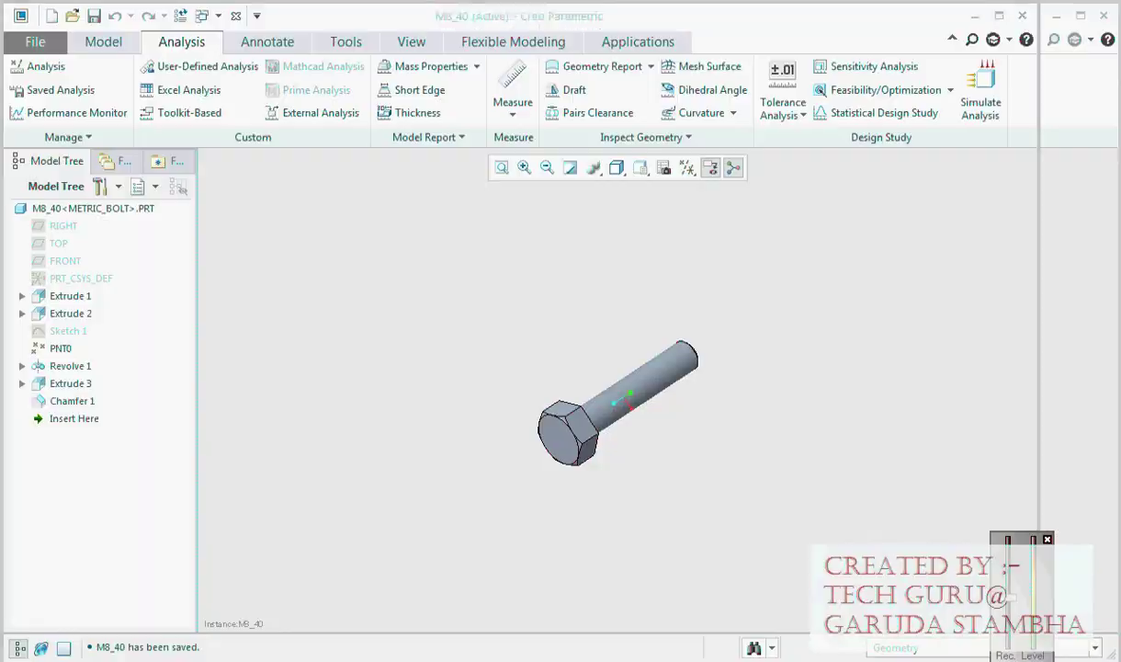
Switch to PowerPoint, display closing slide 4, then minimize the presentation
key("alt+Tab")
left_click(27, 214)
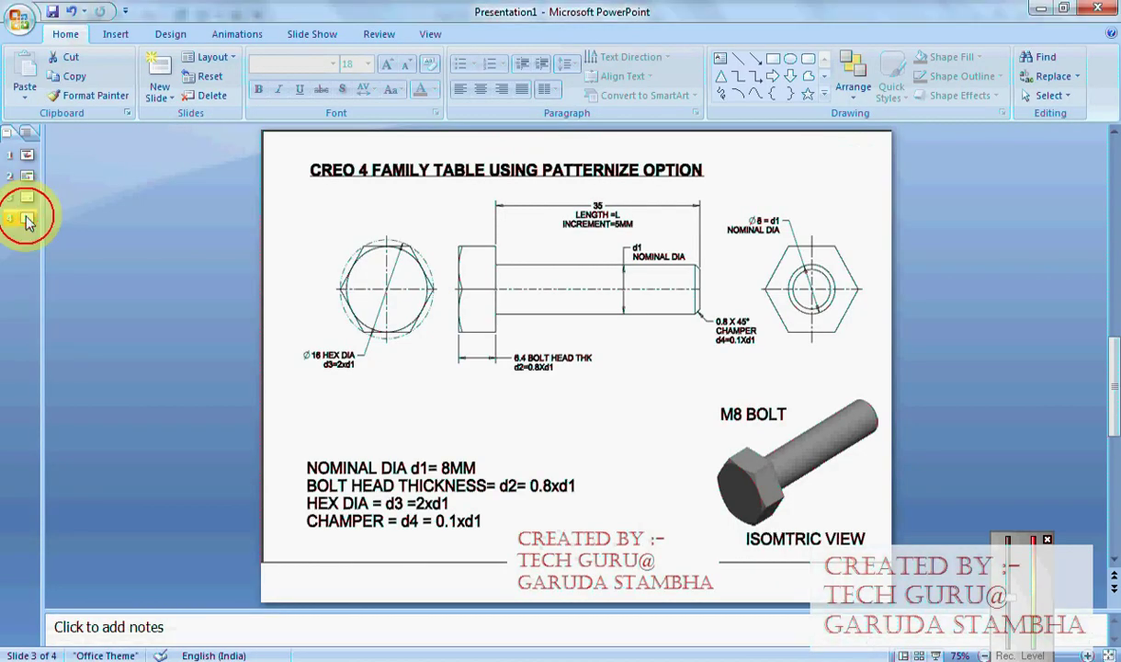
left_click(26, 218)
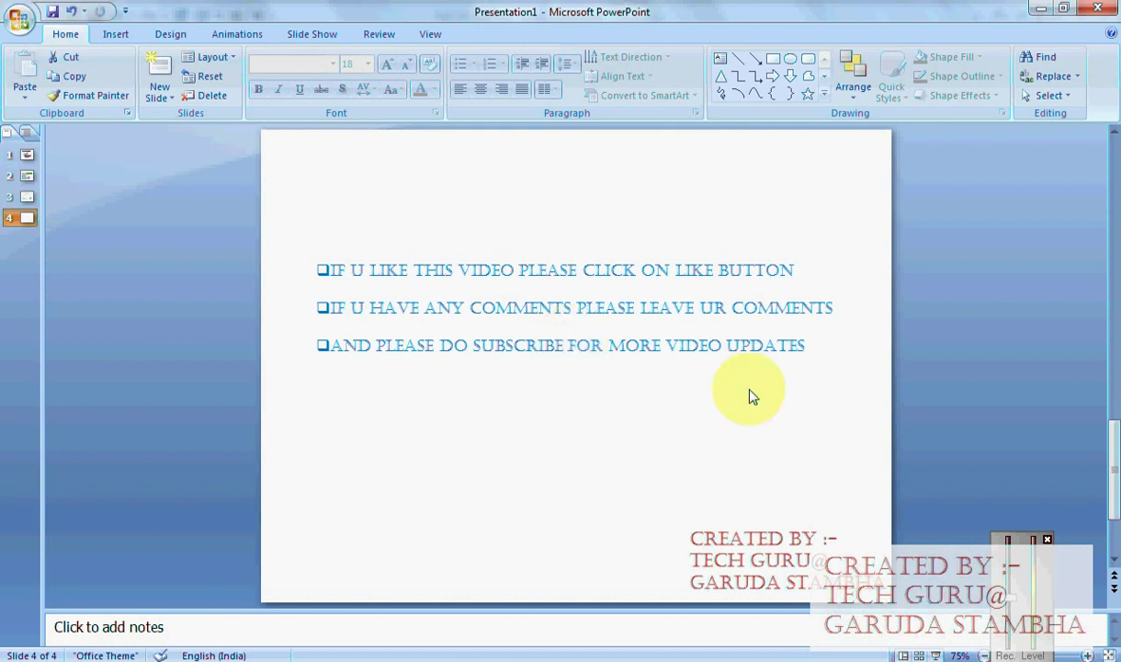
left_click(1039, 8)
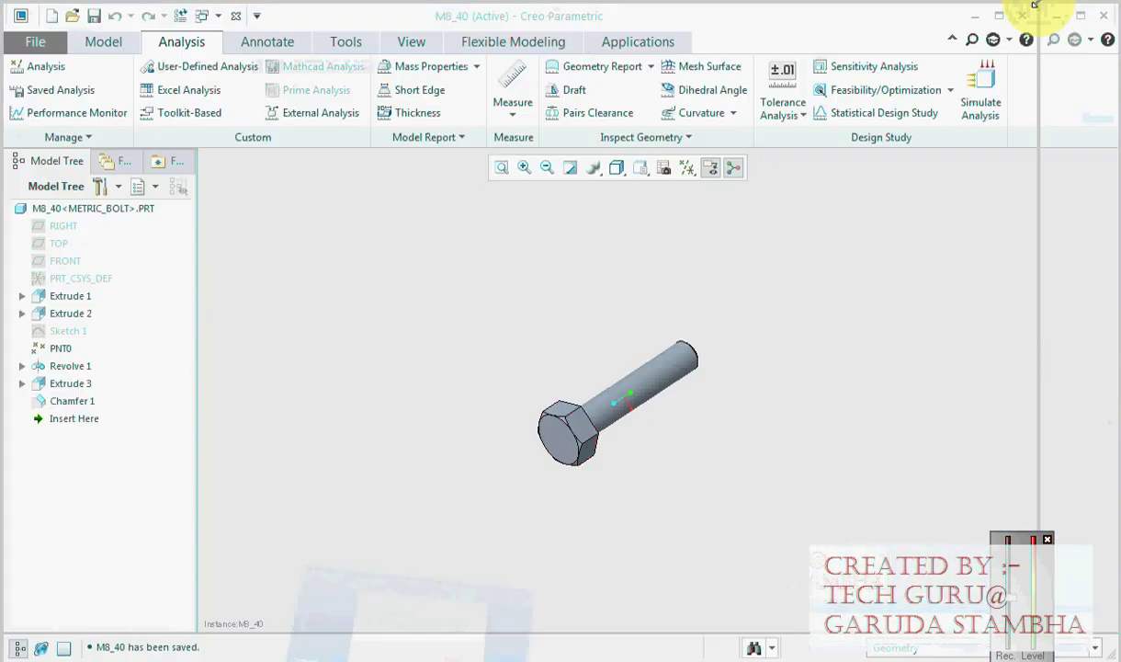